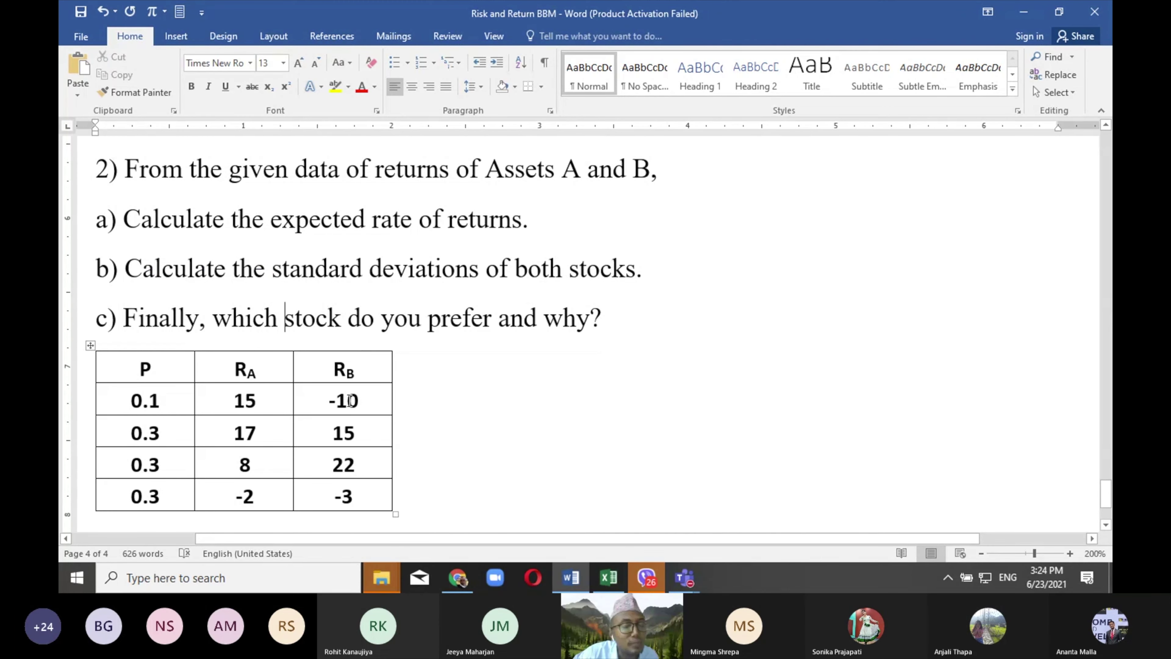
Step: Switch to the BBM Live class workbook in Excel and review the solved return table on sheet 2
{"action": "scroll", "coordinate": [485, 445], "scroll_direction": "down", "scroll_amount": 1}
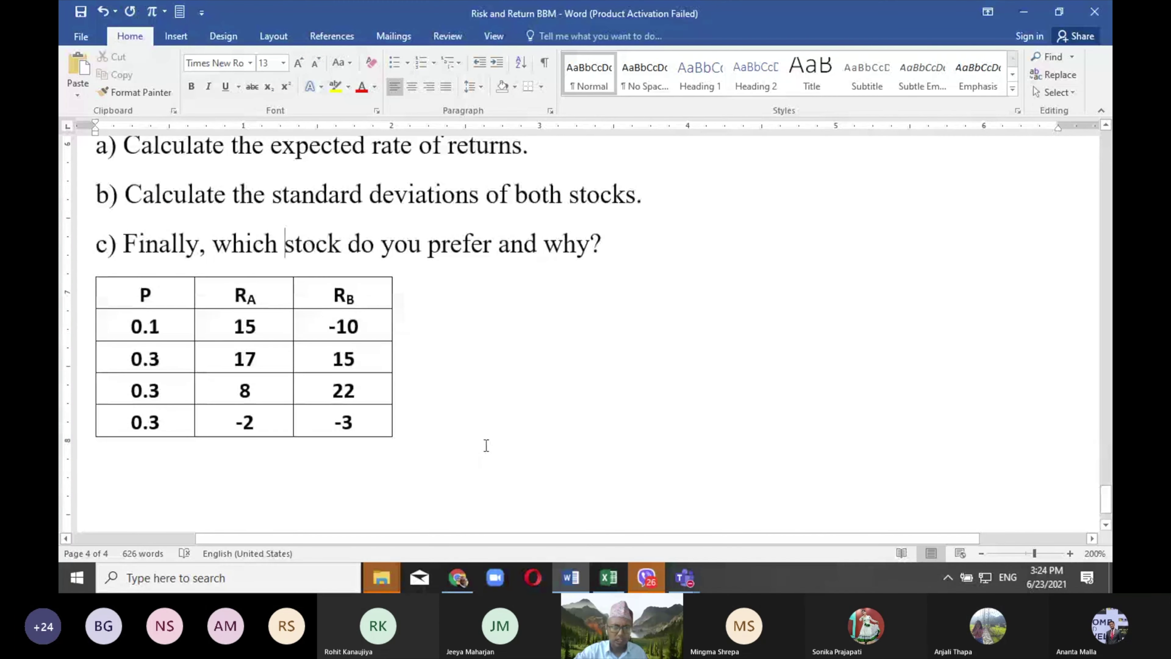
{"action": "key", "text": "alt+Tab"}
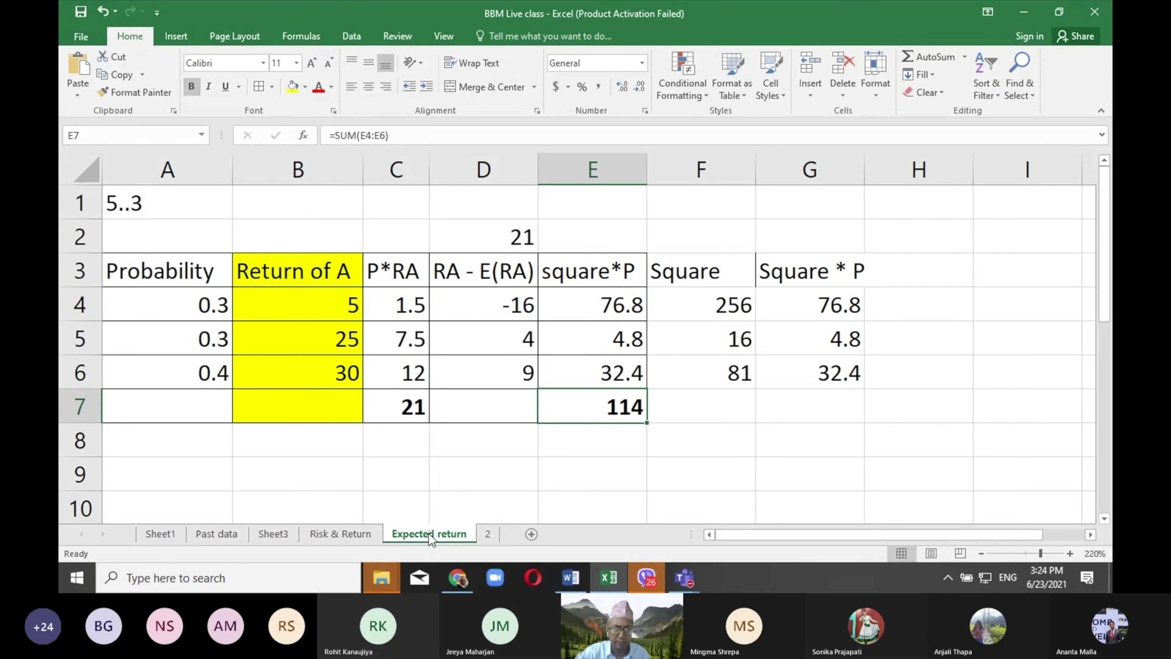
{"action": "left_click", "coordinate": [487, 534]}
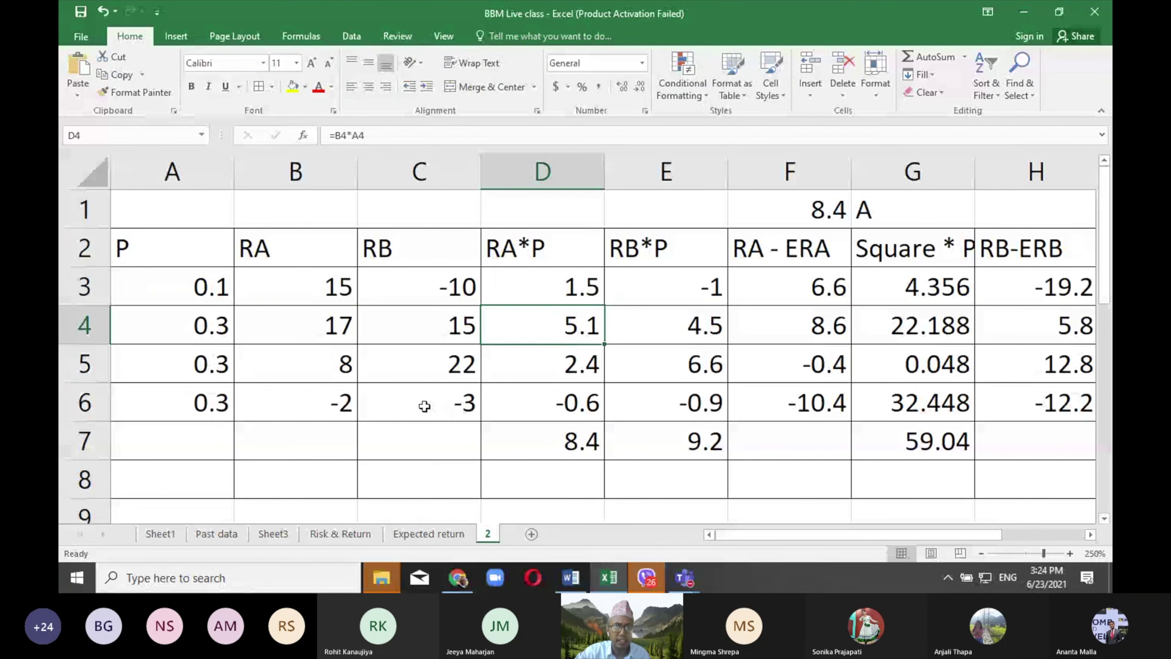
{"action": "scroll", "coordinate": [522, 401], "scroll_direction": "down", "scroll_amount": 1}
{"action": "scroll", "coordinate": [523, 400], "scroll_direction": "up", "scroll_amount": 1}
{"action": "left_click", "coordinate": [408, 314]}
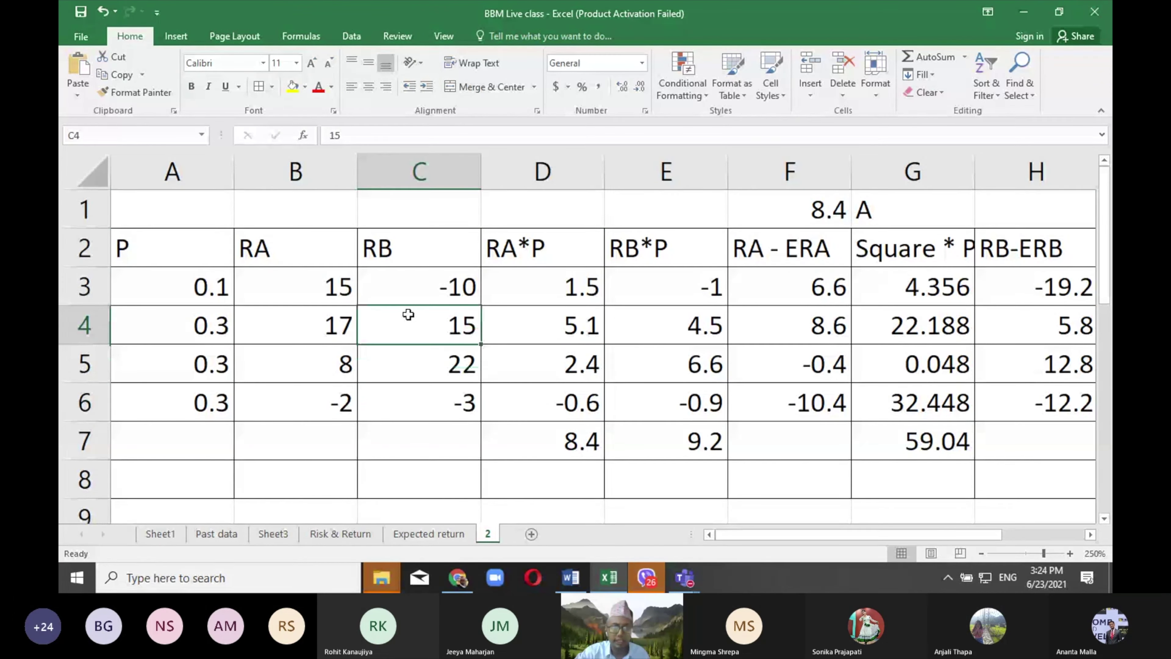
{"action": "left_click", "coordinate": [525, 287]}
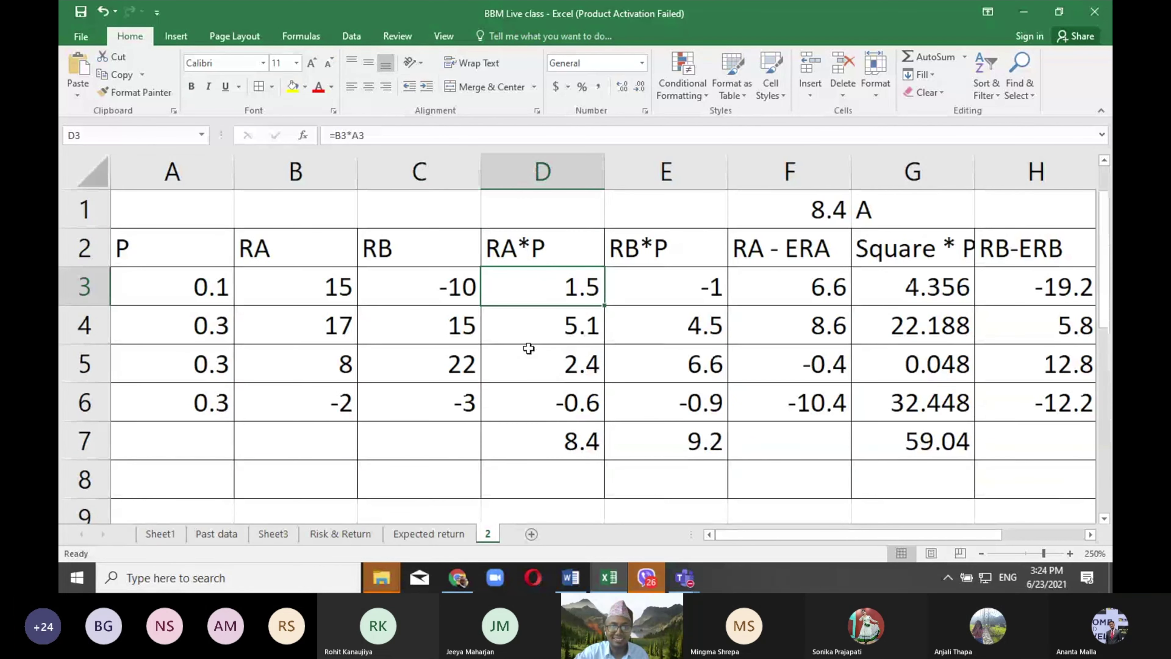
{"action": "left_click", "coordinate": [351, 286]}
Step: Copy the solved table in A2:J8 and paste it into the same sheet starting at cell A11
{"action": "left_click_drag", "start_coordinate": [170, 243], "coordinate": [416, 401]}
{"action": "scroll", "coordinate": [521, 441], "scroll_direction": "down", "scroll_amount": 1}
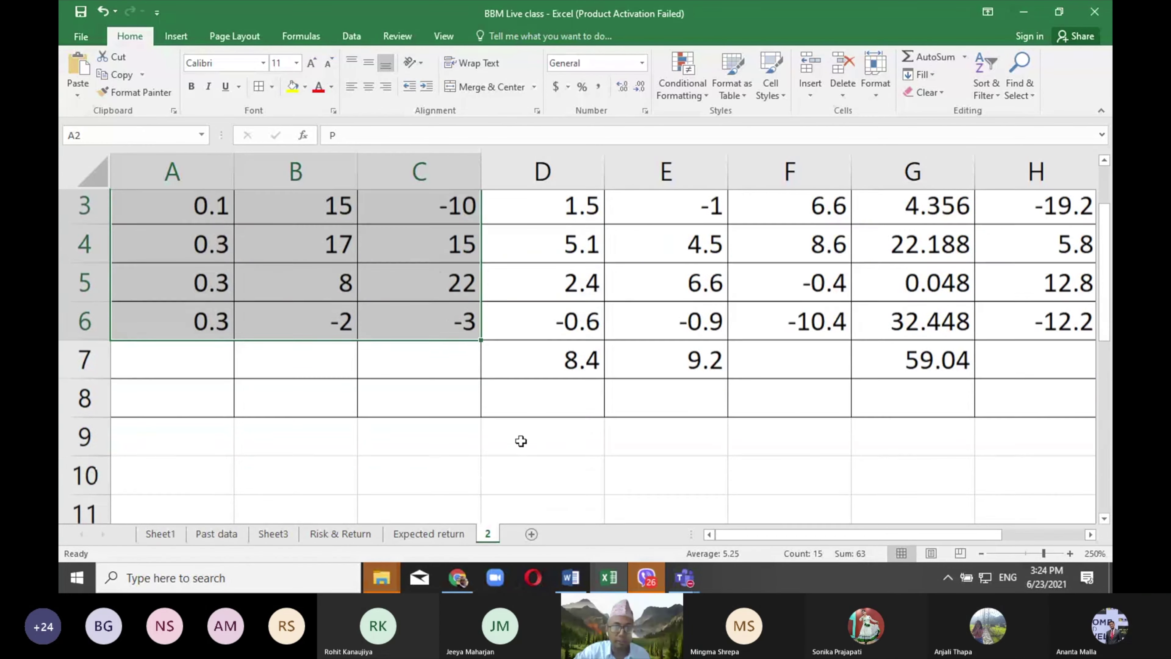
{"action": "scroll", "coordinate": [521, 441], "scroll_direction": "up", "scroll_amount": 1}
{"action": "left_click_drag", "start_coordinate": [154, 235], "coordinate": [852, 481]}
{"action": "key", "text": "ctrl+c"}
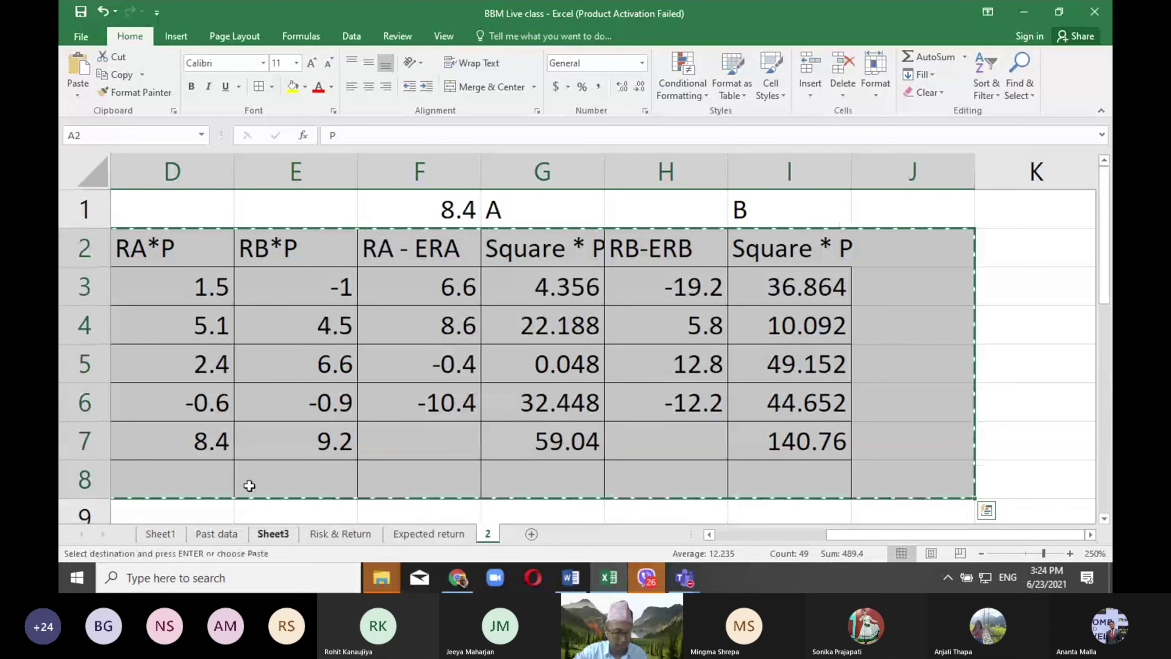
{"action": "scroll", "coordinate": [258, 461], "scroll_direction": "down", "scroll_amount": 2}
{"action": "left_click", "coordinate": [175, 347]}
{"action": "key", "text": "Left"}
{"action": "key", "text": "Left"}
{"action": "key", "text": "Left"}
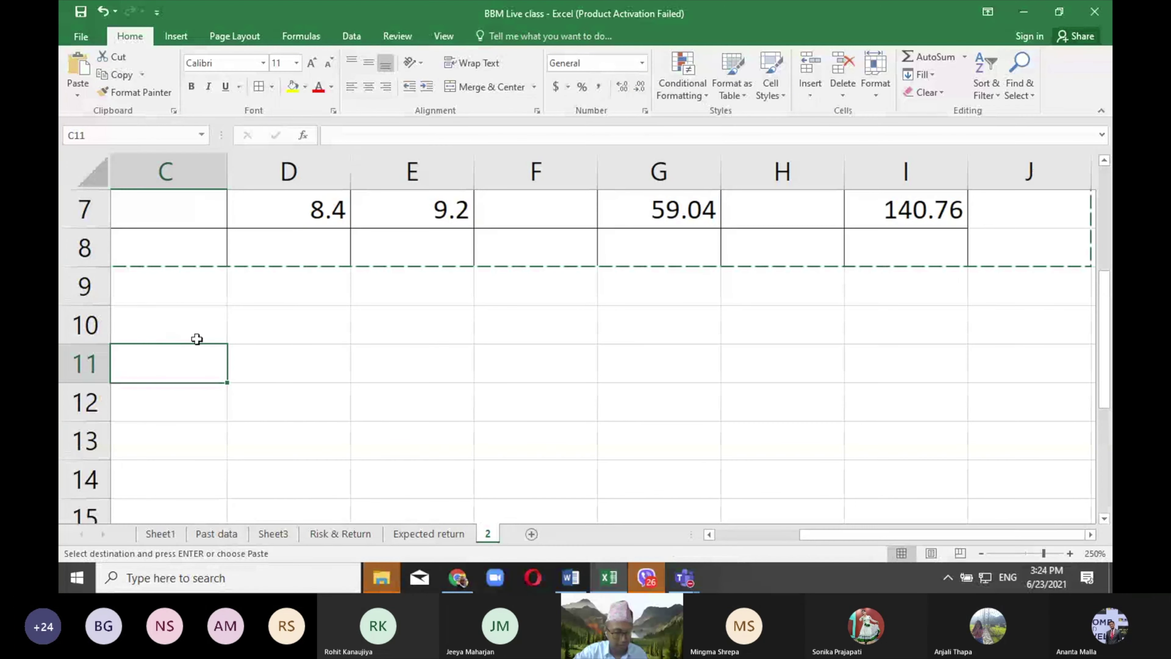
{"action": "scroll", "coordinate": [199, 341], "scroll_direction": "down", "scroll_amount": 1}
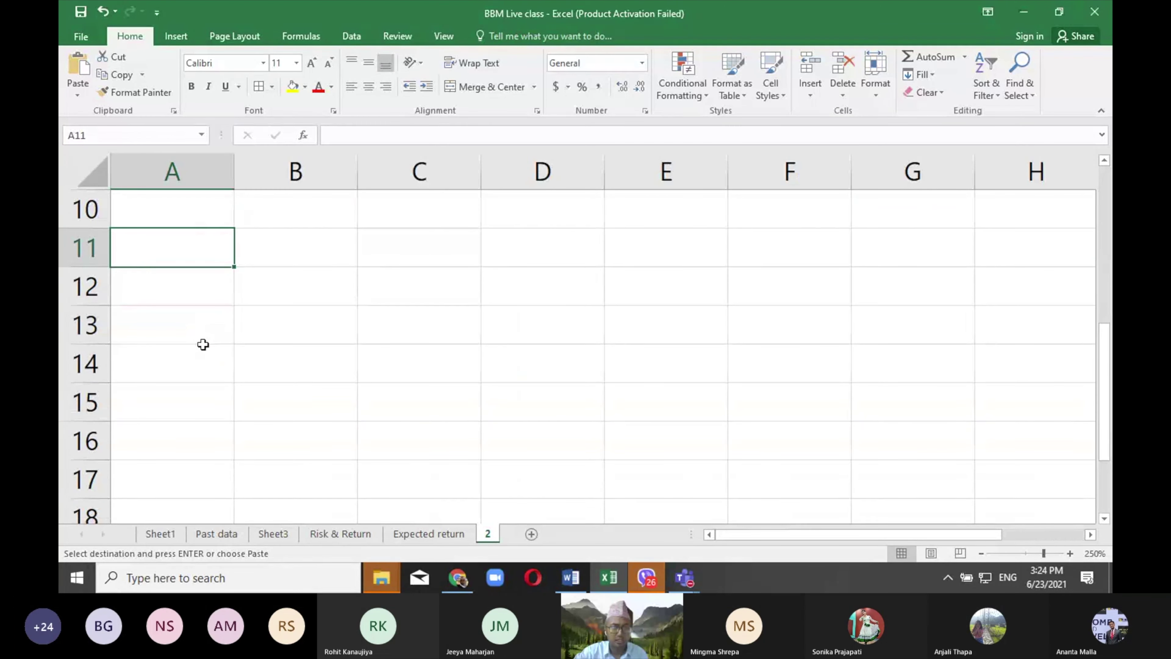
{"action": "key", "text": "ctrl+v"}
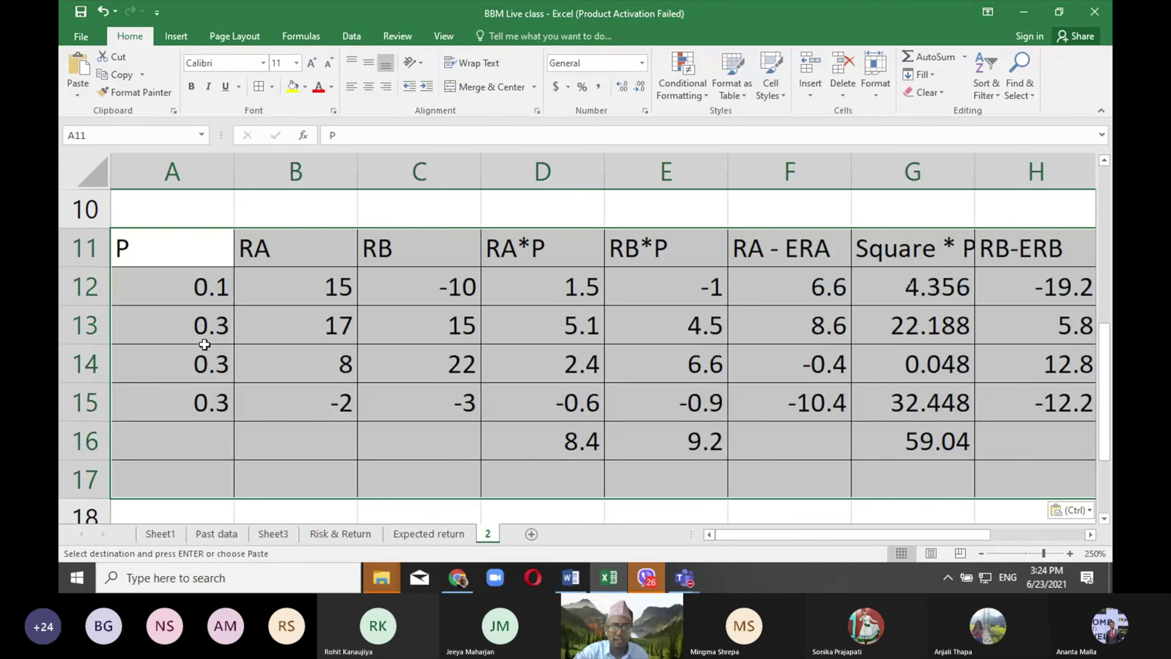
Step: Clear the calculated values from D12:J17 in the pasted table, keeping the headers and the P, RA and RB data
{"action": "scroll", "coordinate": [204, 344], "scroll_direction": "right", "scroll_amount": 3}
{"action": "key", "text": "ctrl+z"}
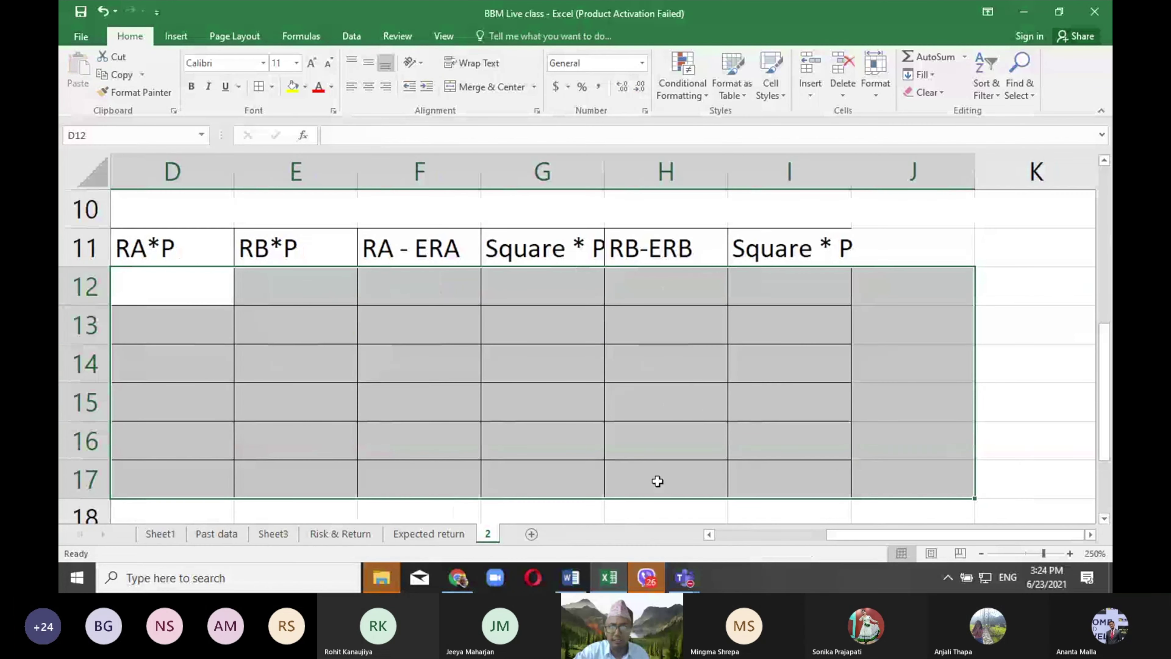
{"action": "left_click", "coordinate": [368, 376]}
{"action": "key", "text": "Left"}
{"action": "key", "text": "Left"}
{"action": "key", "text": "Left"}
{"action": "key", "text": "Left"}
{"action": "key", "text": "Left"}
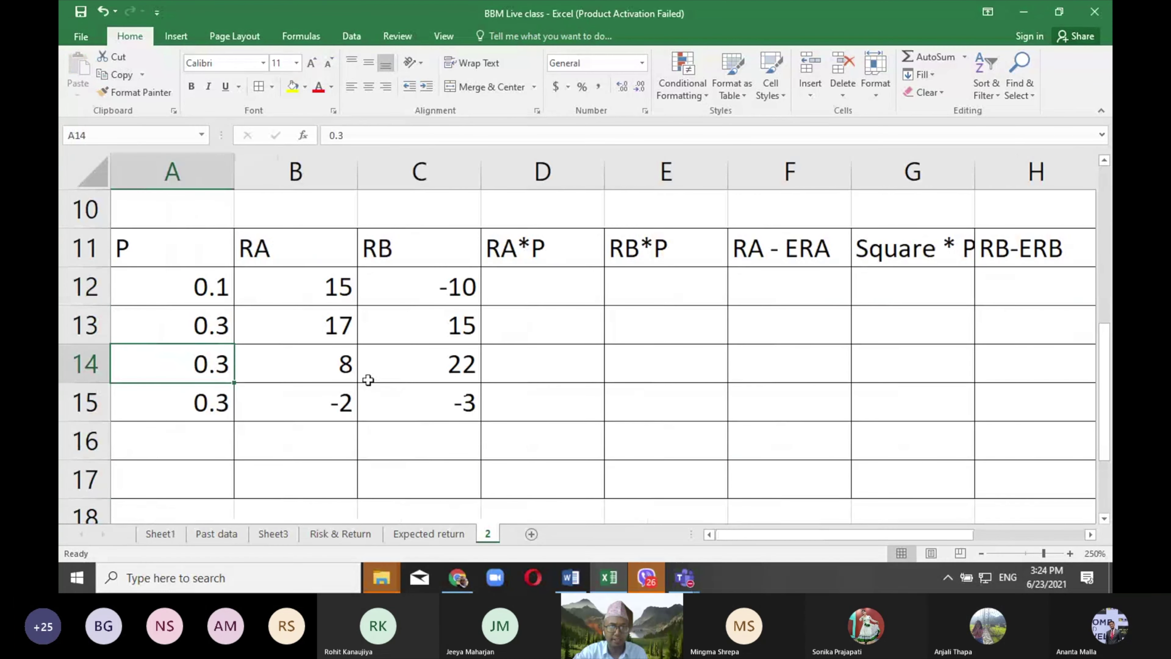
Step: Make the P, RA and RB data in A11:C15 bold and centred
{"action": "left_click", "coordinate": [570, 283]}
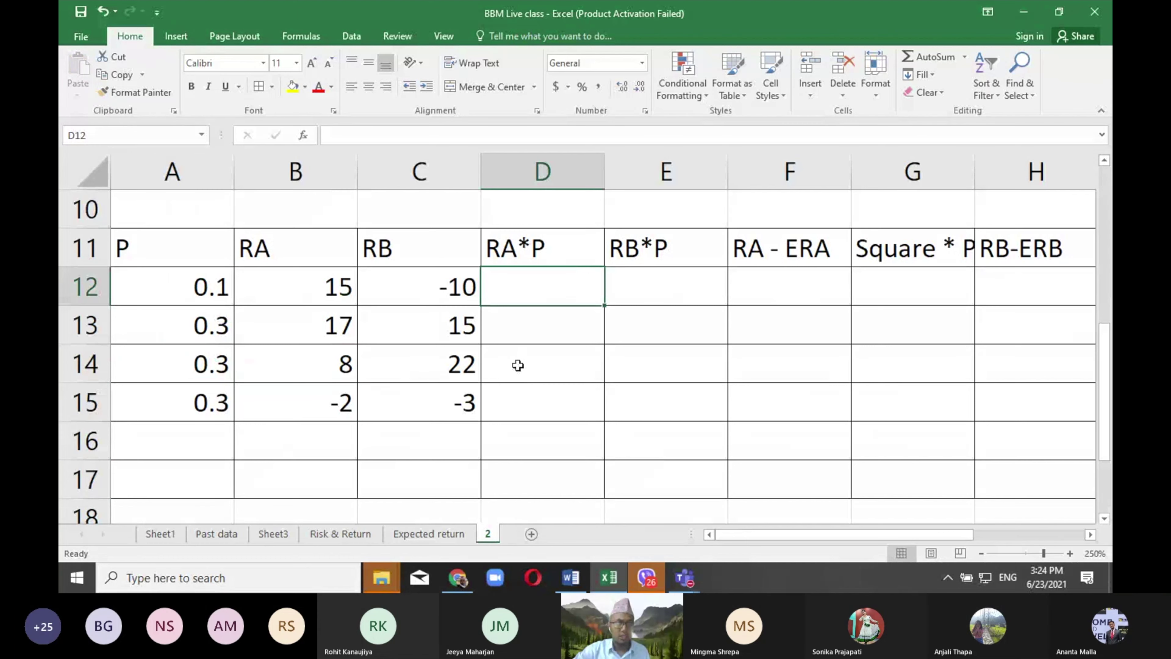
{"action": "left_click_drag", "start_coordinate": [171, 248], "coordinate": [438, 402]}
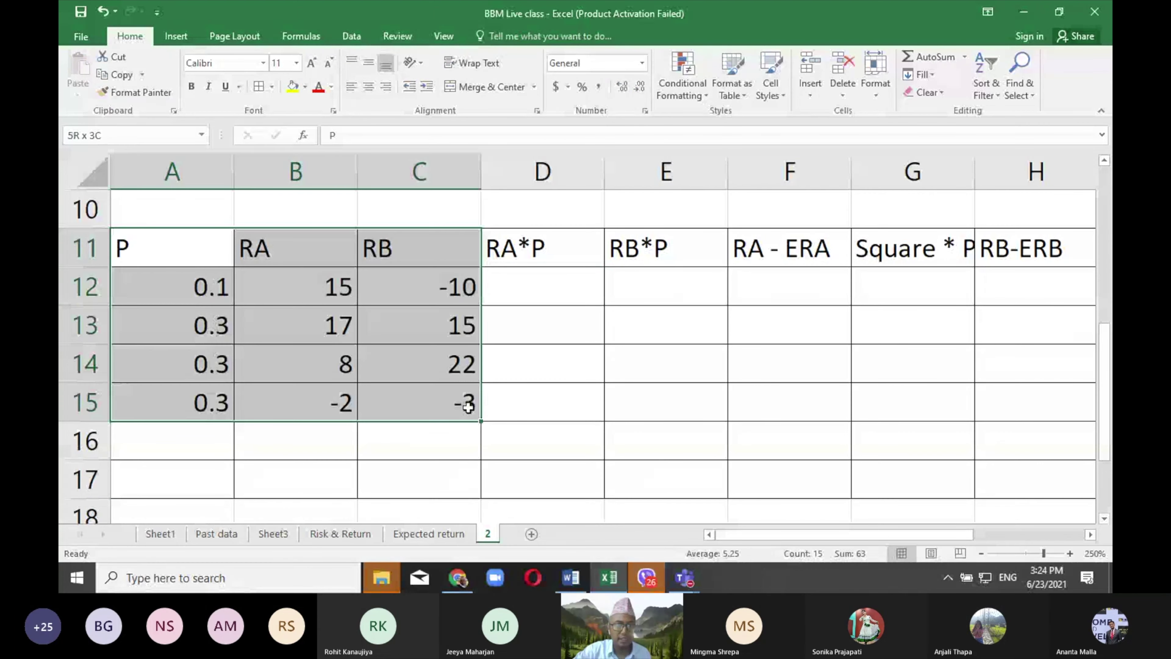
{"action": "left_click", "coordinate": [191, 89]}
{"action": "left_click", "coordinate": [368, 88]}
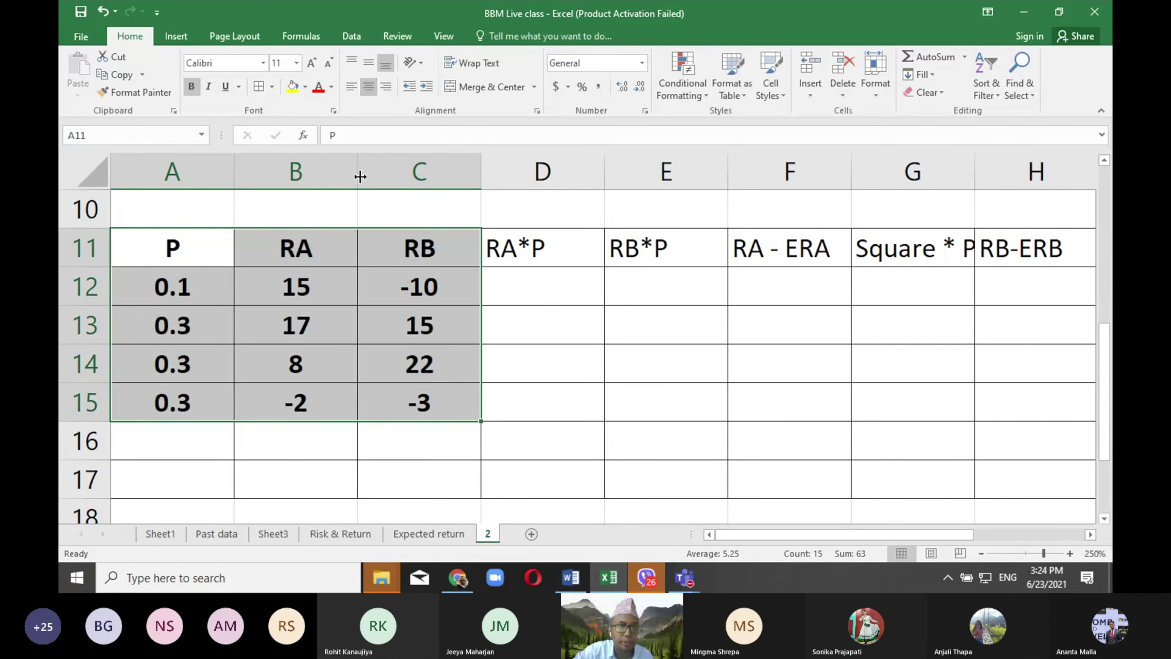
{"action": "left_click", "coordinate": [533, 293]}
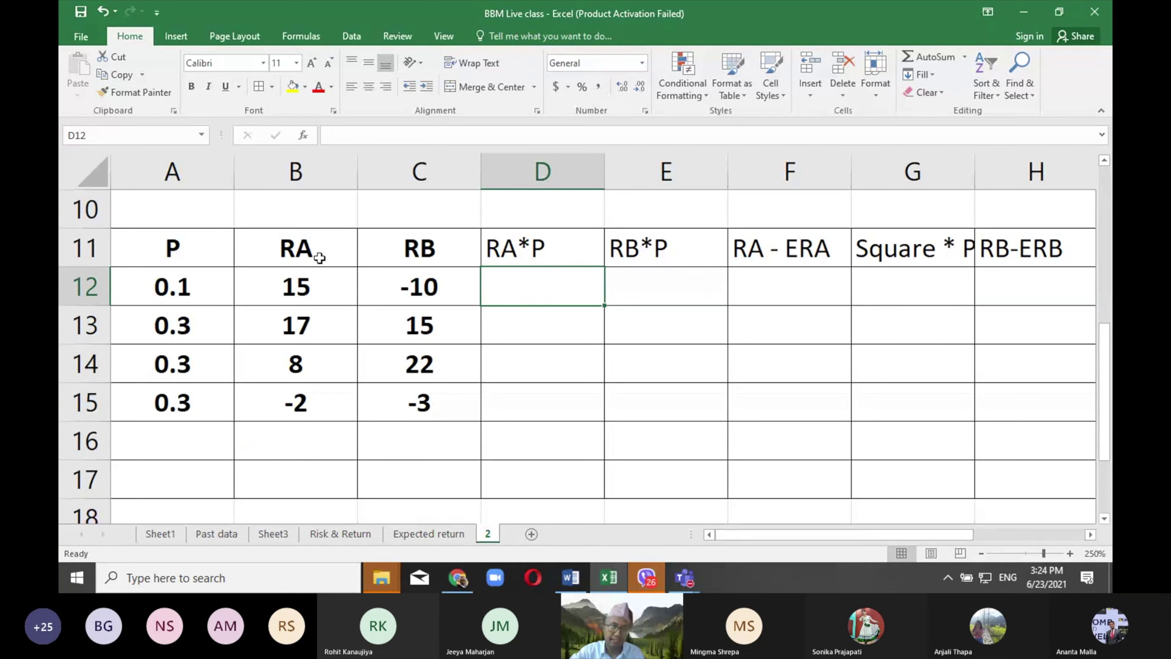
Step: Calculate RA*P in D12 with the formula =B12*A12 and fill it down to D15
{"action": "left_click", "coordinate": [203, 247]}
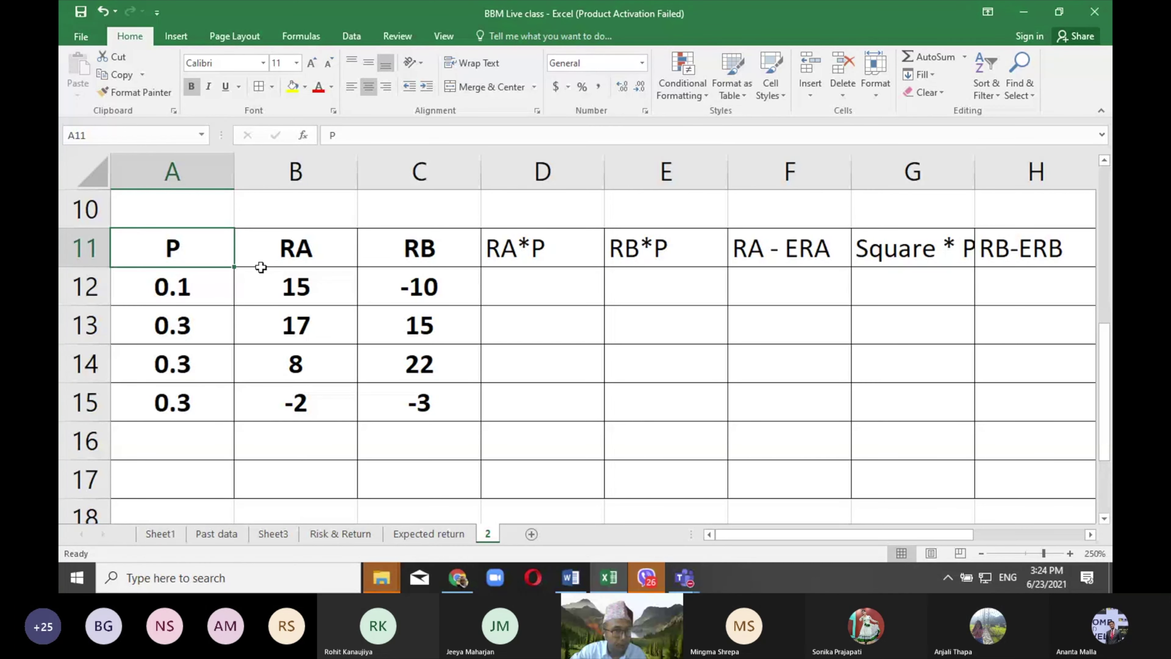
{"action": "left_click", "coordinate": [275, 253]}
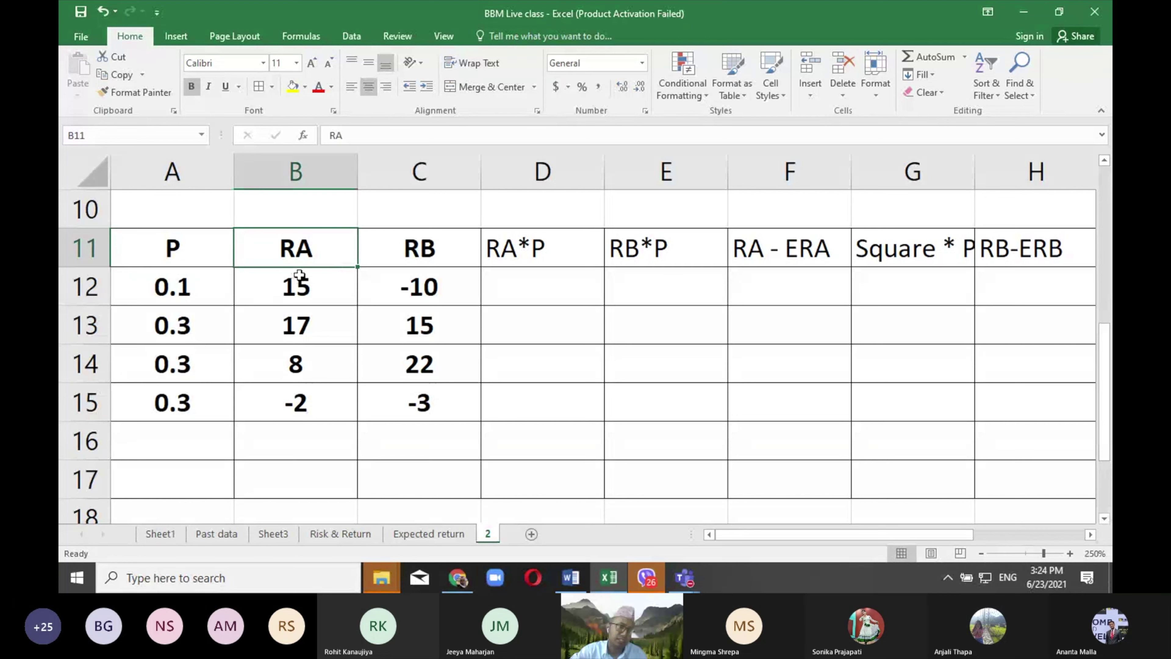
{"action": "left_click", "coordinate": [507, 246]}
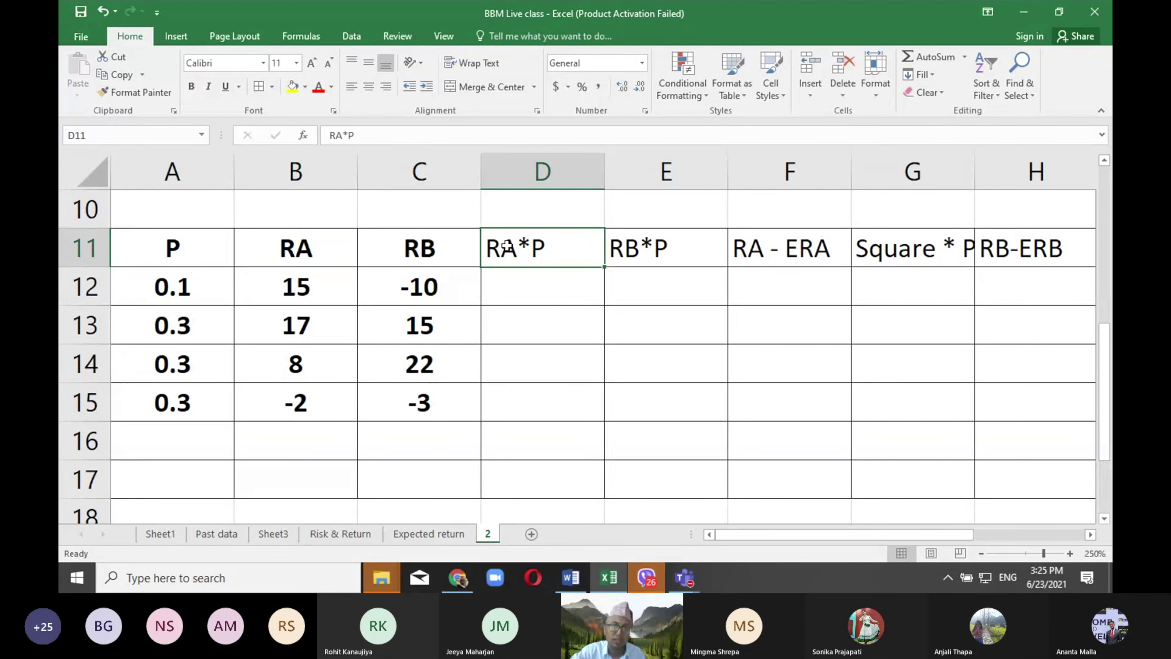
{"action": "left_click", "coordinate": [532, 294]}
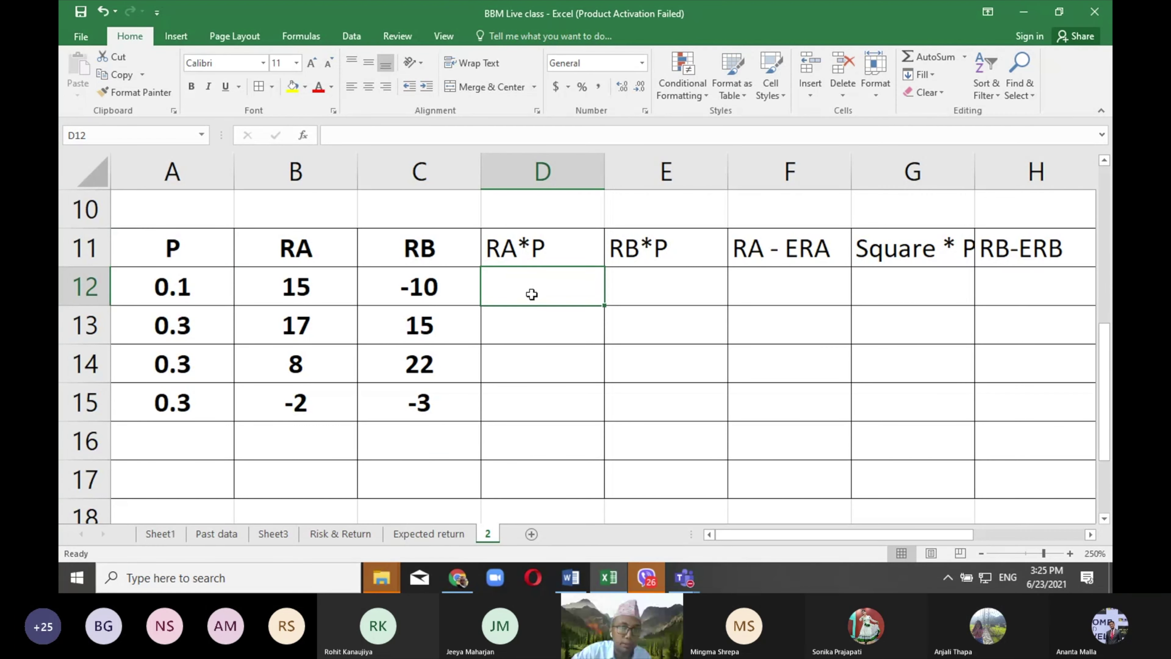
{"action": "type", "text": "="}
{"action": "left_click", "coordinate": [310, 287]}
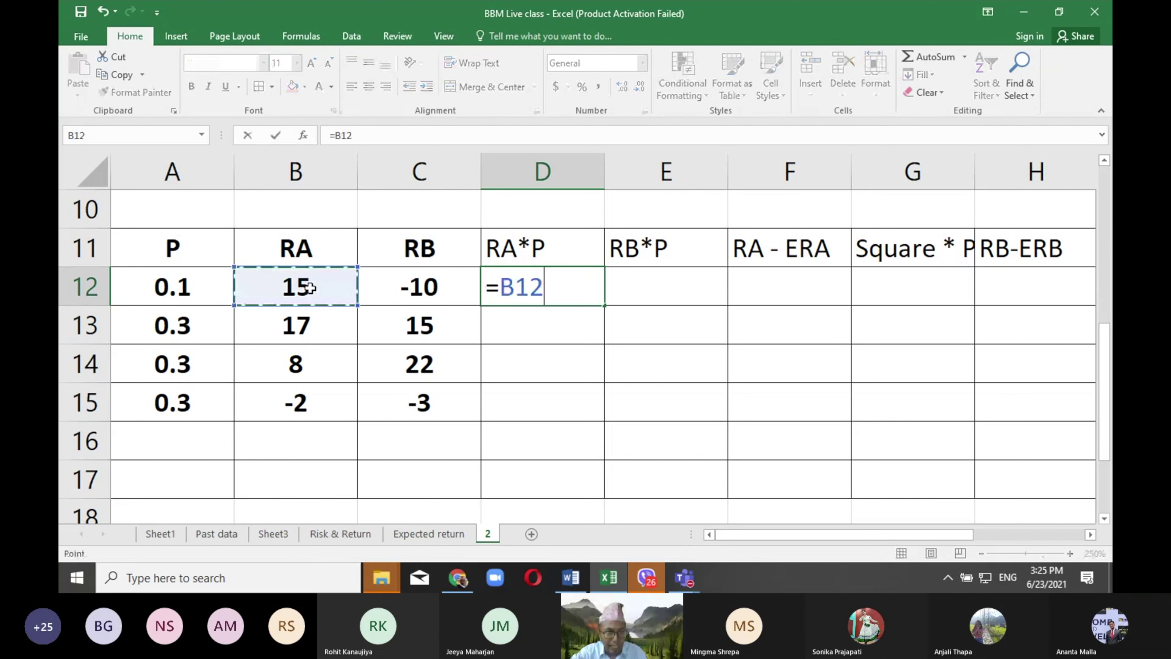
{"action": "type", "text": "*"}
{"action": "left_click", "coordinate": [201, 286]}
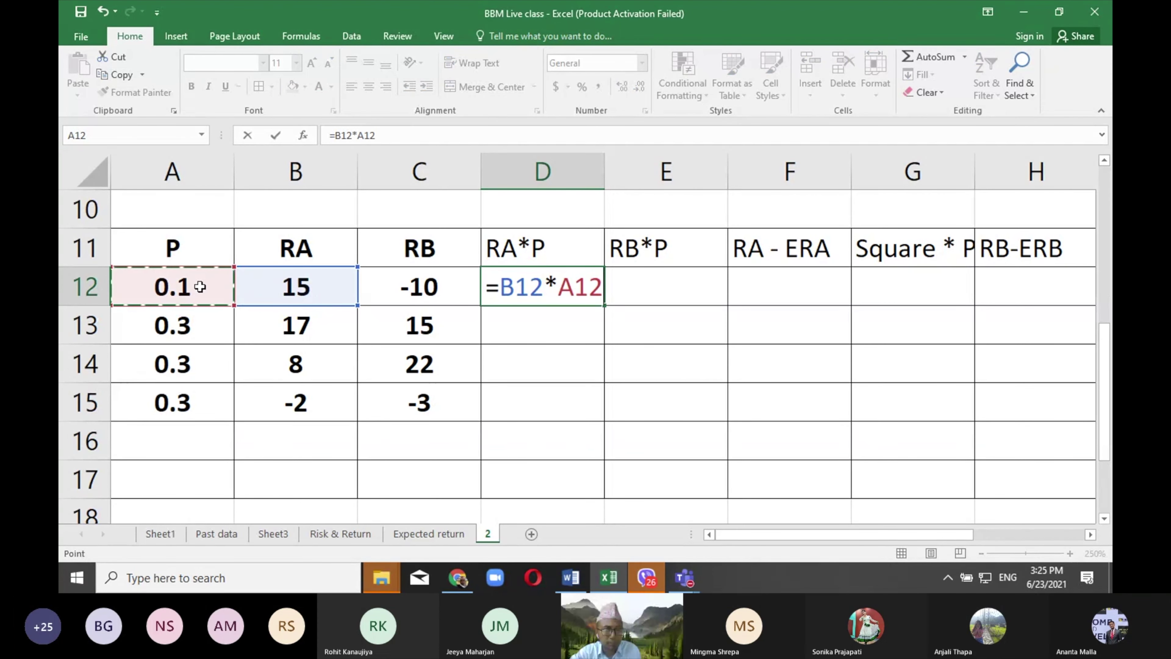
{"action": "key", "text": "Return"}
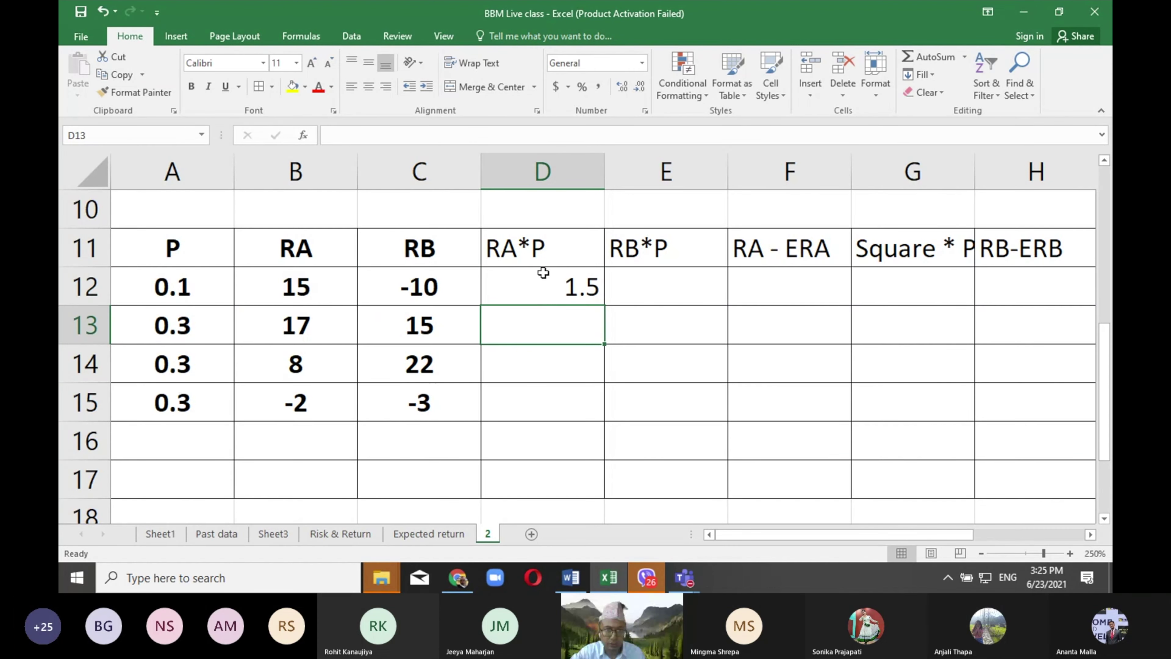
{"action": "left_click", "coordinate": [577, 291]}
{"action": "left_click_drag", "start_coordinate": [599, 300], "coordinate": [599, 418]}
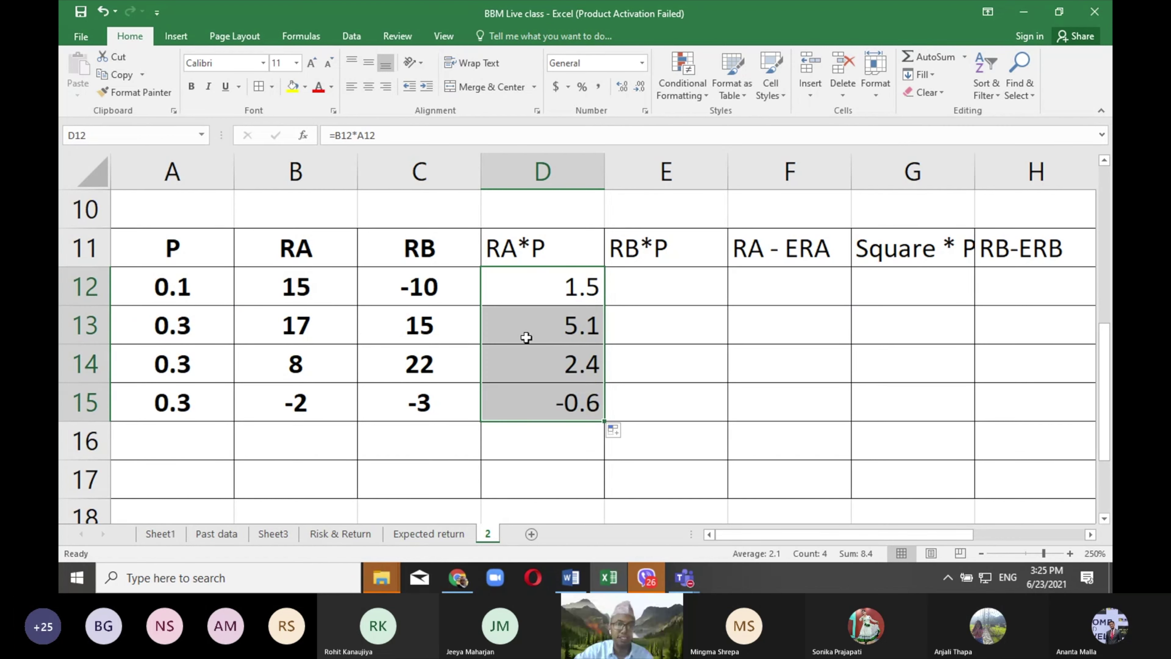
Step: Total the RA*P values in D16 with AutoSum and make all of row 16 bold
{"action": "left_click", "coordinate": [917, 57]}
{"action": "left_click", "coordinate": [542, 447]}
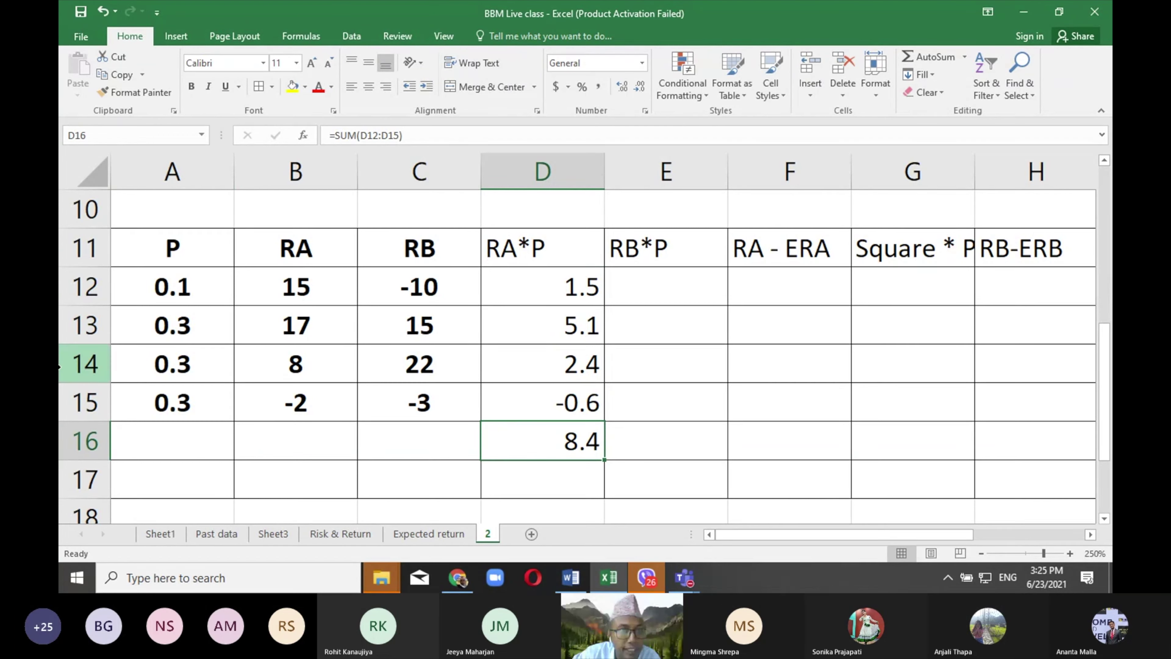
{"action": "left_click", "coordinate": [79, 450]}
{"action": "left_click", "coordinate": [192, 86]}
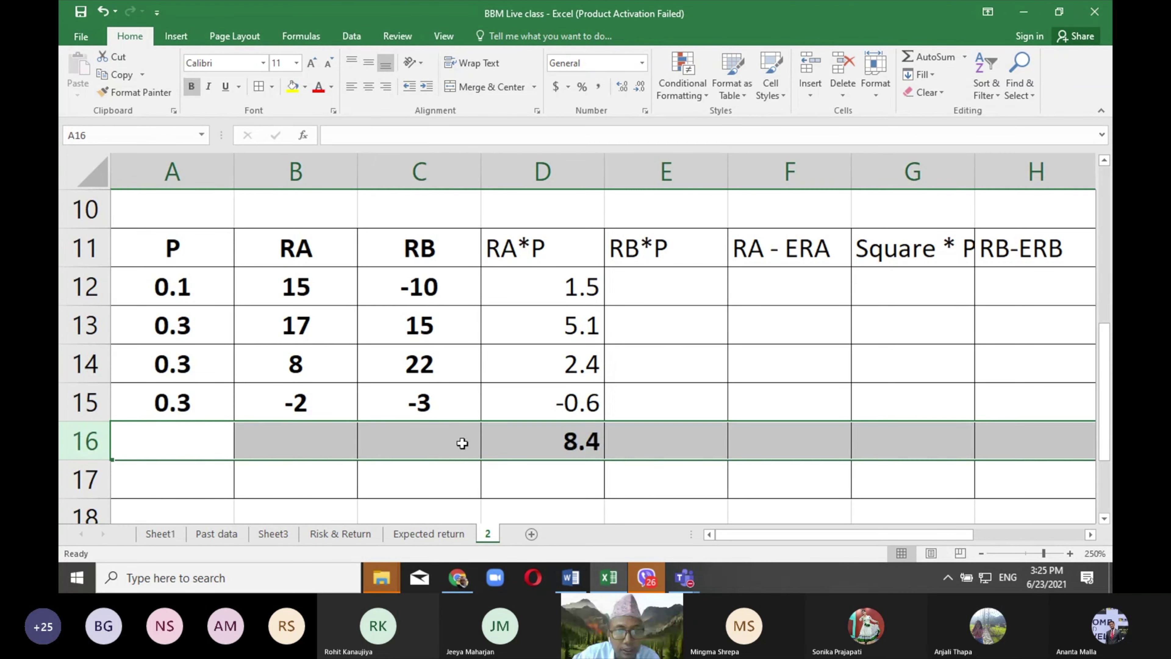
{"action": "left_click", "coordinate": [547, 448]}
{"action": "left_click", "coordinate": [547, 254]}
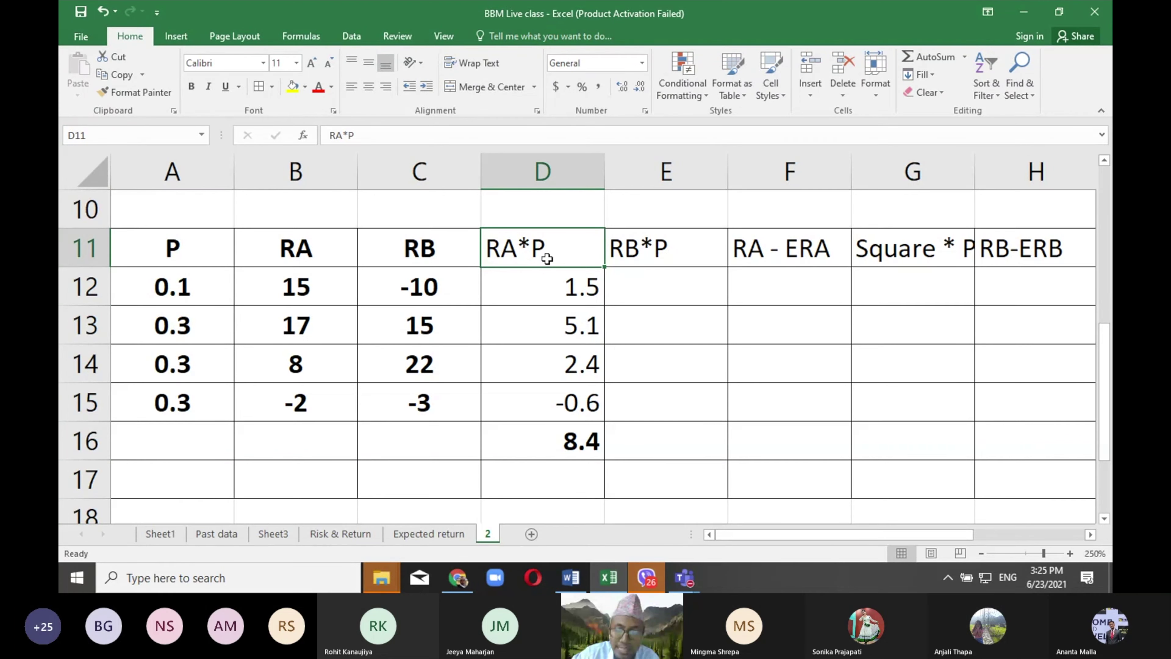
{"action": "left_click", "coordinate": [574, 440]}
{"action": "left_click", "coordinate": [630, 442]}
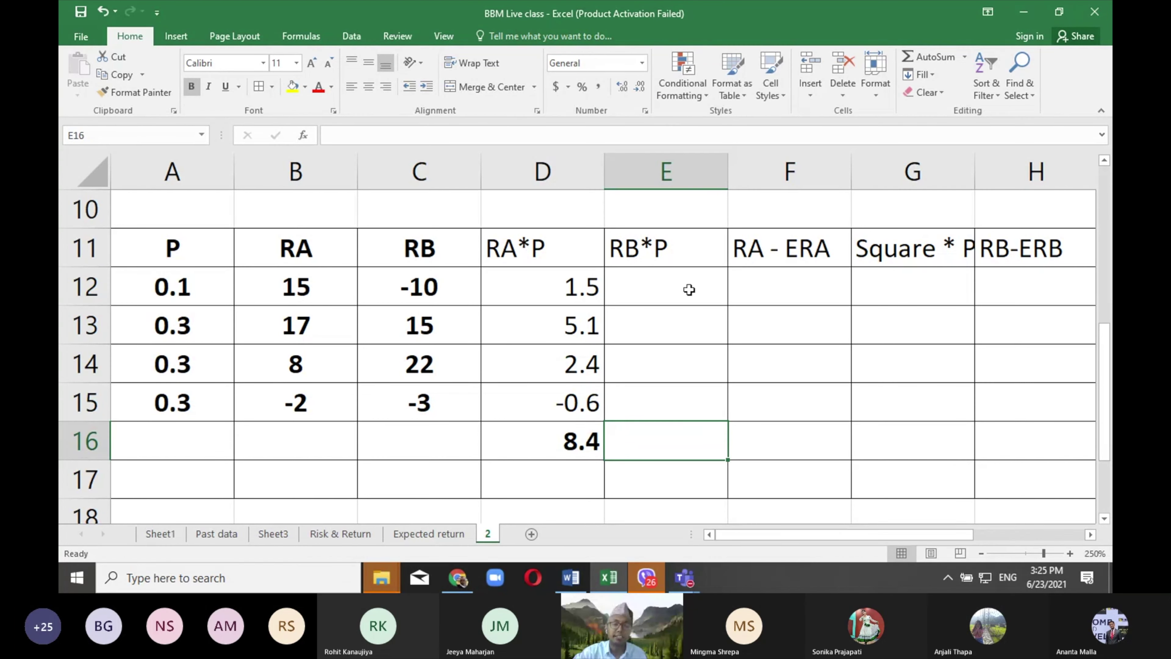
Step: Calculate RB*P in E12 with the formula =C12*A12 and fill it down to E15
{"action": "left_click", "coordinate": [685, 274]}
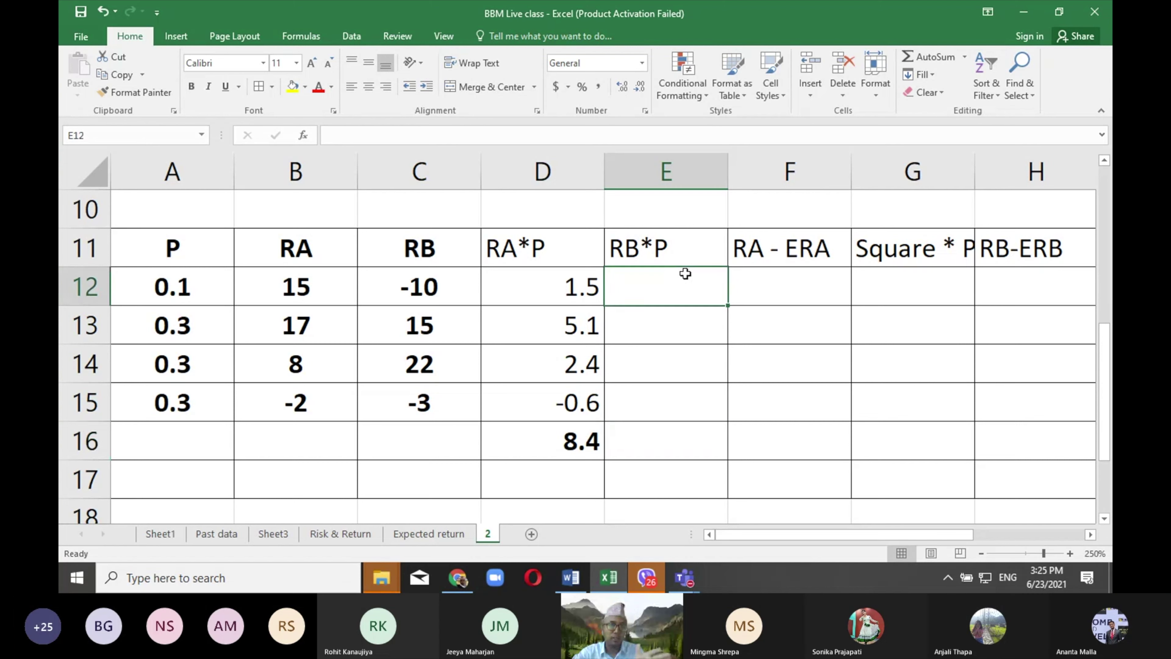
{"action": "type", "text": "="}
{"action": "left_click", "coordinate": [466, 291]}
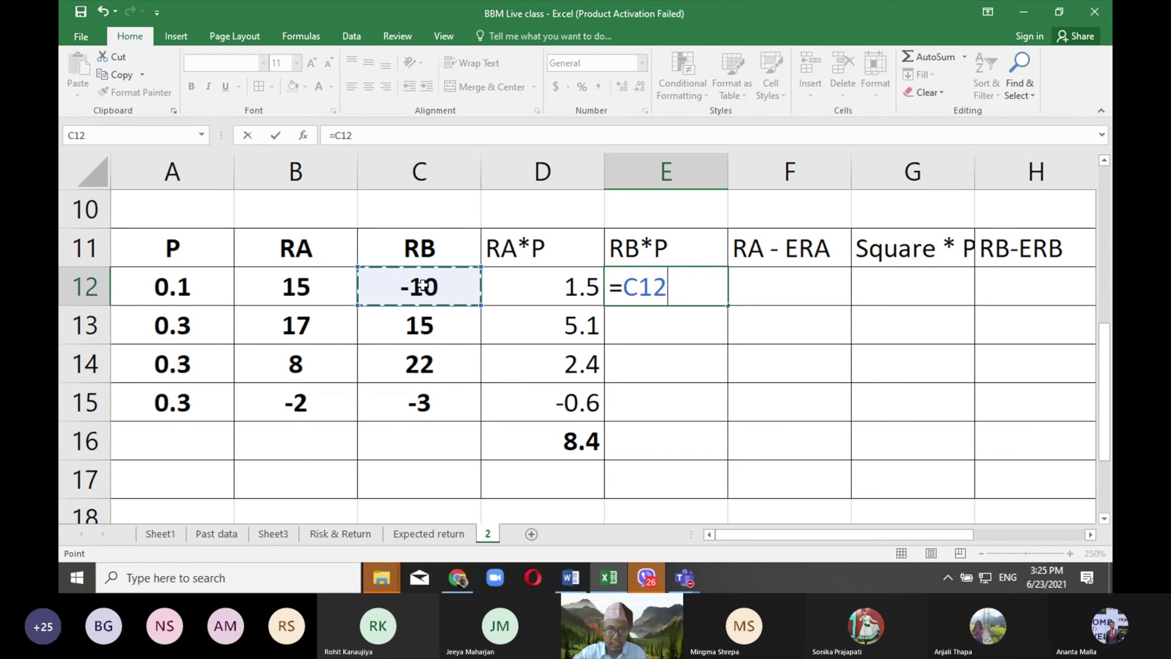
{"action": "type", "text": "*"}
{"action": "left_click", "coordinate": [182, 297]}
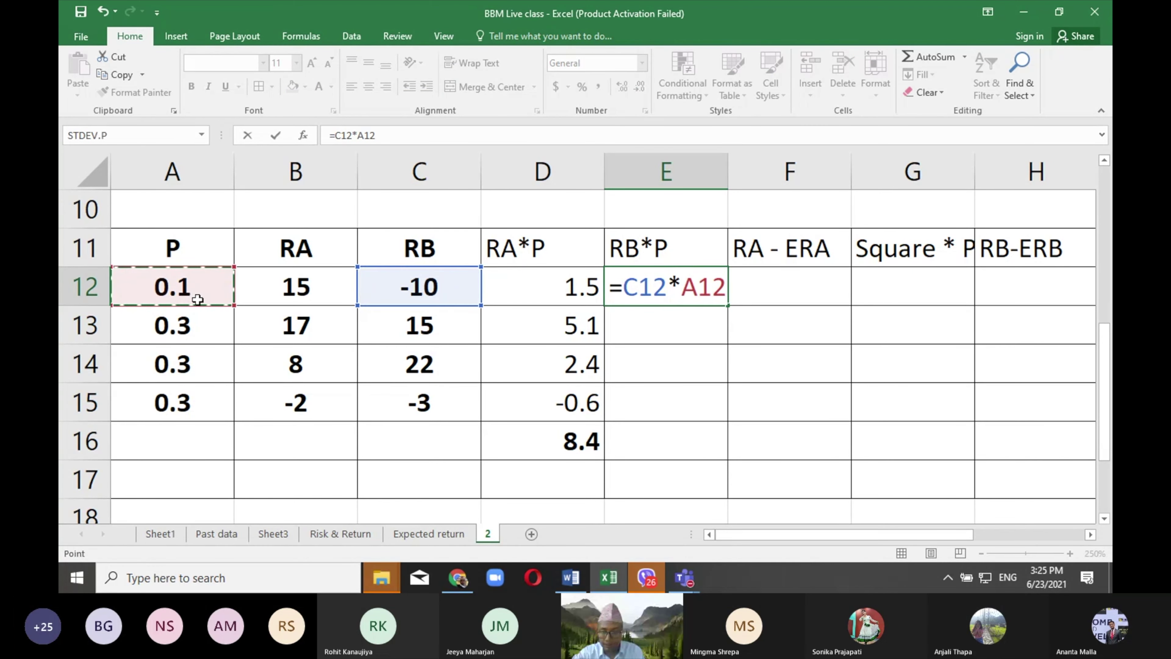
{"action": "key", "text": "Return"}
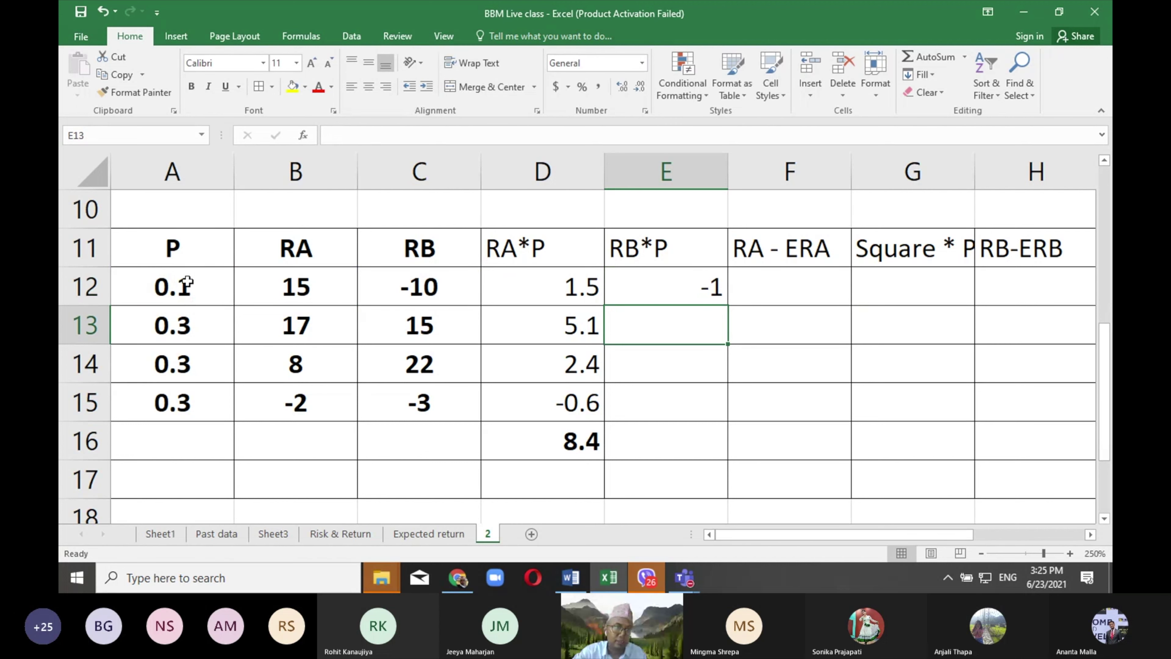
{"action": "left_click", "coordinate": [688, 283]}
{"action": "left_click_drag", "start_coordinate": [728, 305], "coordinate": [728, 437]}
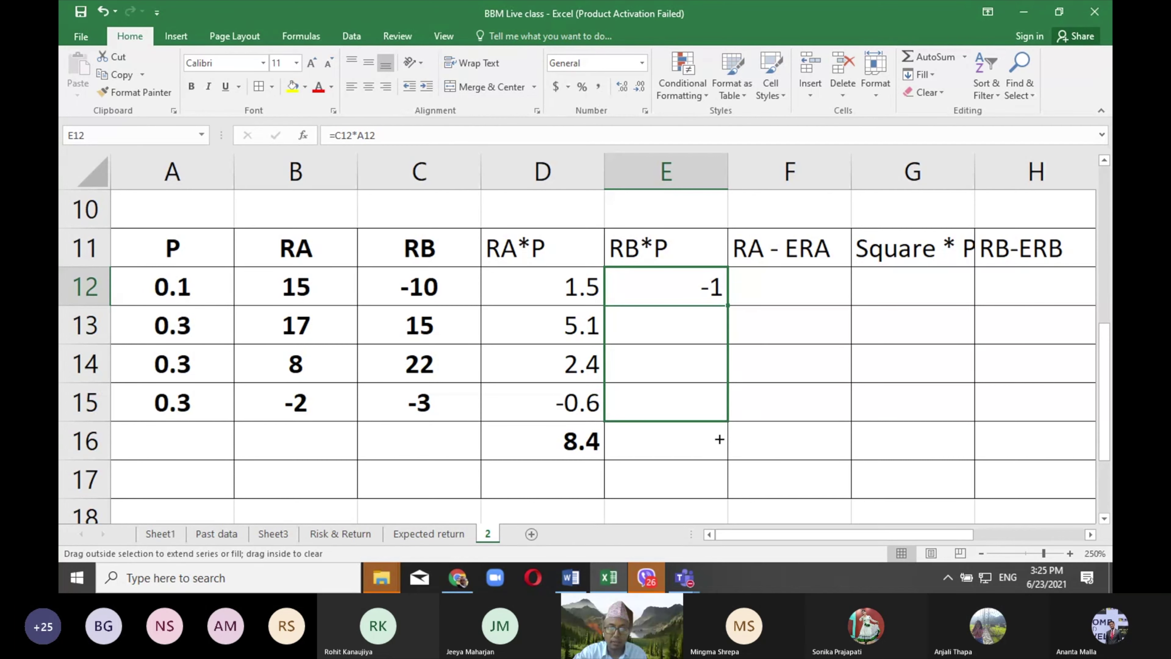
Step: Total the RB*P values in E16 with AutoSum
{"action": "left_click", "coordinate": [941, 60]}
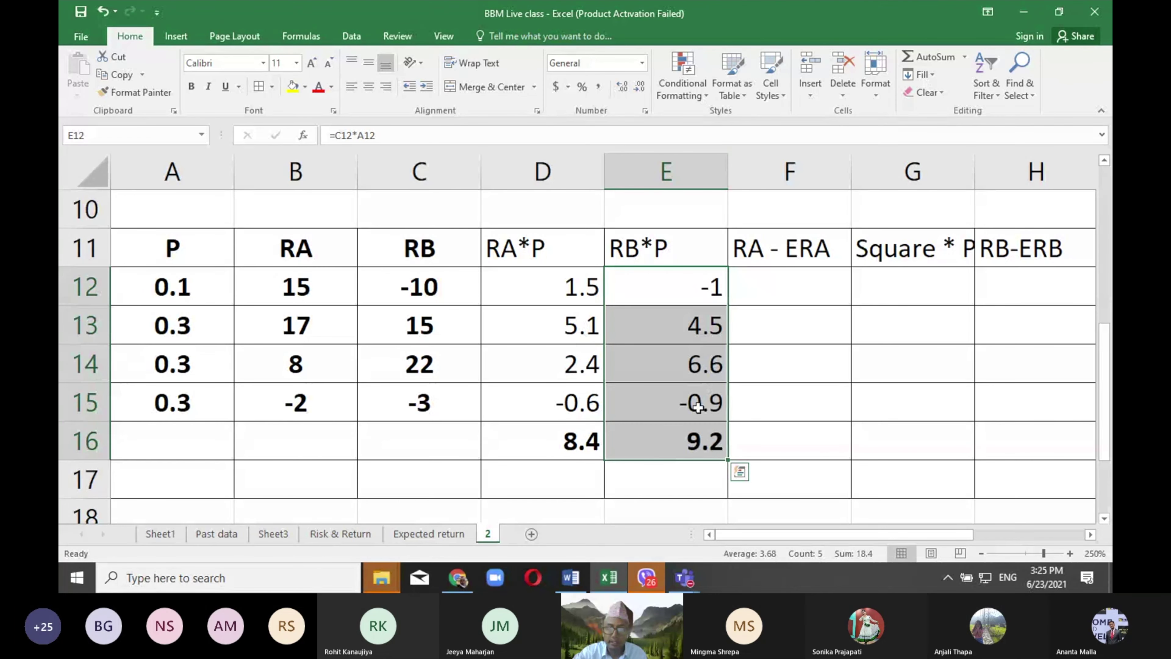
{"action": "left_click", "coordinate": [671, 440]}
{"action": "left_click", "coordinate": [559, 253]}
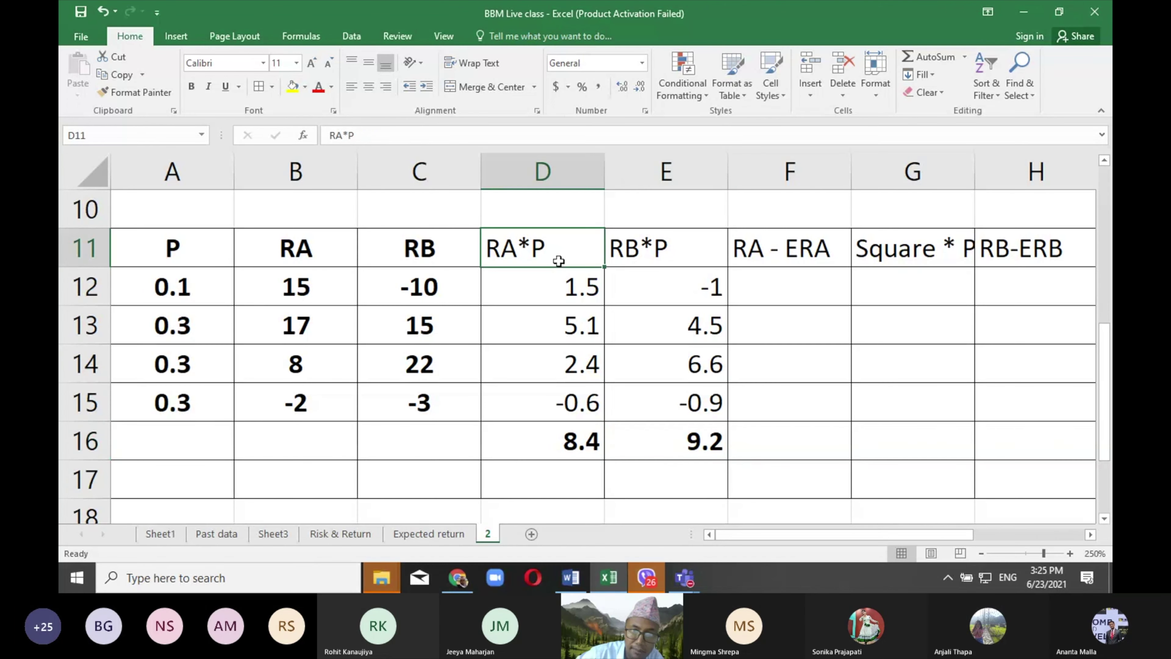
{"action": "left_click", "coordinate": [622, 250]}
{"action": "left_click", "coordinate": [674, 436]}
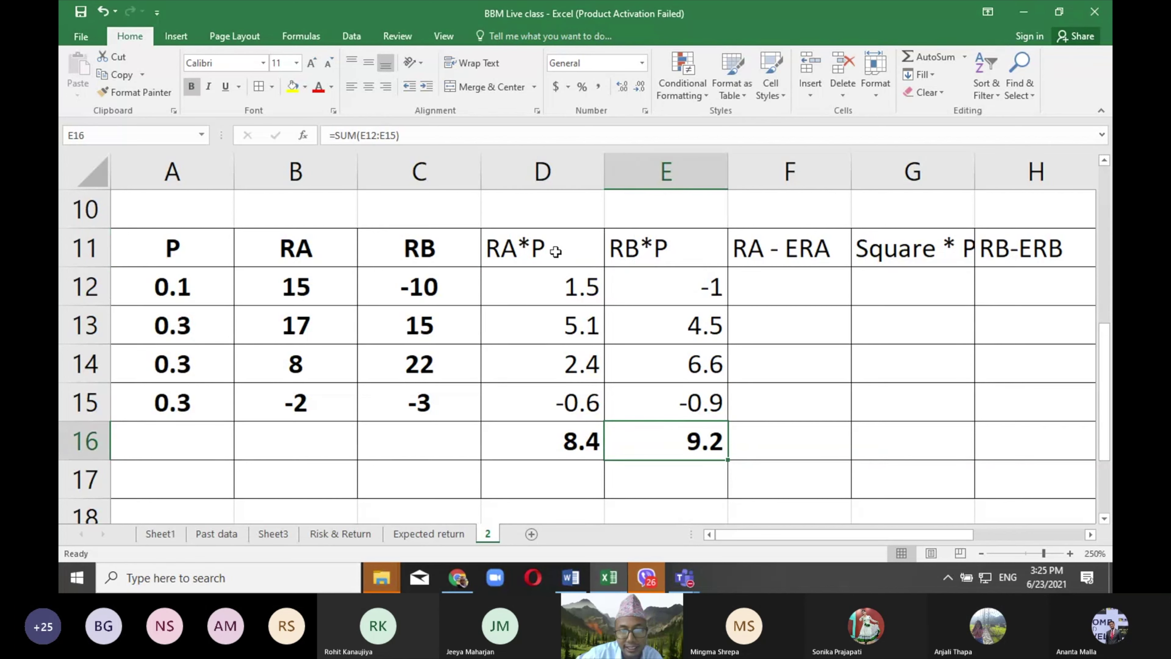
{"action": "left_click", "coordinate": [574, 254]}
{"action": "left_click", "coordinate": [567, 432]}
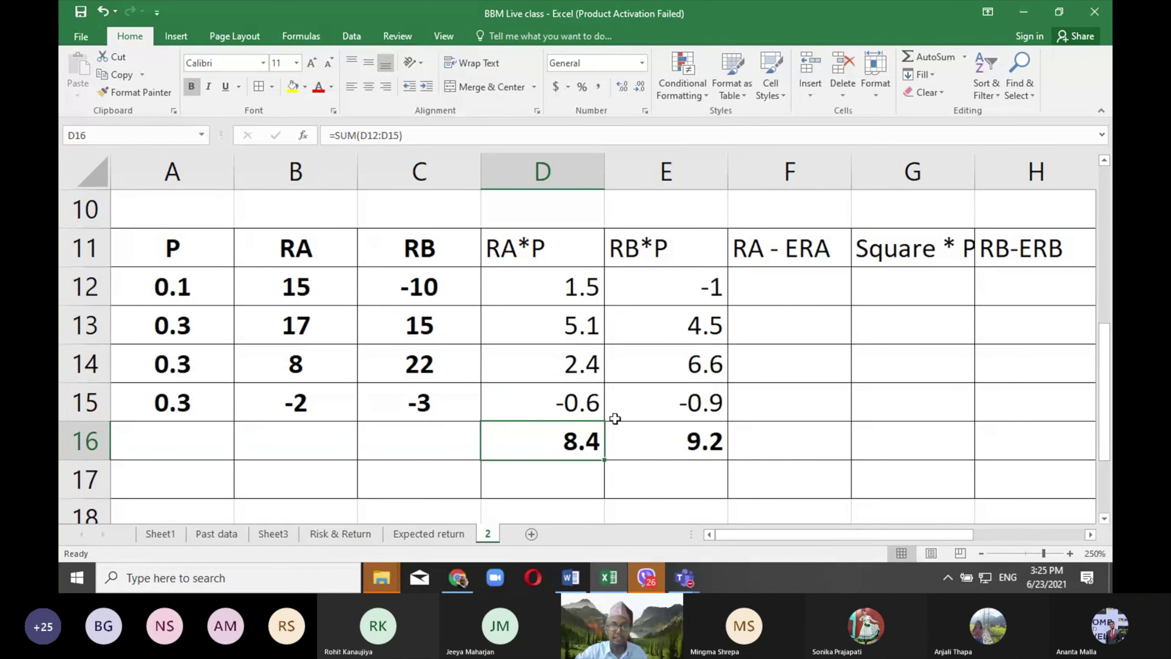
Step: Switch to the Word document and write "Expected Return from Assets A = E(RA) = 8.4%" below the table
{"action": "key", "text": "alt+Tab"}
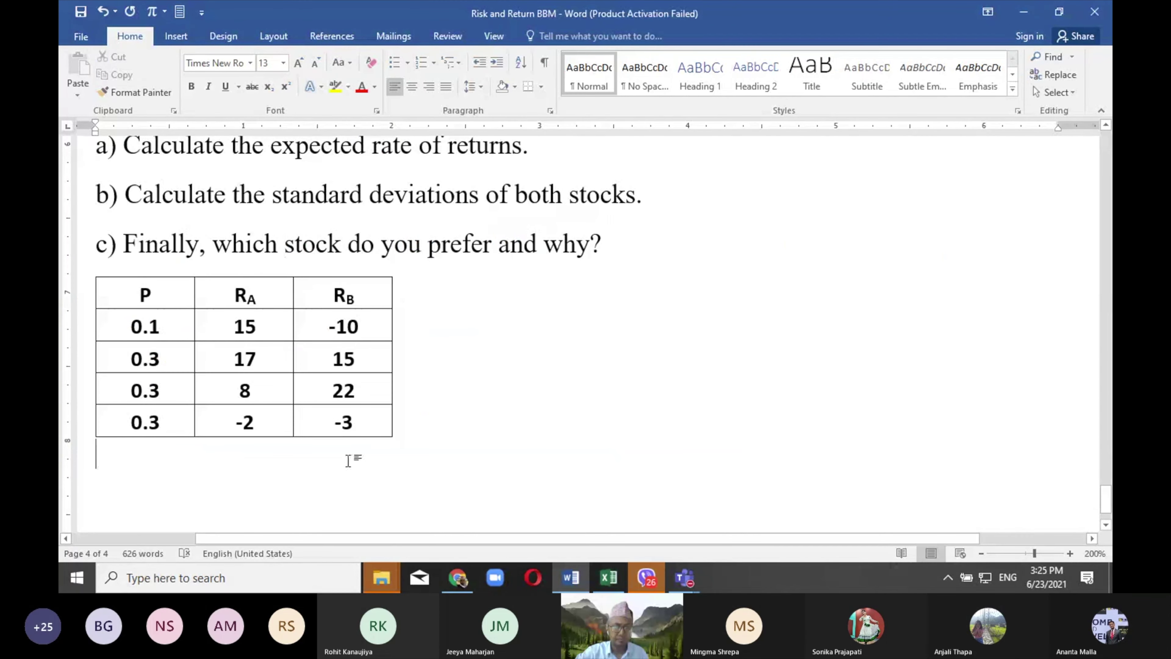
{"action": "key", "text": "Return"}
{"action": "type", "text": "jEx"}
{"action": "key", "text": "BackSpace"}
{"action": "key", "text": "BackSpace"}
{"action": "type", "text": "Expected Return from Assets "}
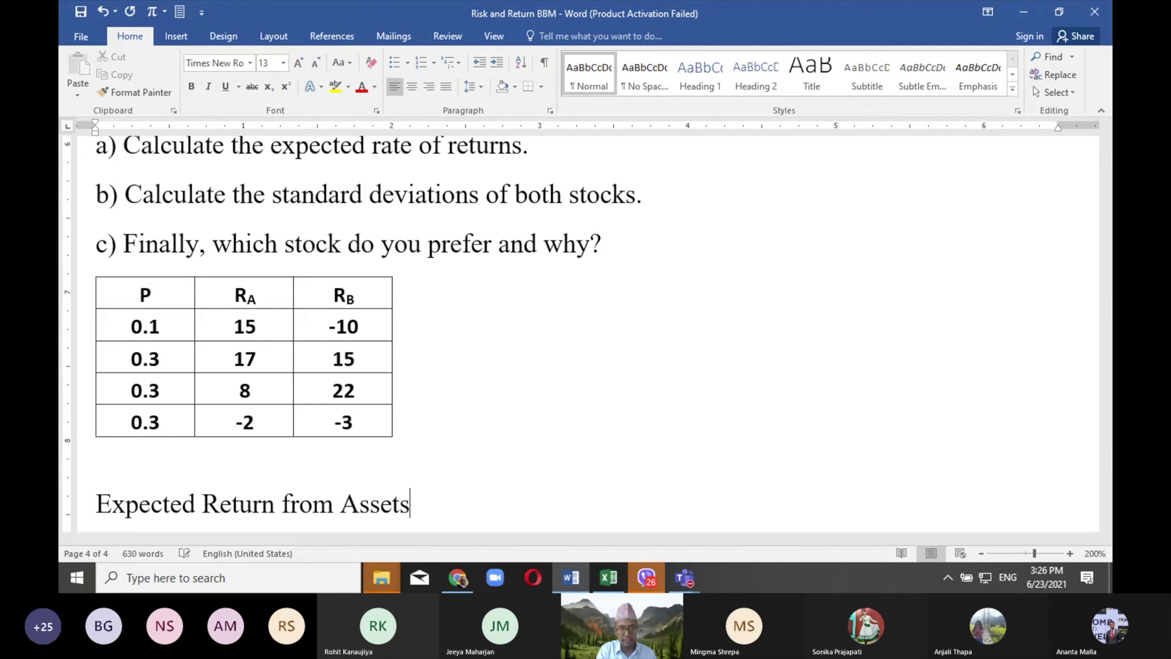
{"action": "type", "text": "A = E(RA) ="}
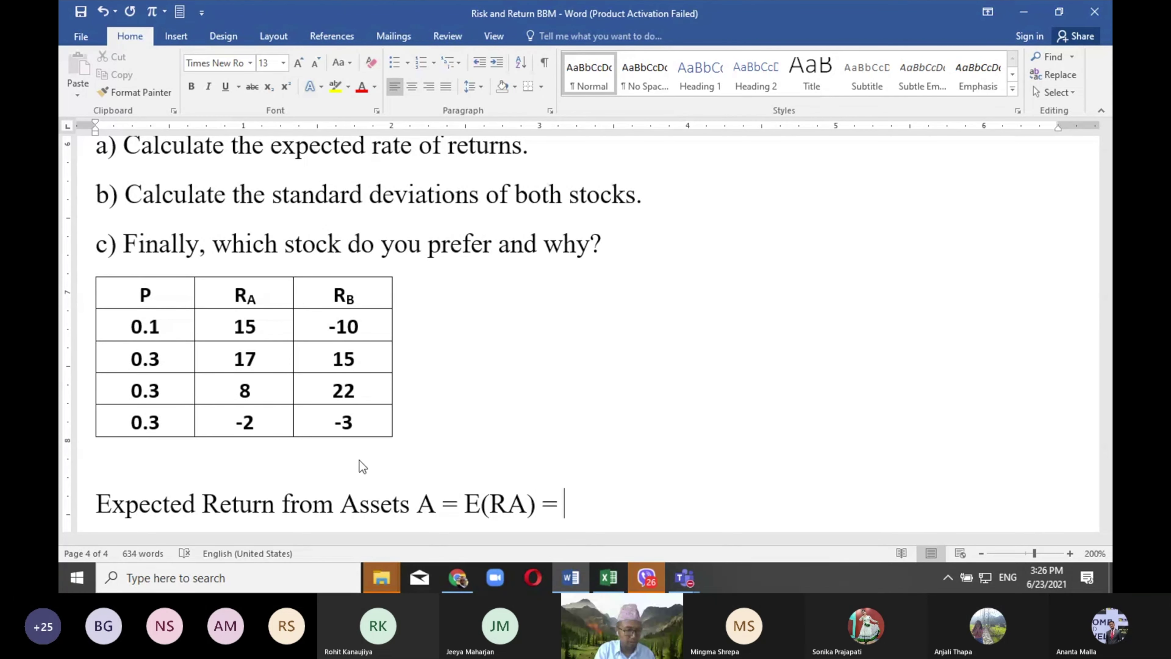
{"action": "key", "text": "alt+Tab"}
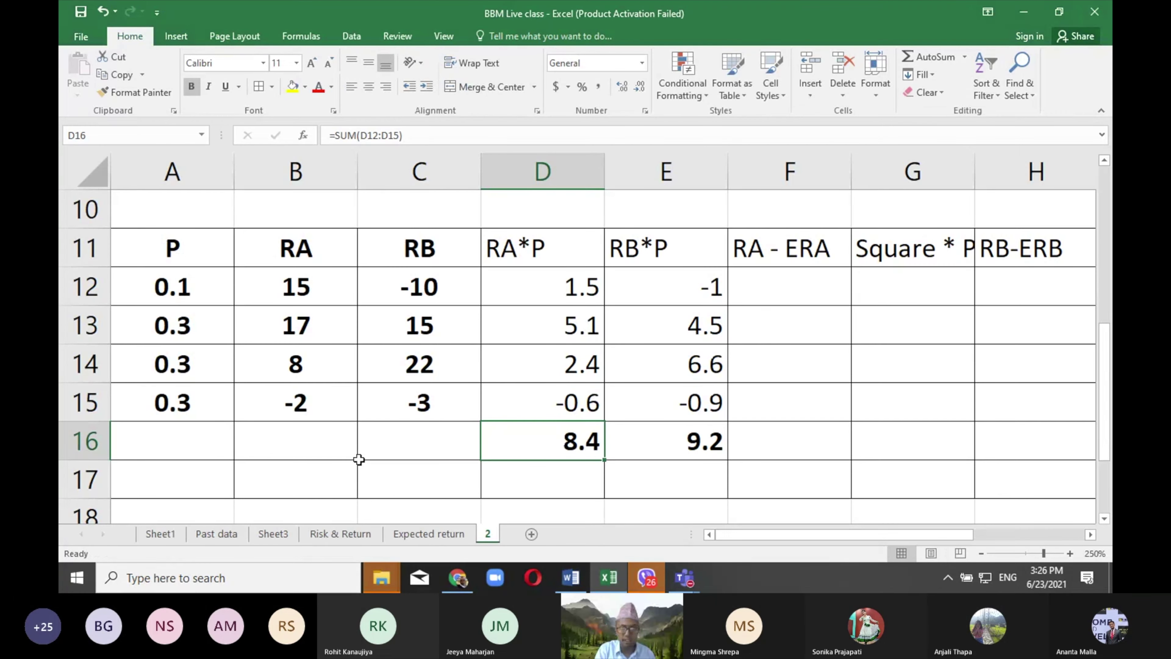
{"action": "key", "text": "alt+Tab"}
{"action": "type", "text": "= 8.4%"}
{"action": "key", "text": "Return"}
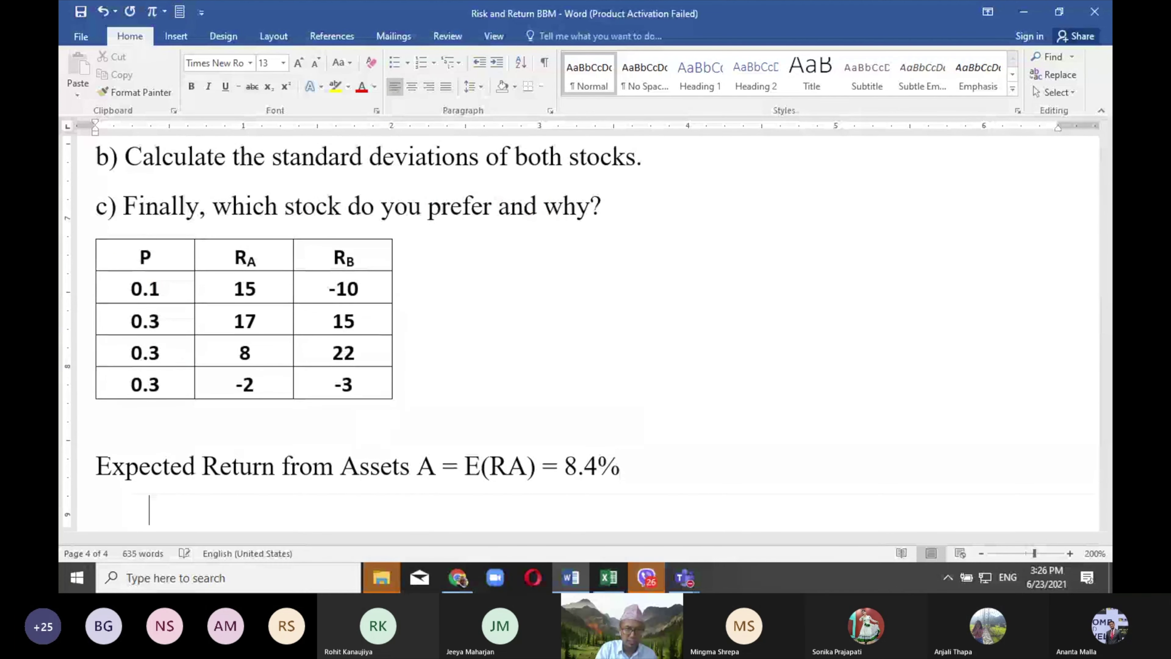
Step: Add the line "Expected Return from Assets B = E(RB) = 9.2%" below the one for asset A
{"action": "type", "text": "Ex"}
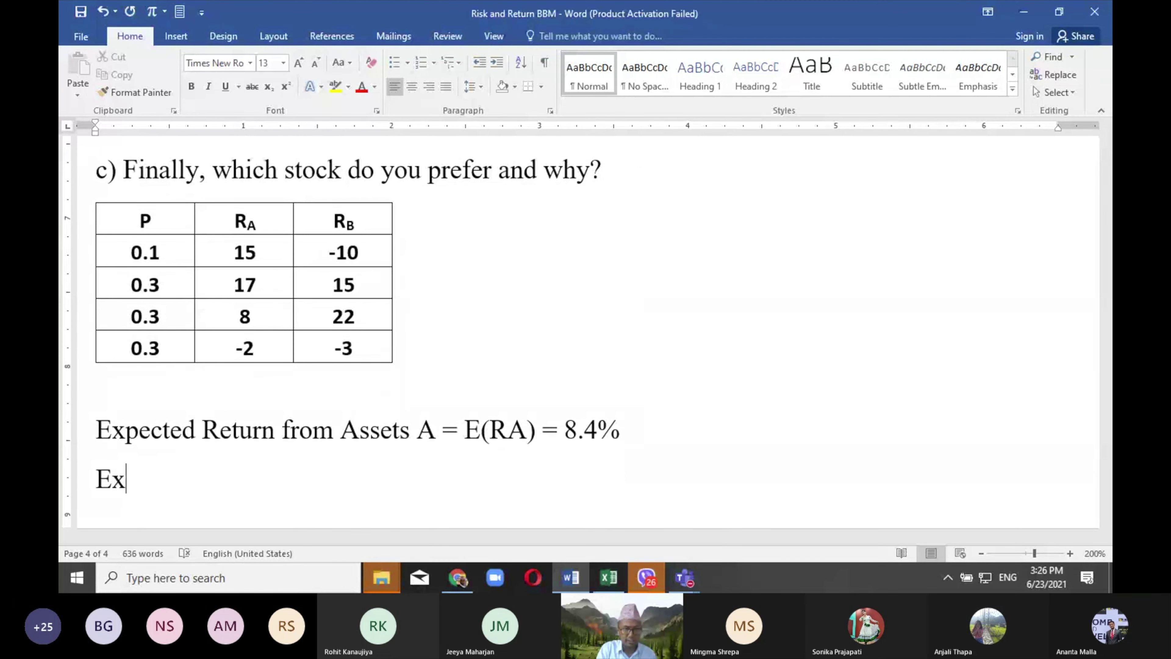
{"action": "type", "text": "pected Retu"}
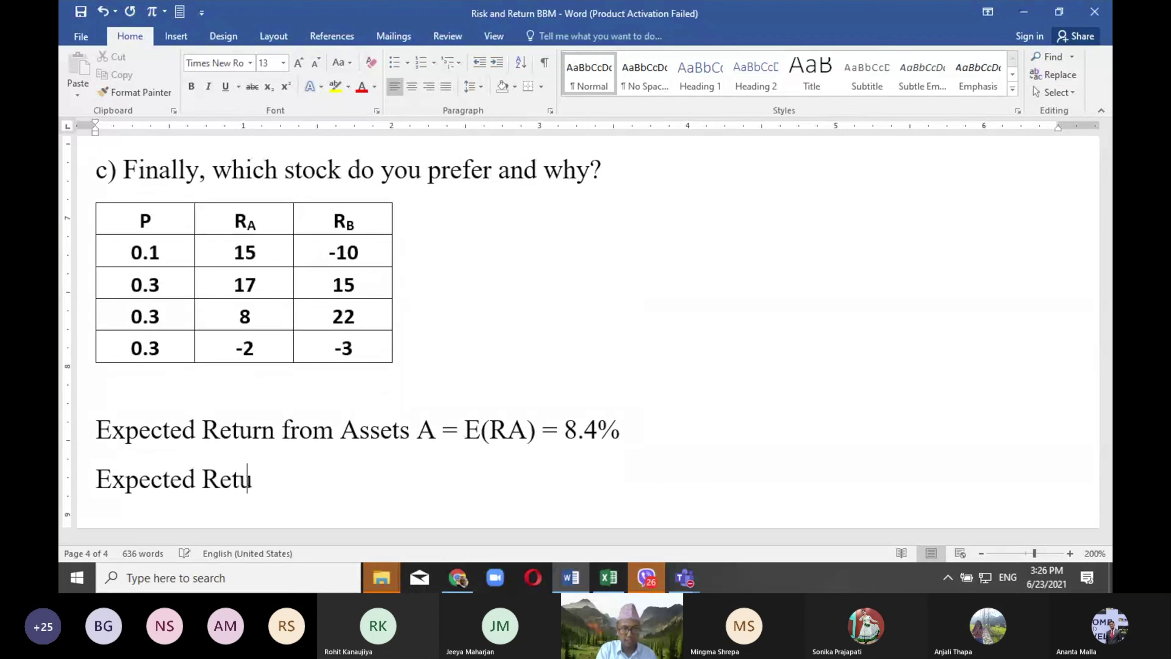
{"action": "type", "text": "rn from Asset"}
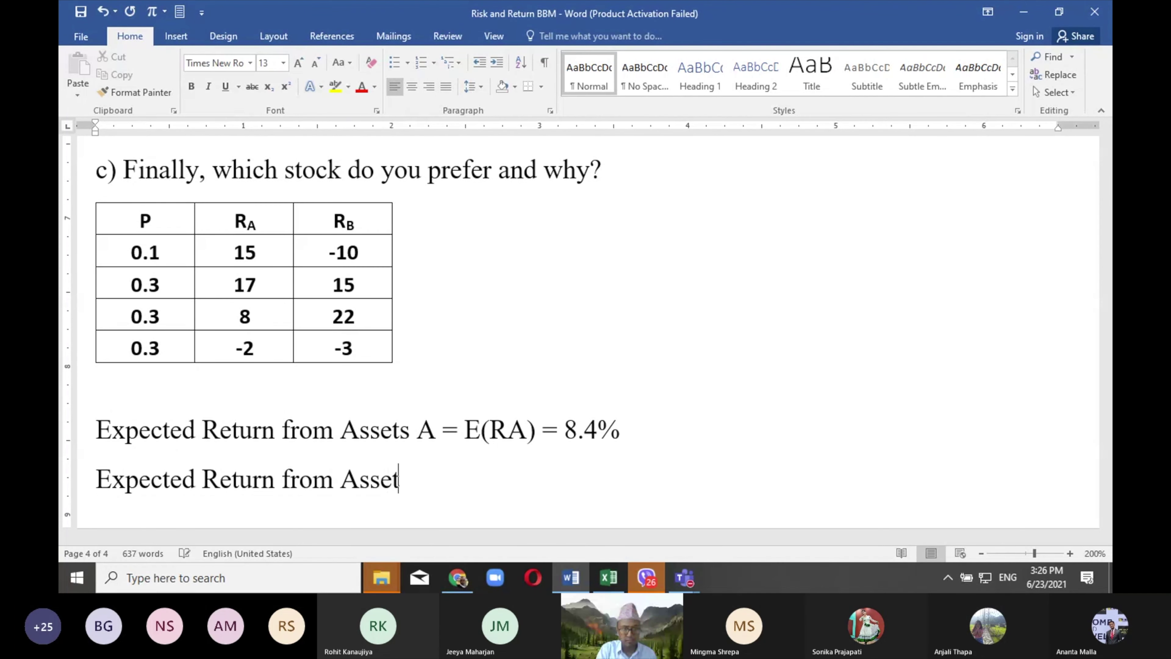
{"action": "type", "text": "s B = "}
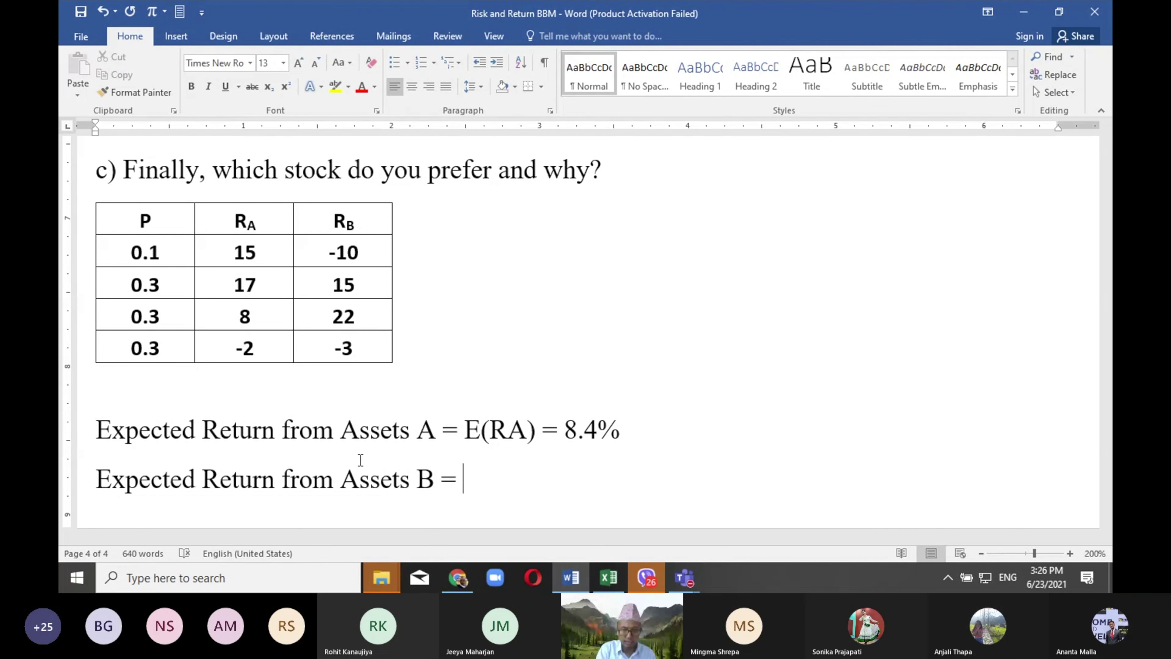
{"action": "type", "text": "E(RB"}
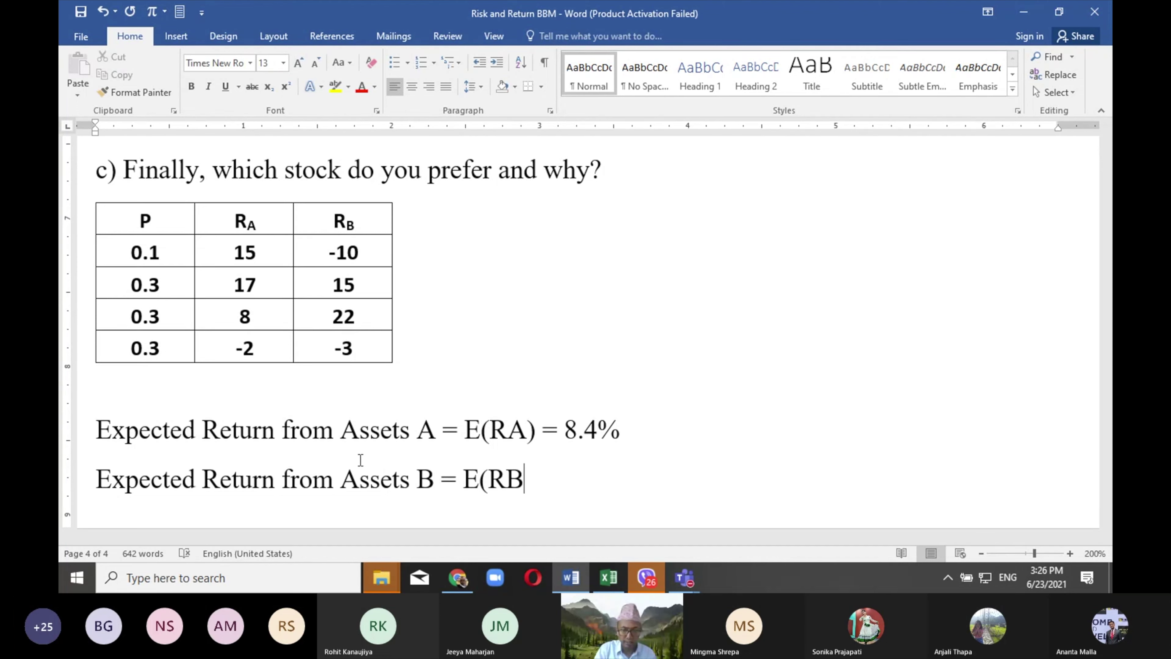
{"action": "type", "text": ") ="}
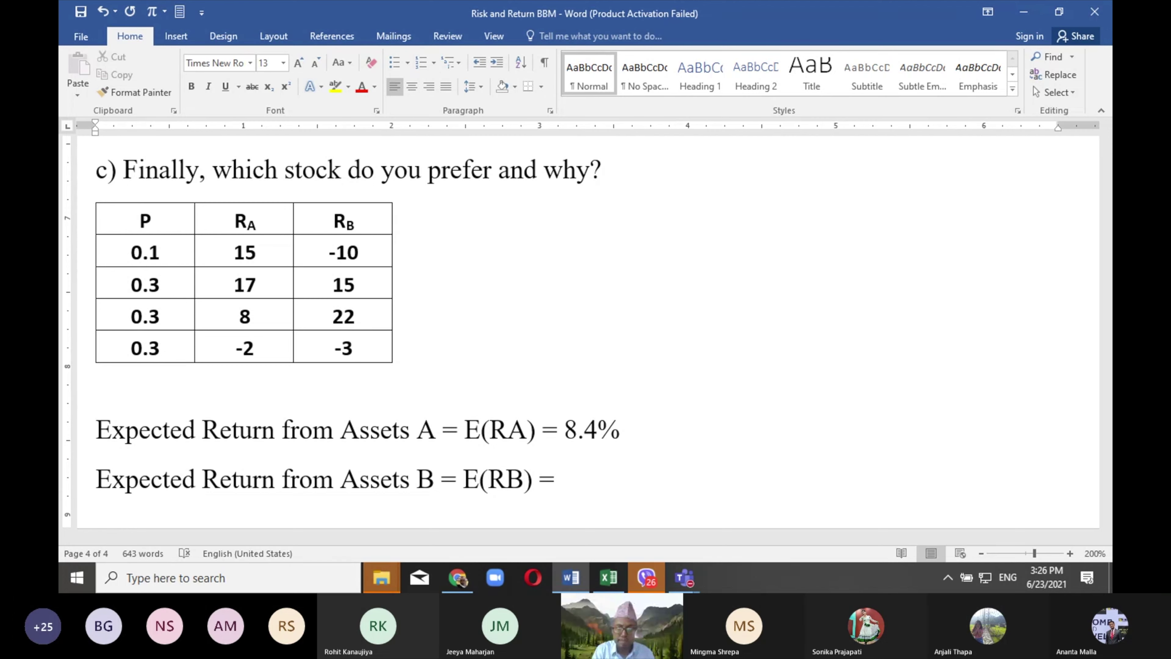
{"action": "key", "text": "alt+Tab"}
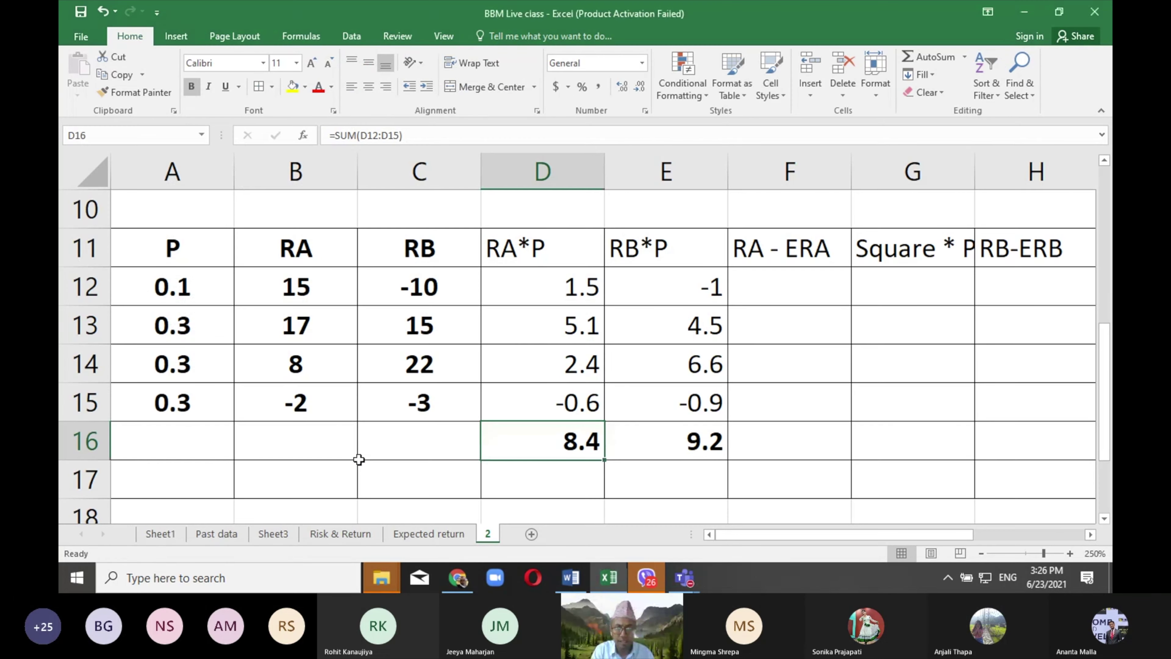
{"action": "key", "text": "alt+Tab"}
{"action": "type", "text": "9"}
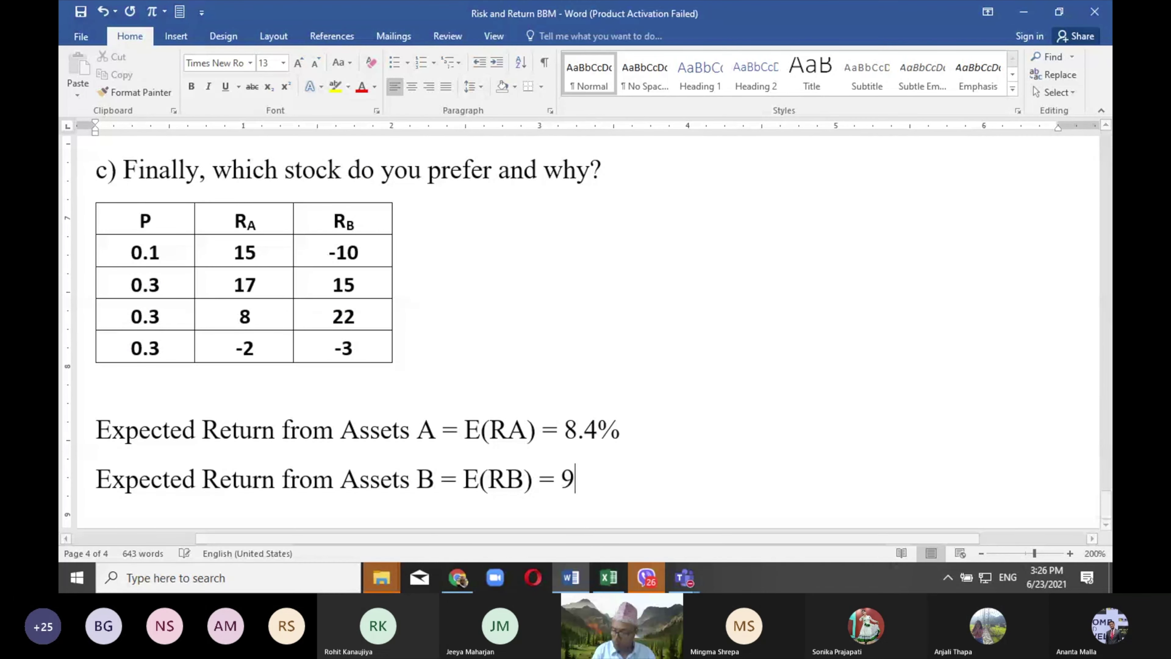
{"action": "type", "text": ".2%"}
{"action": "key", "text": "Return"}
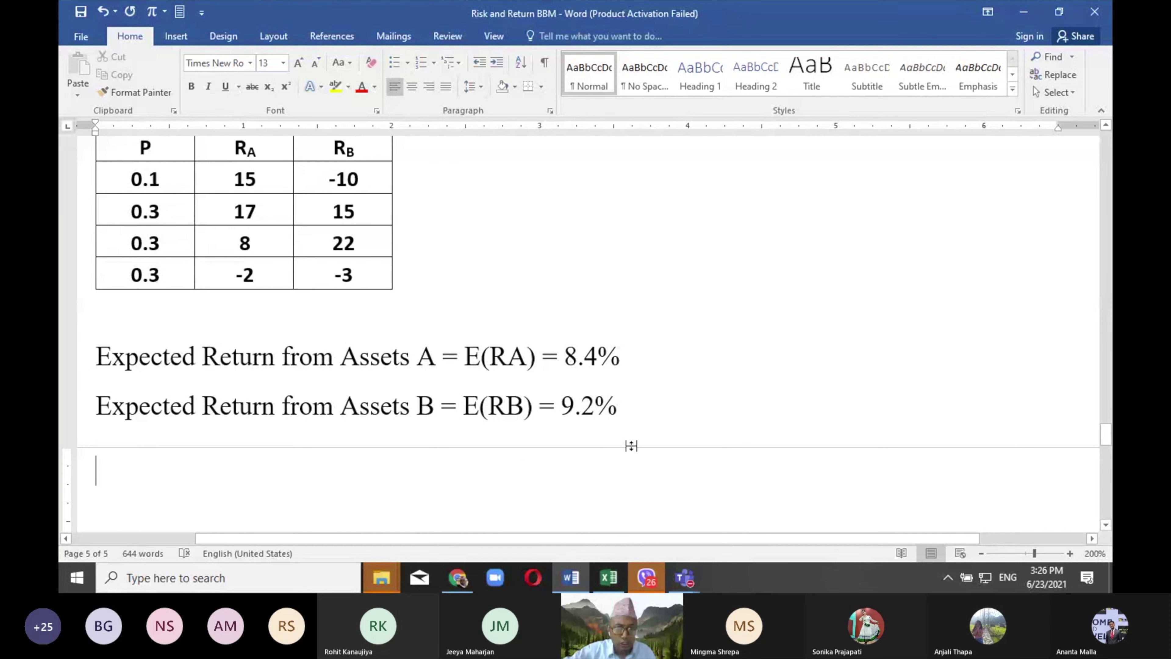
{"action": "left_click_drag", "start_coordinate": [651, 410], "coordinate": [107, 359]}
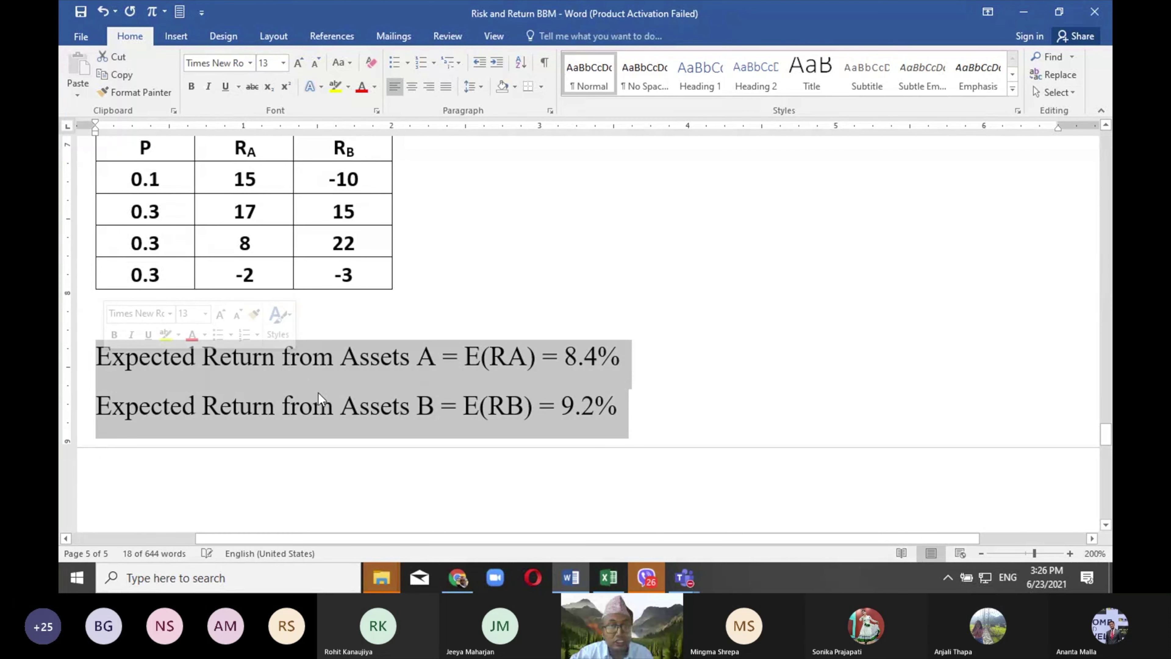
{"action": "scroll", "coordinate": [318, 392], "scroll_direction": "up", "scroll_amount": 2}
{"action": "scroll", "coordinate": [320, 393], "scroll_direction": "down", "scroll_amount": 1}
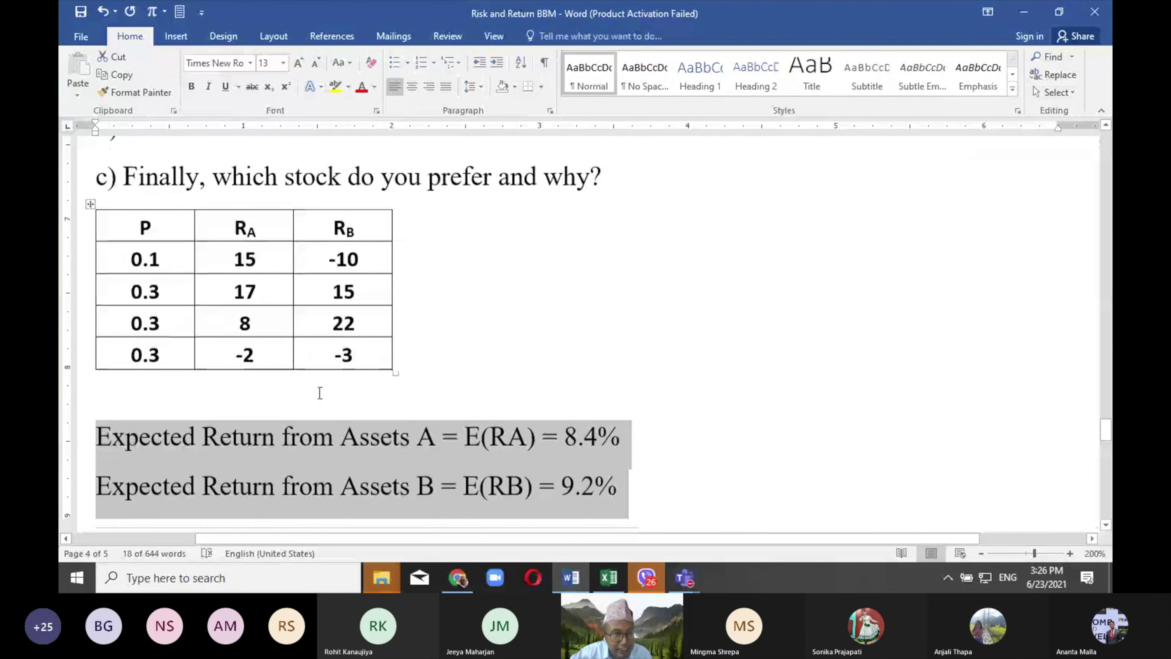
{"action": "left_click", "coordinate": [447, 481]}
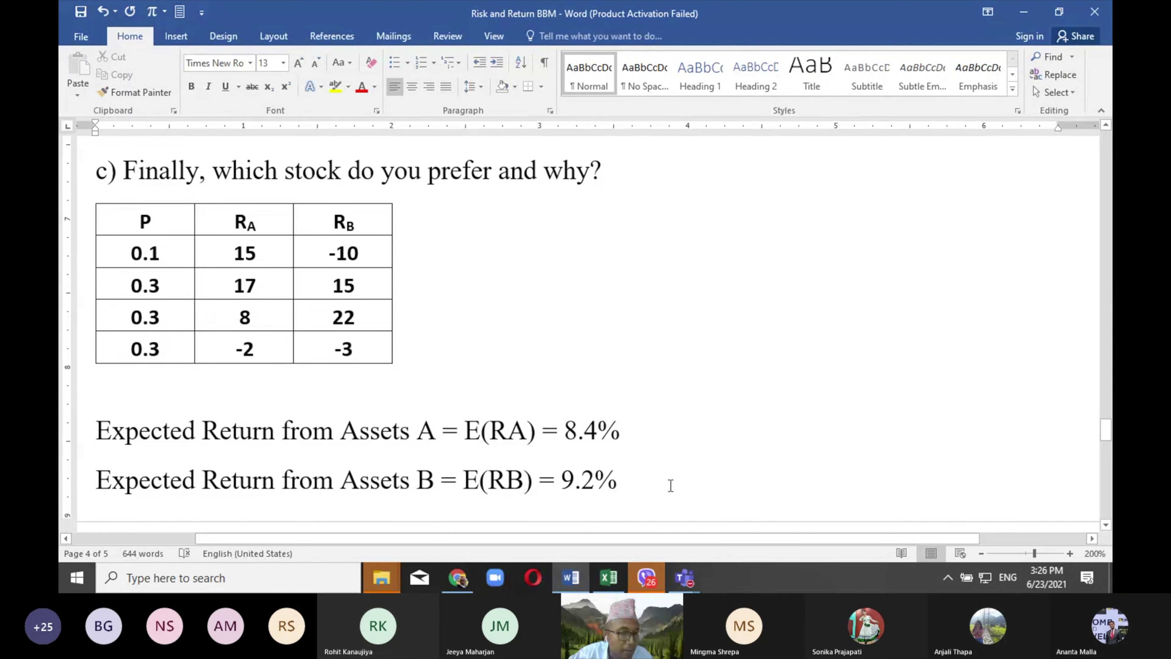
{"action": "scroll", "coordinate": [670, 484], "scroll_direction": "up", "scroll_amount": 1}
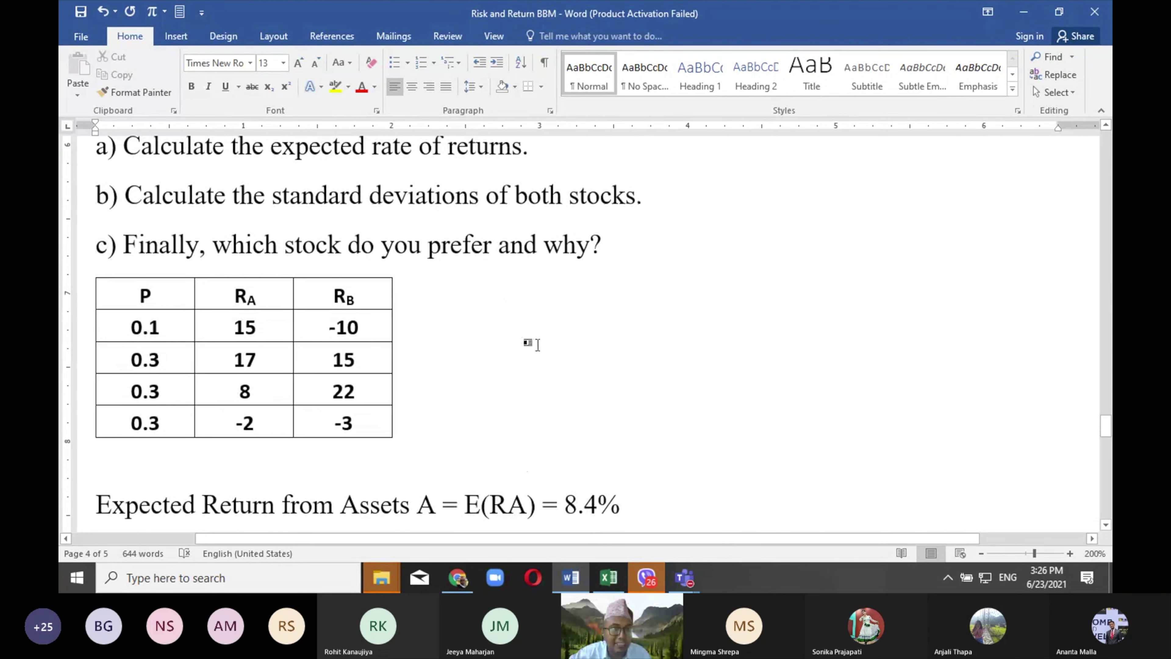
{"action": "scroll", "coordinate": [634, 499], "scroll_direction": "down", "scroll_amount": 1}
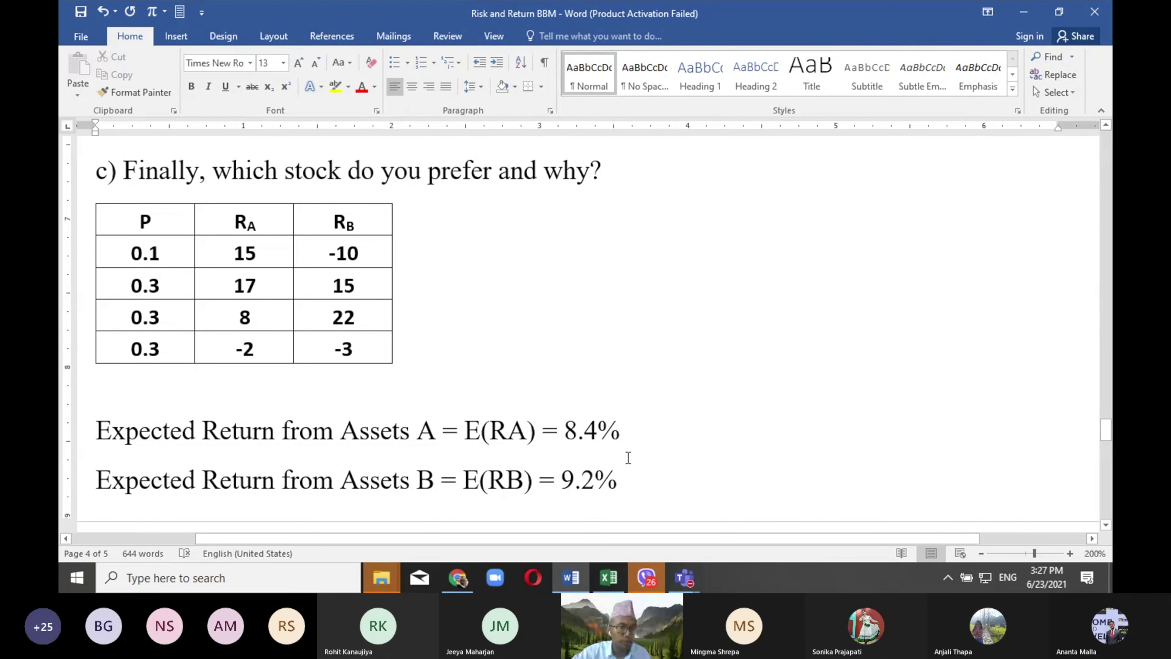
Step: Switch to the Excel workbook and enter 8.4 in F10, above the RA - ERA heading
{"action": "key", "text": "alt+Tab"}
{"action": "left_click", "coordinate": [646, 288]}
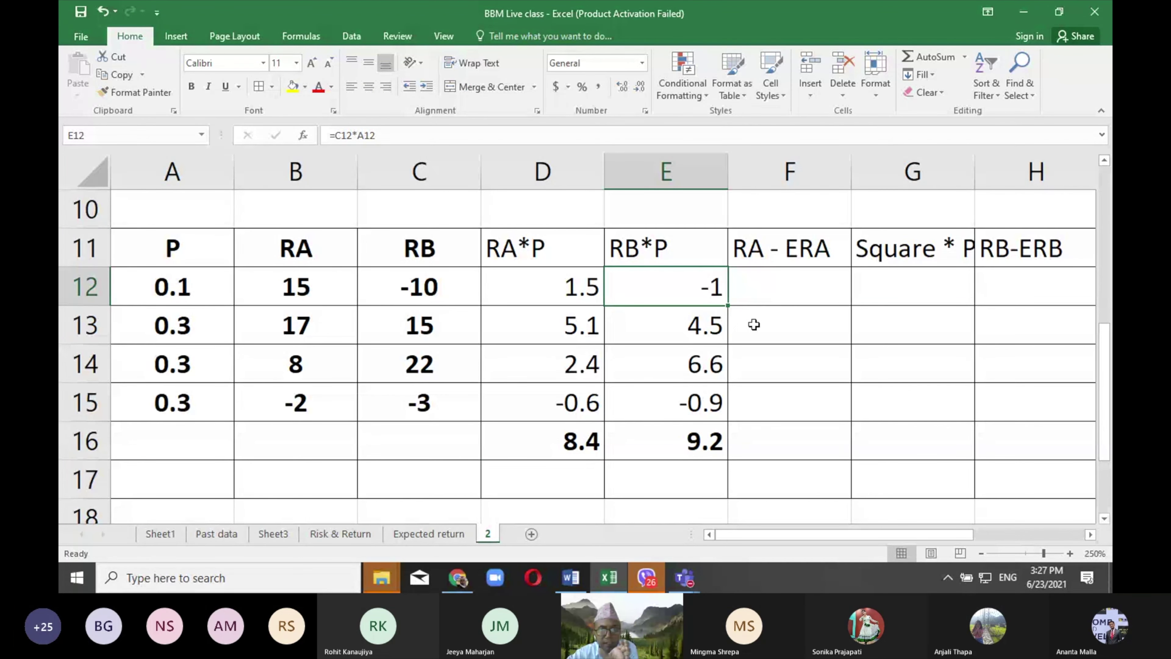
{"action": "left_click", "coordinate": [783, 240]}
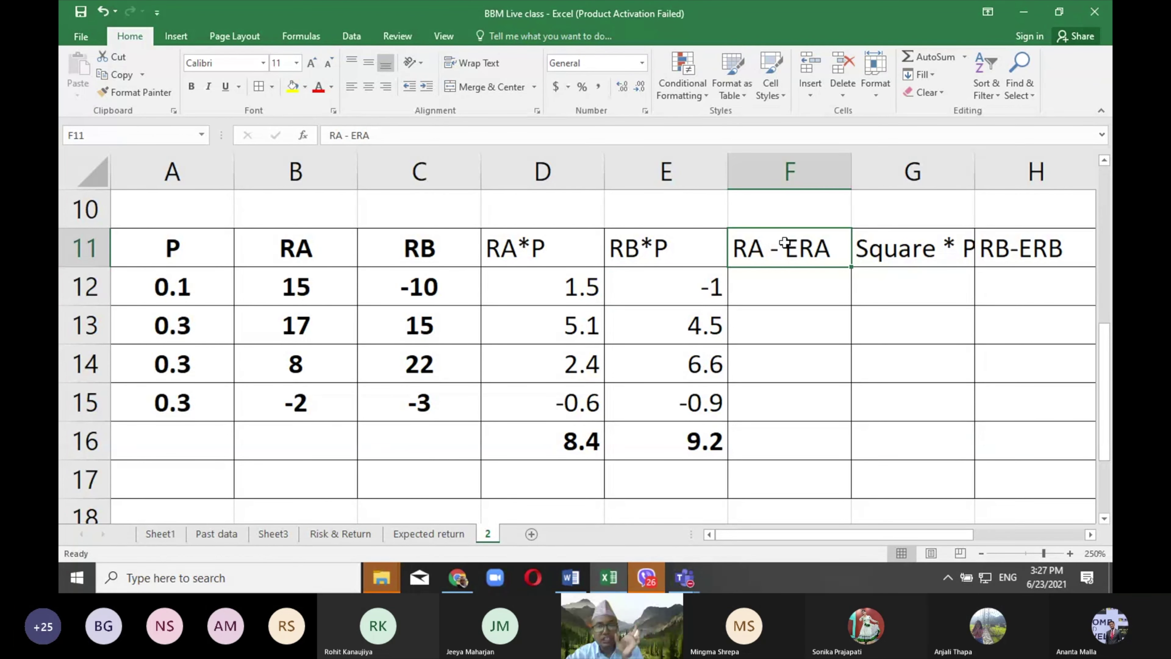
{"action": "left_click", "coordinate": [879, 251]}
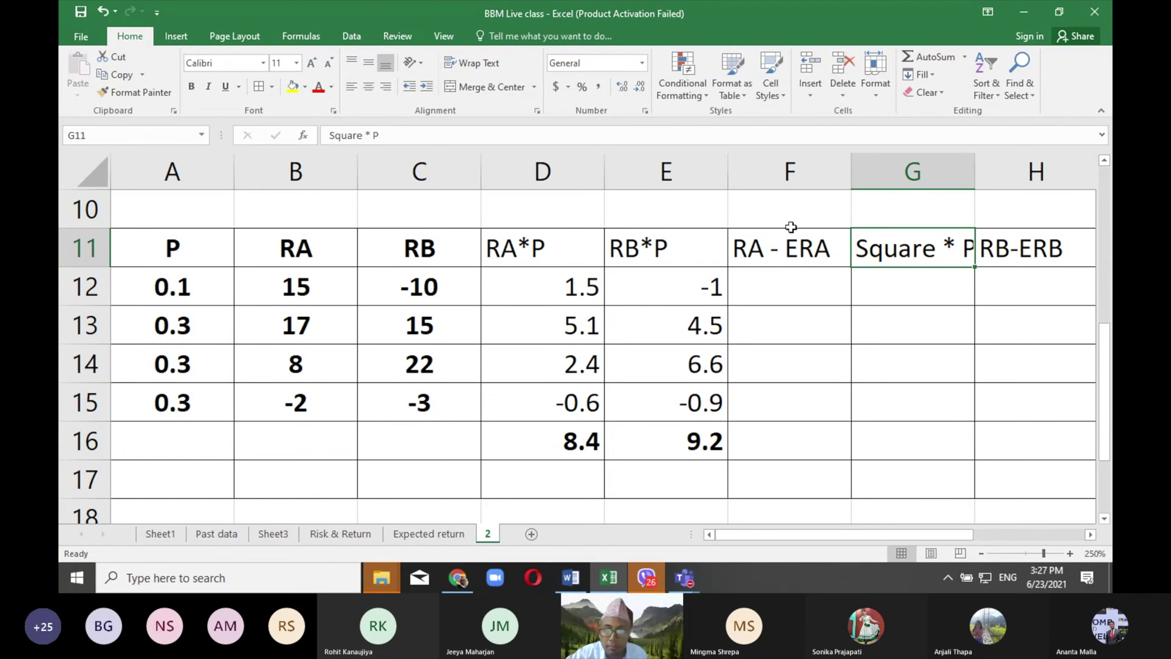
{"action": "left_click", "coordinate": [792, 212]}
{"action": "scroll", "coordinate": [784, 306], "scroll_direction": "up", "scroll_amount": 1}
{"action": "scroll", "coordinate": [867, 327], "scroll_direction": "down", "scroll_amount": 1}
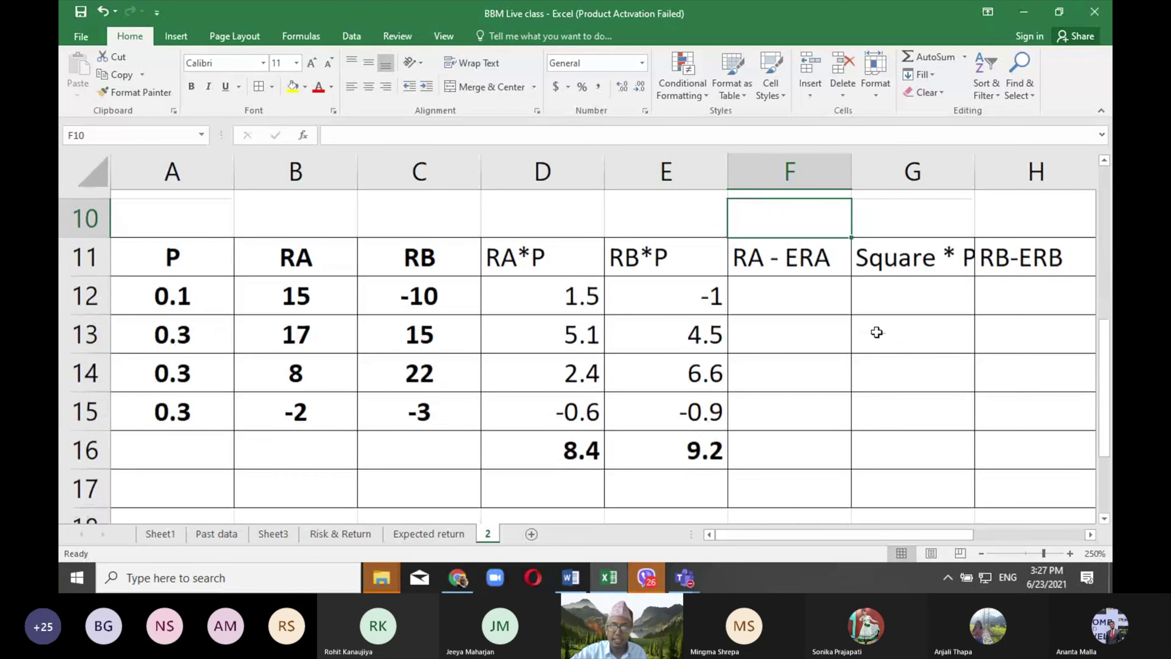
{"action": "scroll", "coordinate": [869, 334], "scroll_direction": "down", "scroll_amount": 1}
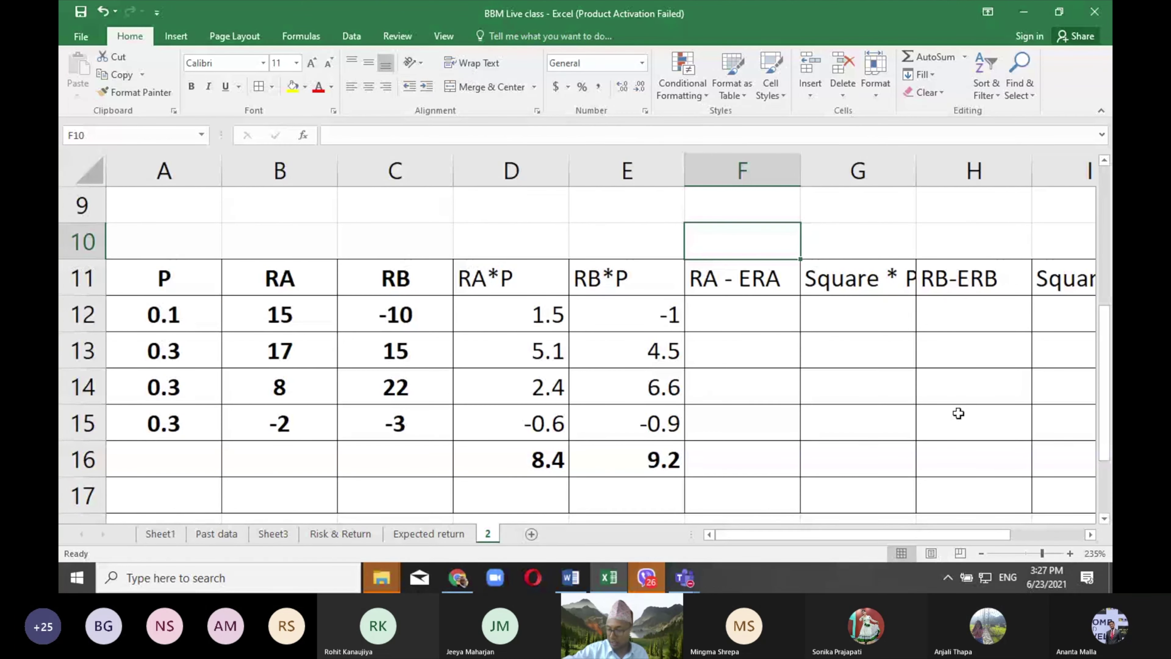
{"action": "type", "text": "8.4"}
{"action": "key", "text": "Return"}
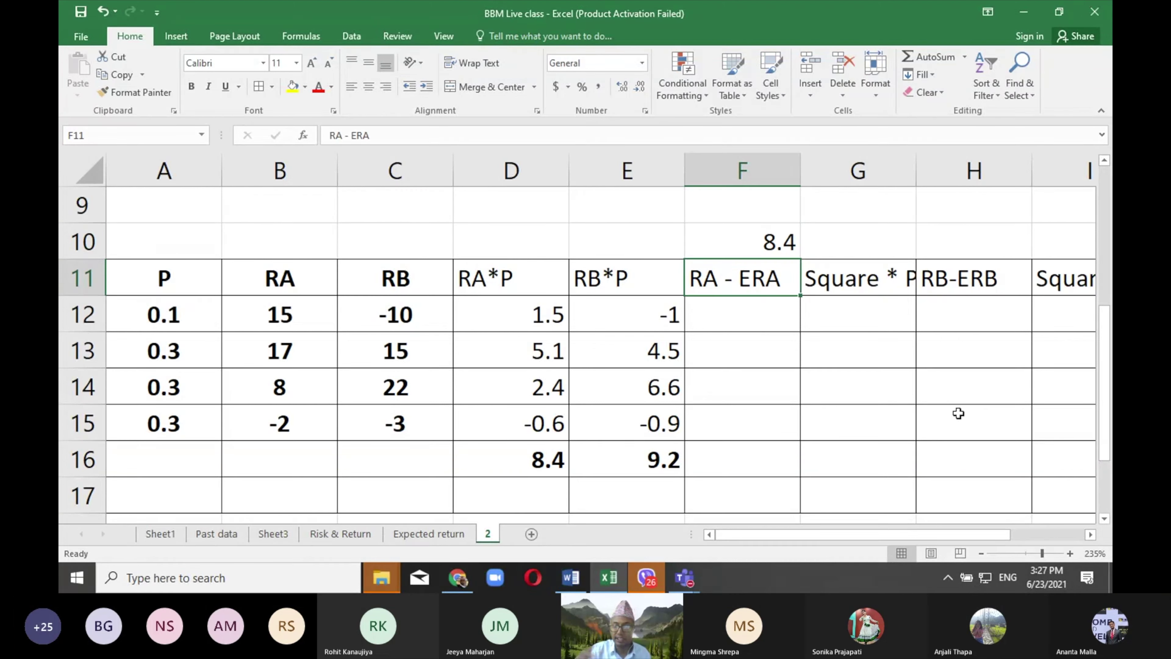
{"action": "key", "text": "Return"}
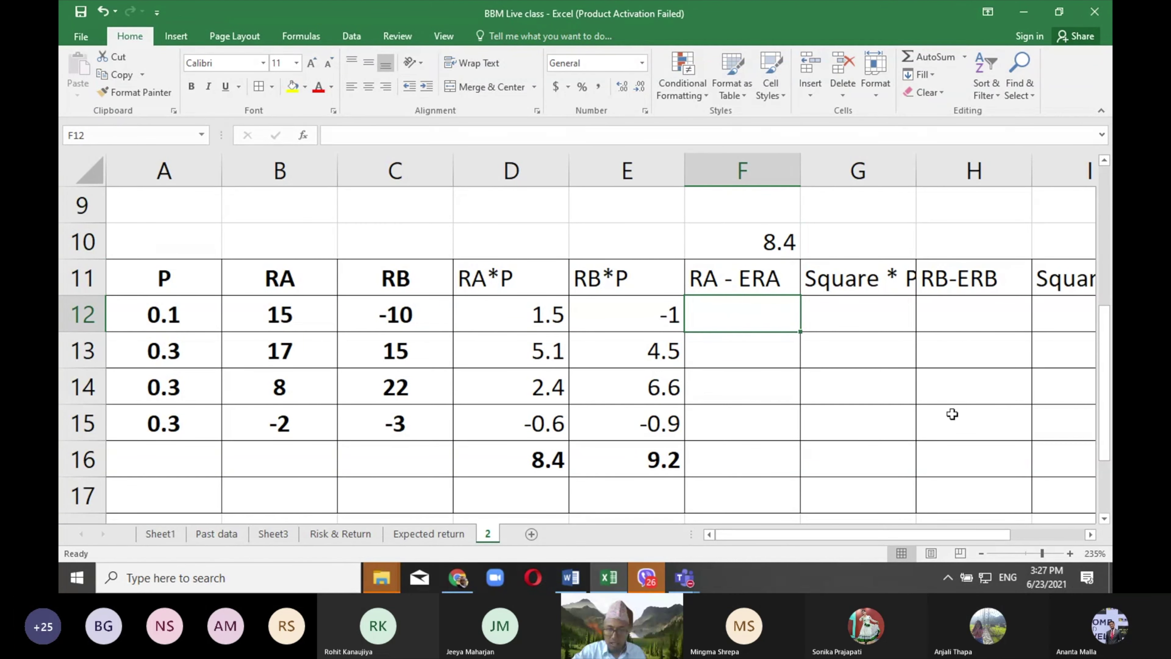
{"action": "type", "text": "="}
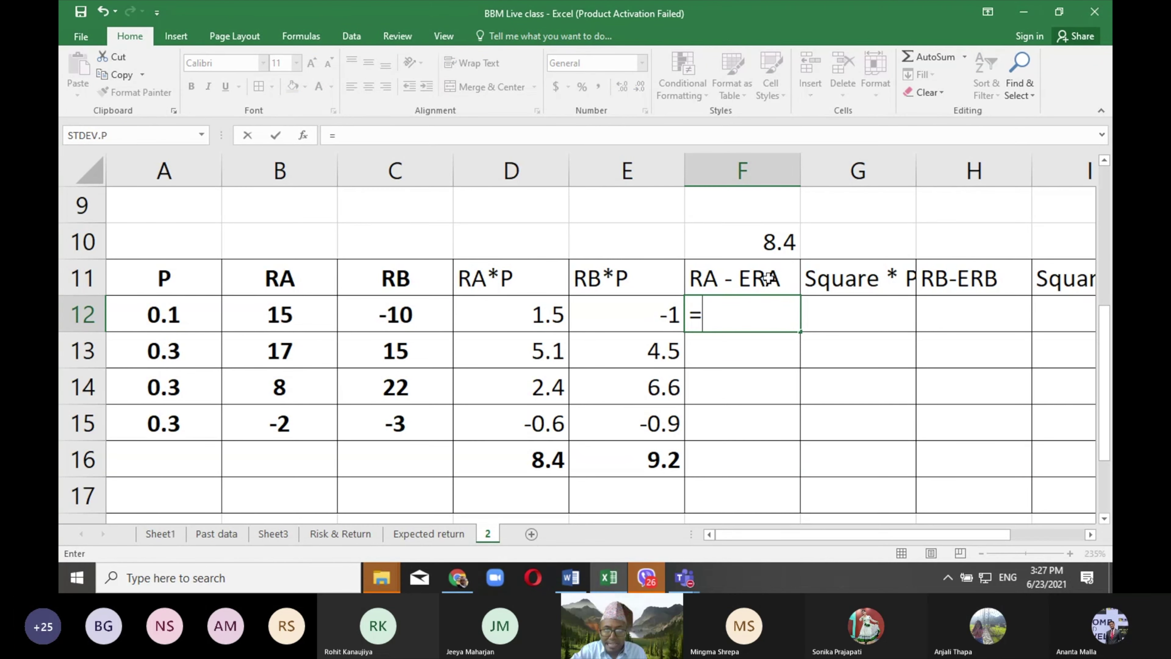
{"action": "left_click_drag", "start_coordinate": [274, 281], "coordinate": [293, 328]}
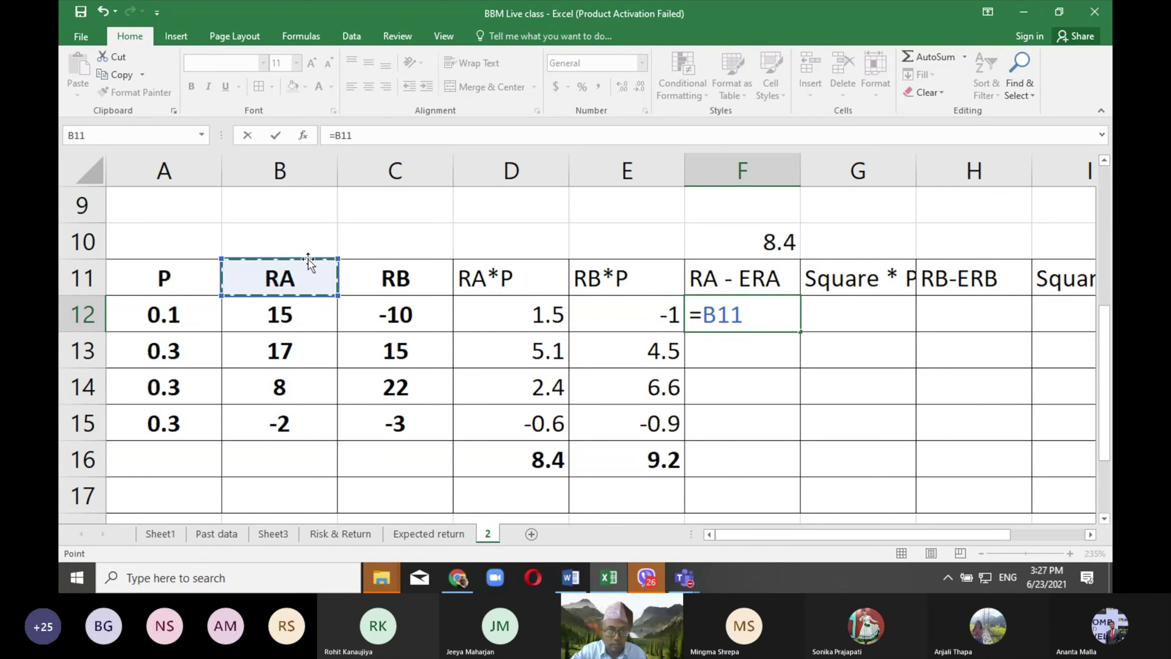
{"action": "key", "text": "Escape"}
Step: Shade the RA cells B11:B15 yellow and calculate RA - ERA in F12 with the formula =B12-8.4
{"action": "left_click_drag", "start_coordinate": [272, 282], "coordinate": [279, 422]}
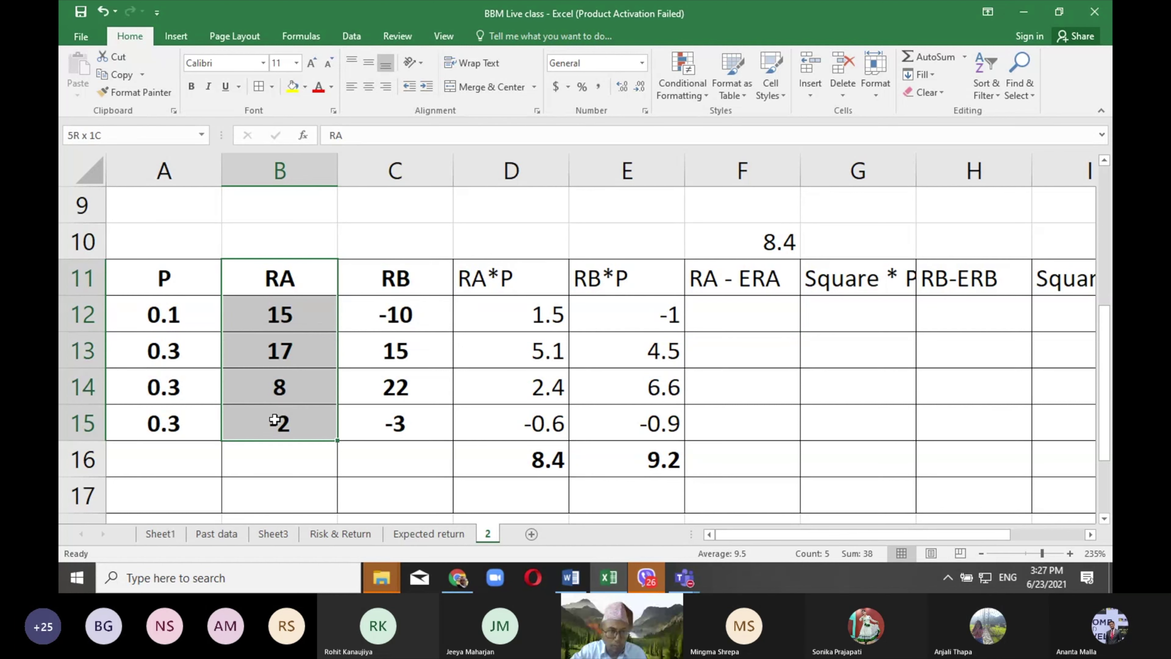
{"action": "left_click", "coordinate": [294, 88]}
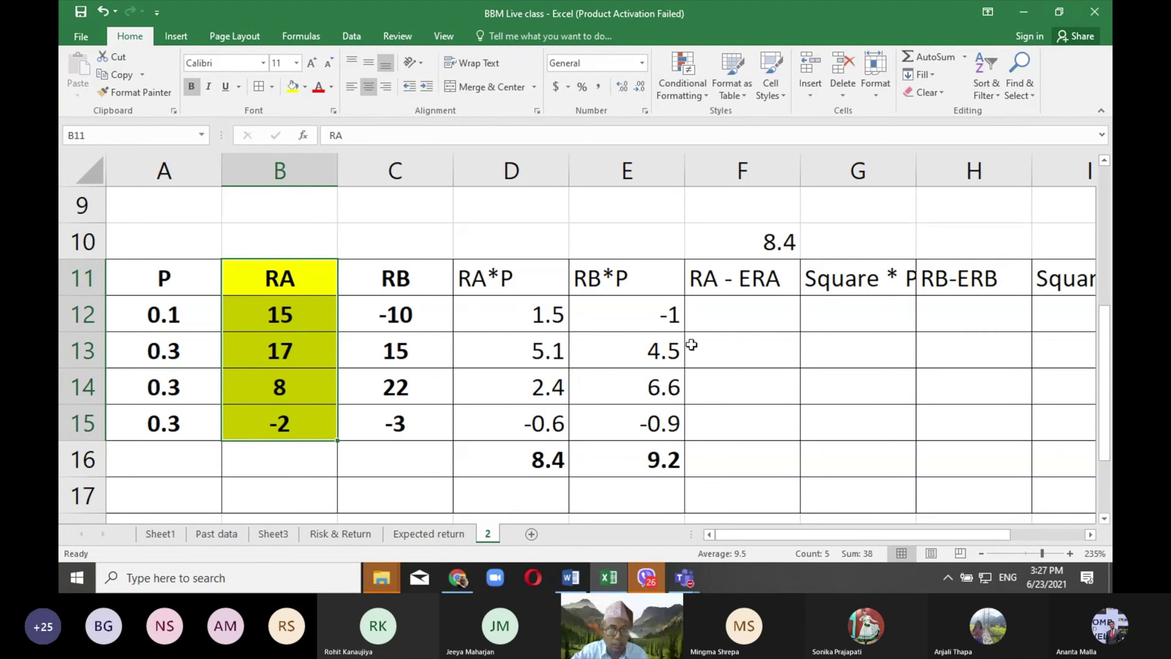
{"action": "left_click", "coordinate": [738, 302]}
{"action": "type", "text": "="}
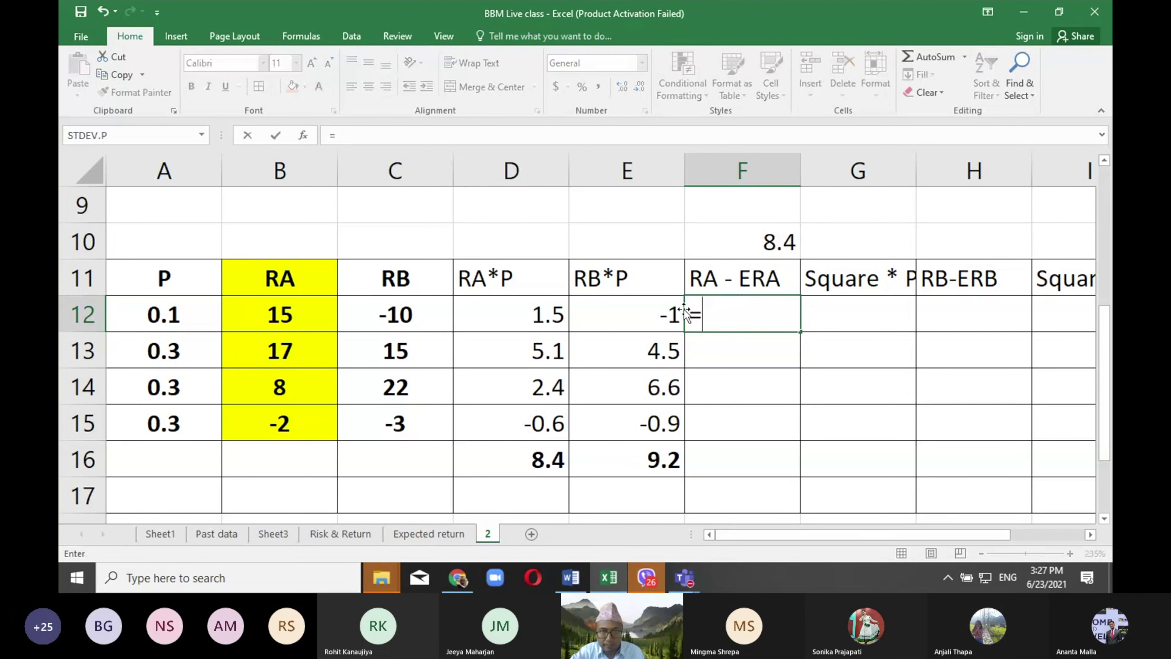
{"action": "left_click", "coordinate": [311, 317]}
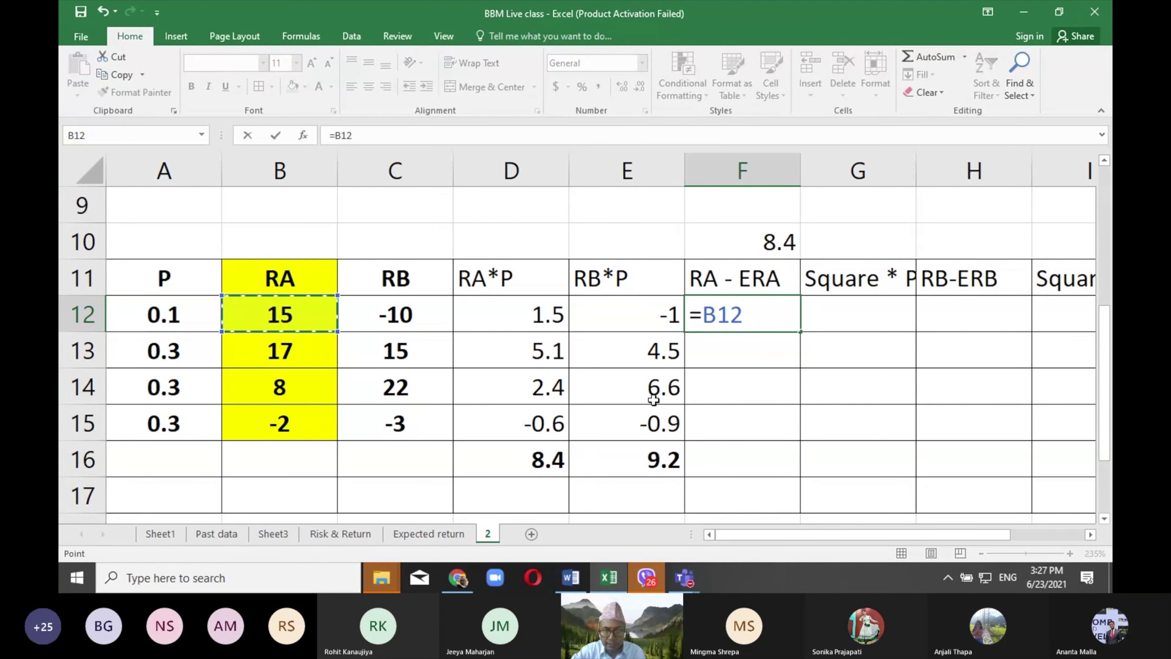
{"action": "type", "text": "-8.4"}
{"action": "key", "text": "Return"}
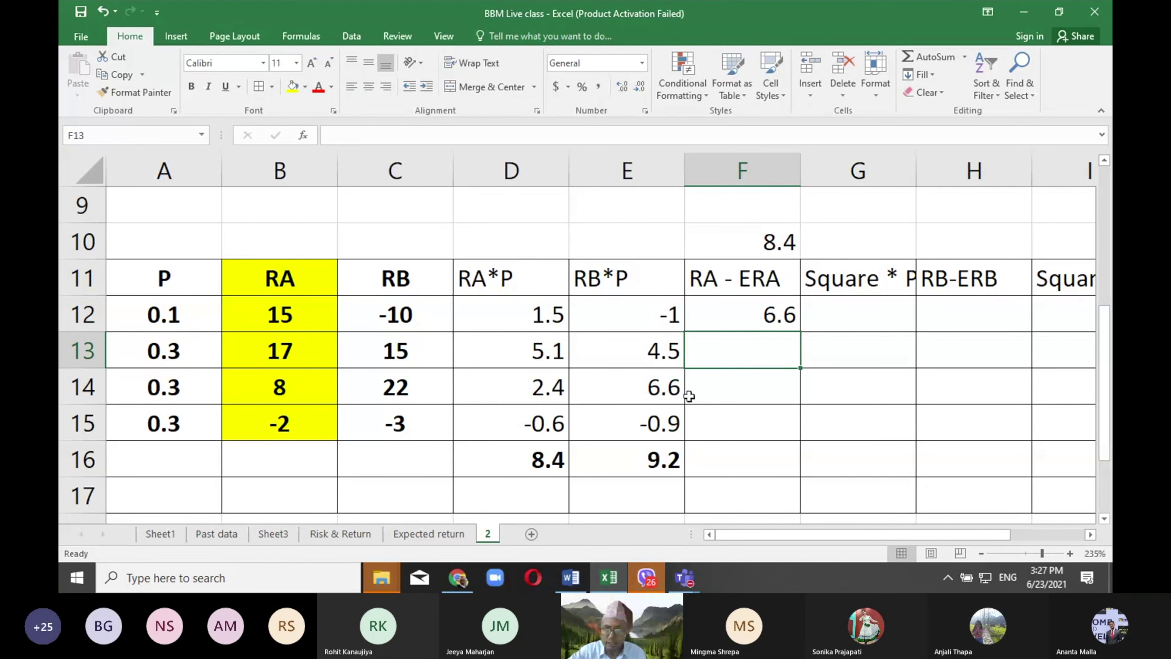
Step: Copy the RA - ERA formula from F12 down through F15
{"action": "left_click", "coordinate": [793, 319]}
{"action": "left_click_drag", "start_coordinate": [800, 332], "coordinate": [792, 440]}
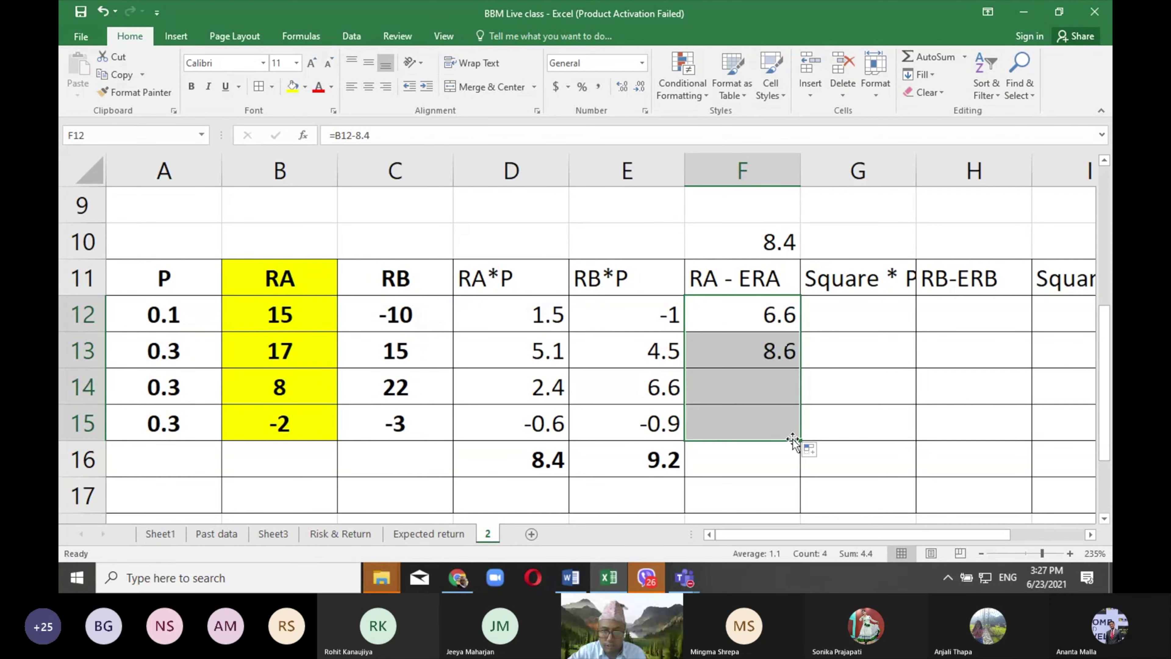
{"action": "left_click", "coordinate": [741, 362]}
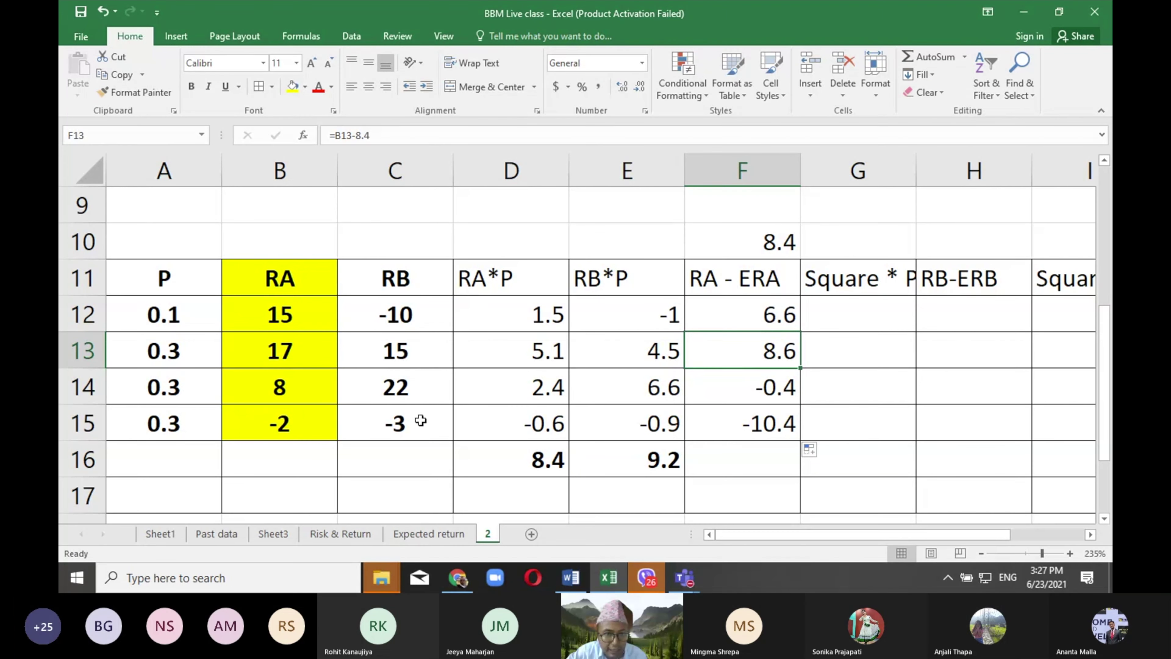
{"action": "left_click", "coordinate": [778, 398]}
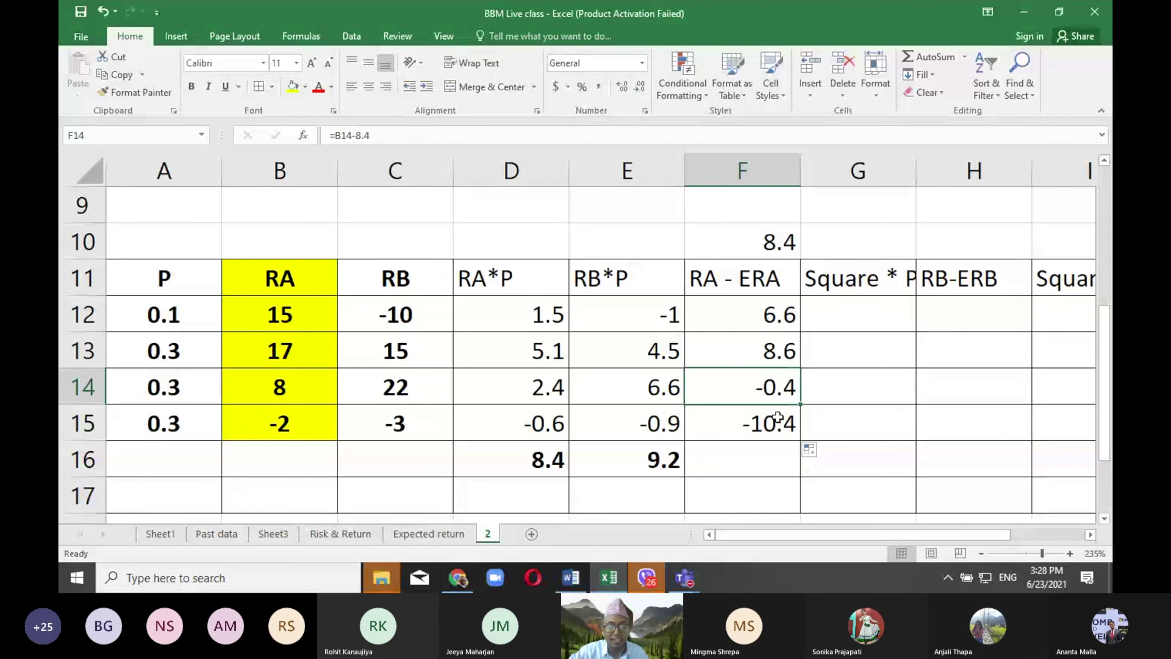
{"action": "left_click", "coordinate": [818, 416]}
{"action": "left_click", "coordinate": [859, 453]}
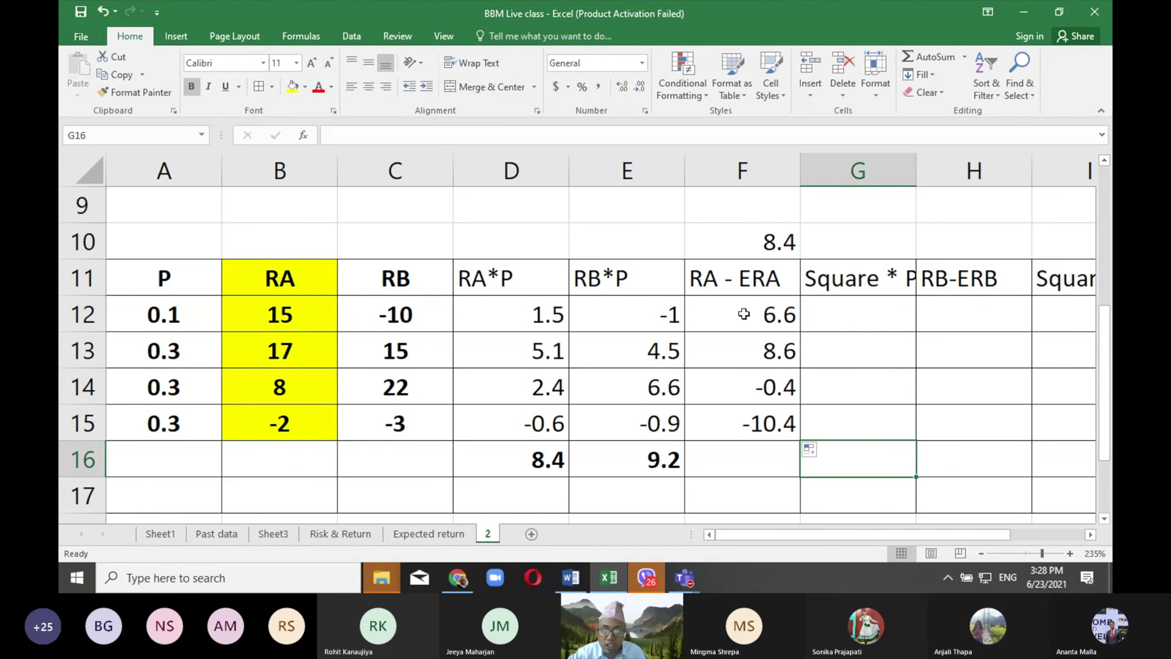
Step: Review the worked standard deviation formula of the previous problem in the Word document and return to the Excel workbook
{"action": "key", "text": "alt+Tab"}
{"action": "scroll", "coordinate": [520, 419], "scroll_direction": "up", "scroll_amount": 8}
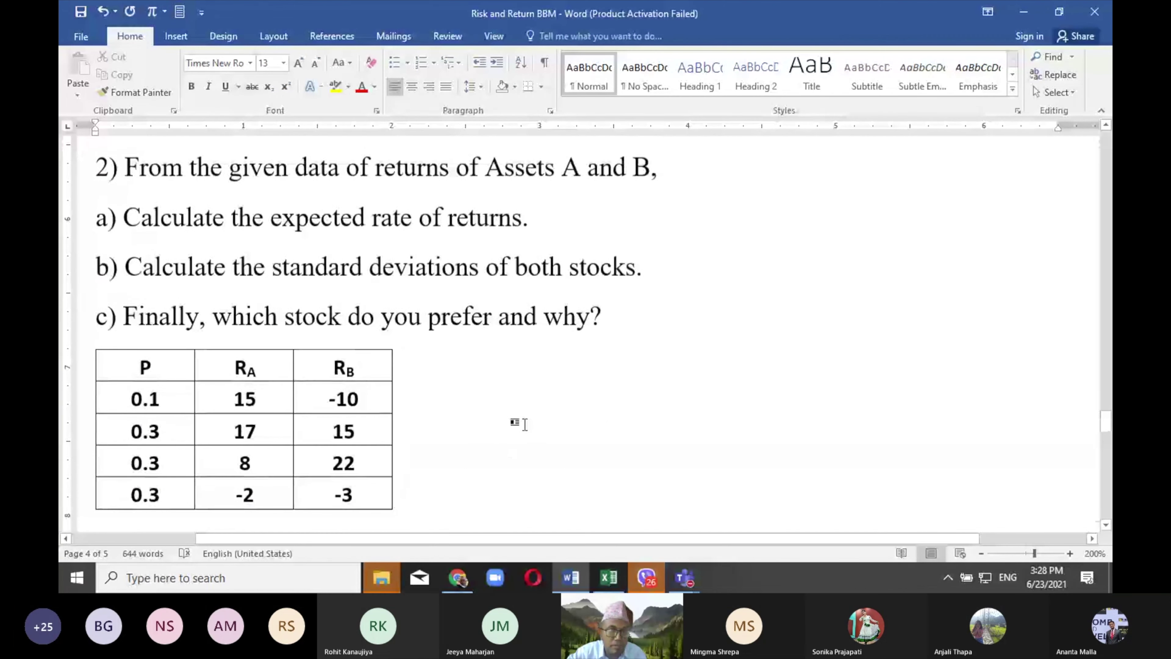
{"action": "scroll", "coordinate": [525, 421], "scroll_direction": "up", "scroll_amount": 1}
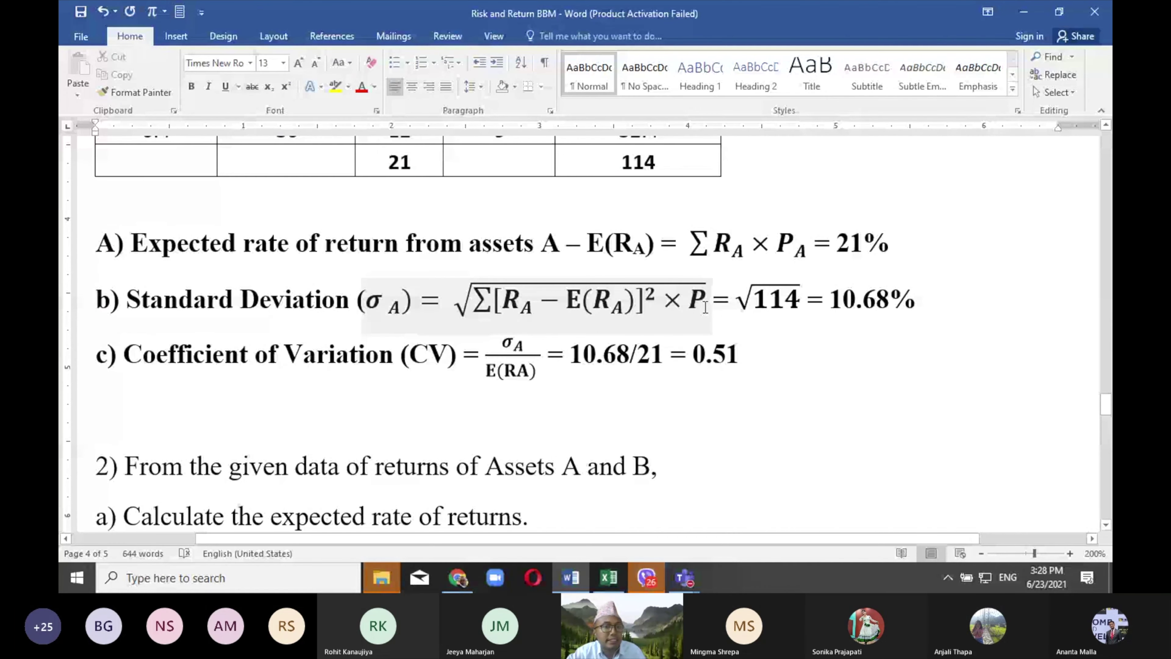
{"action": "key", "text": "alt+Tab"}
Step: Widen column G so the Square * P heading fits in its cell
{"action": "left_click", "coordinate": [858, 314]}
{"action": "left_click_drag", "start_coordinate": [916, 171], "coordinate": [940, 170]}
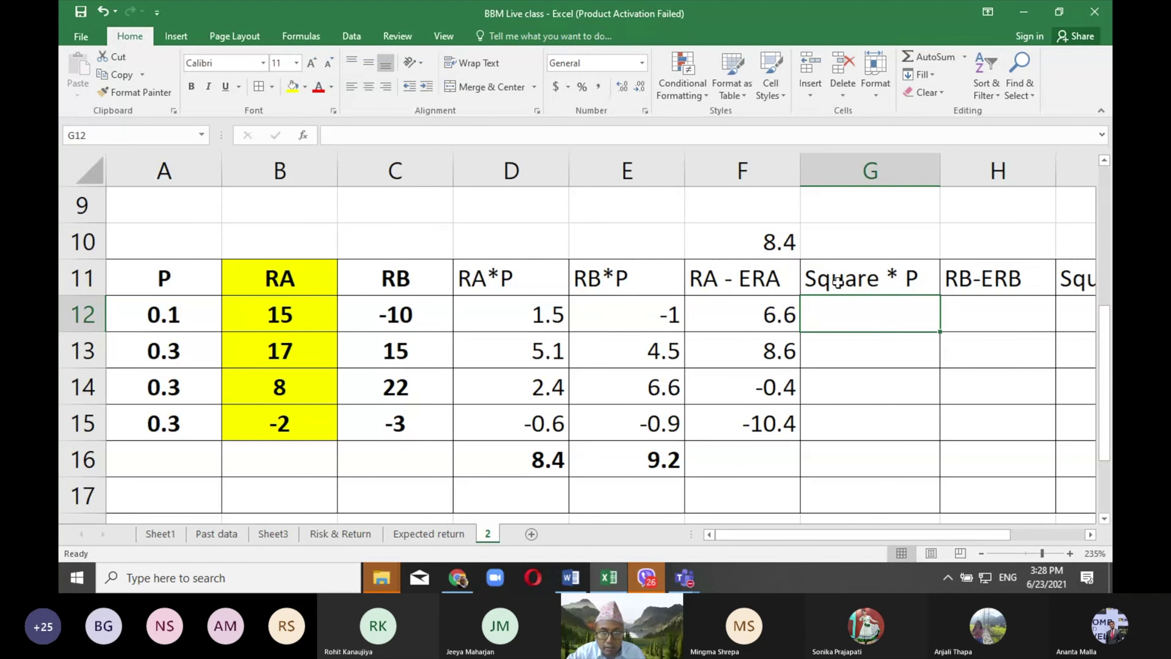
{"action": "left_click", "coordinate": [744, 277]}
{"action": "left_click", "coordinate": [837, 279]}
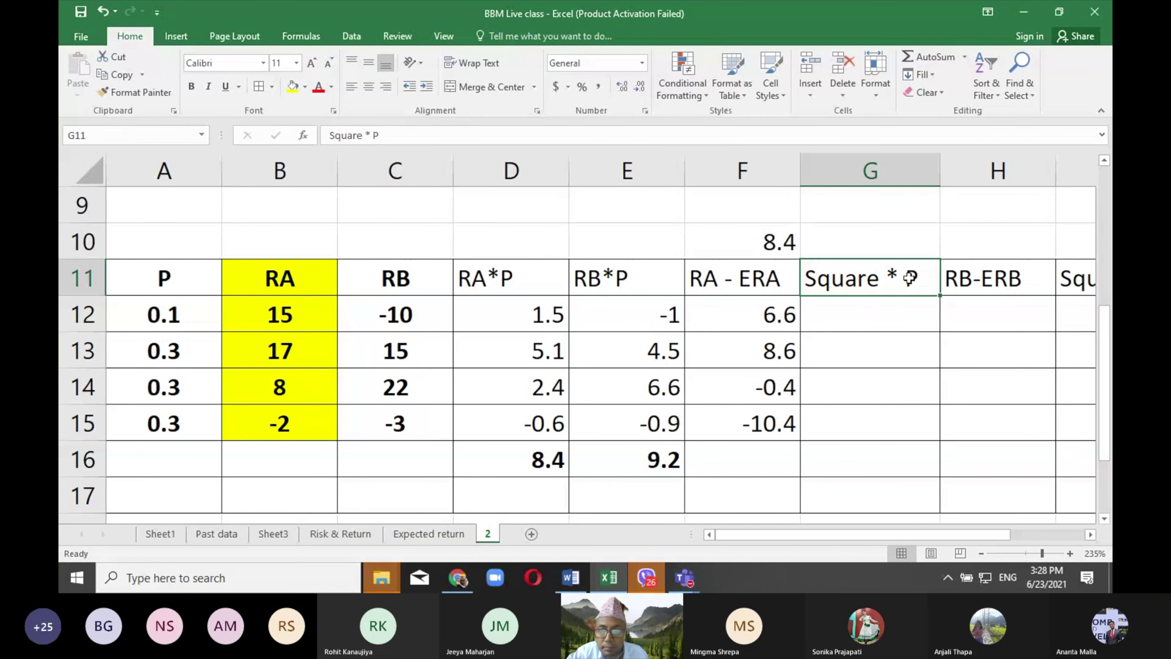
Step: Calculate Square * P for asset A in G12 with the formula =F12*F12*A12
{"action": "left_click", "coordinate": [830, 312]}
{"action": "type", "text": "="}
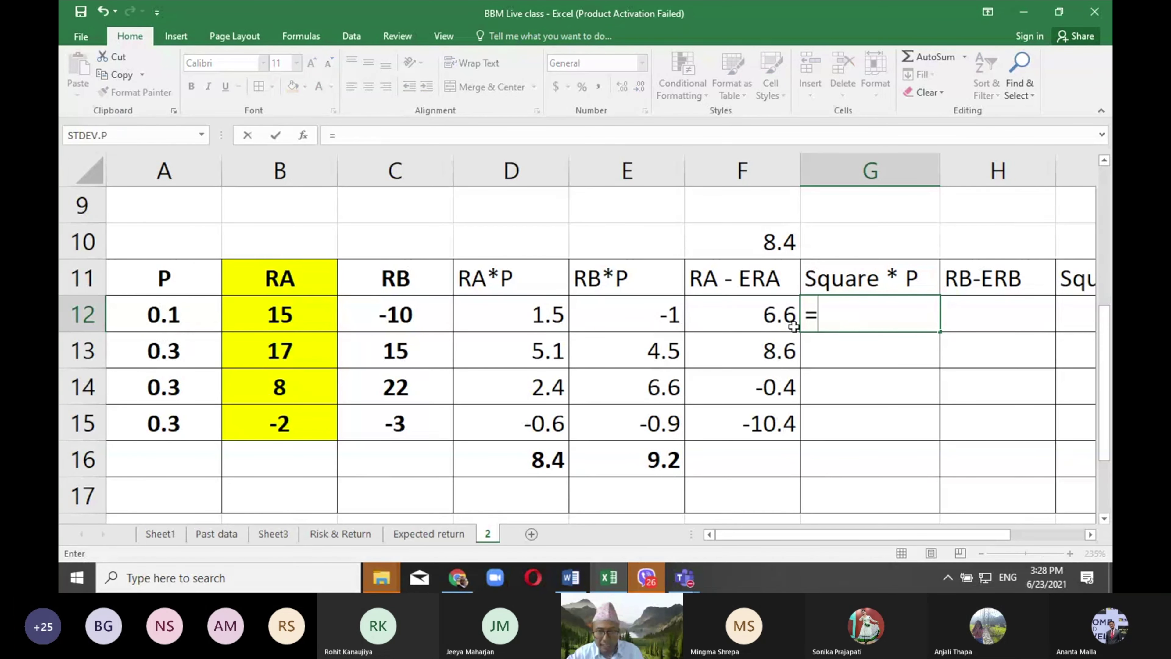
{"action": "left_click", "coordinate": [740, 317]}
{"action": "type", "text": "*"}
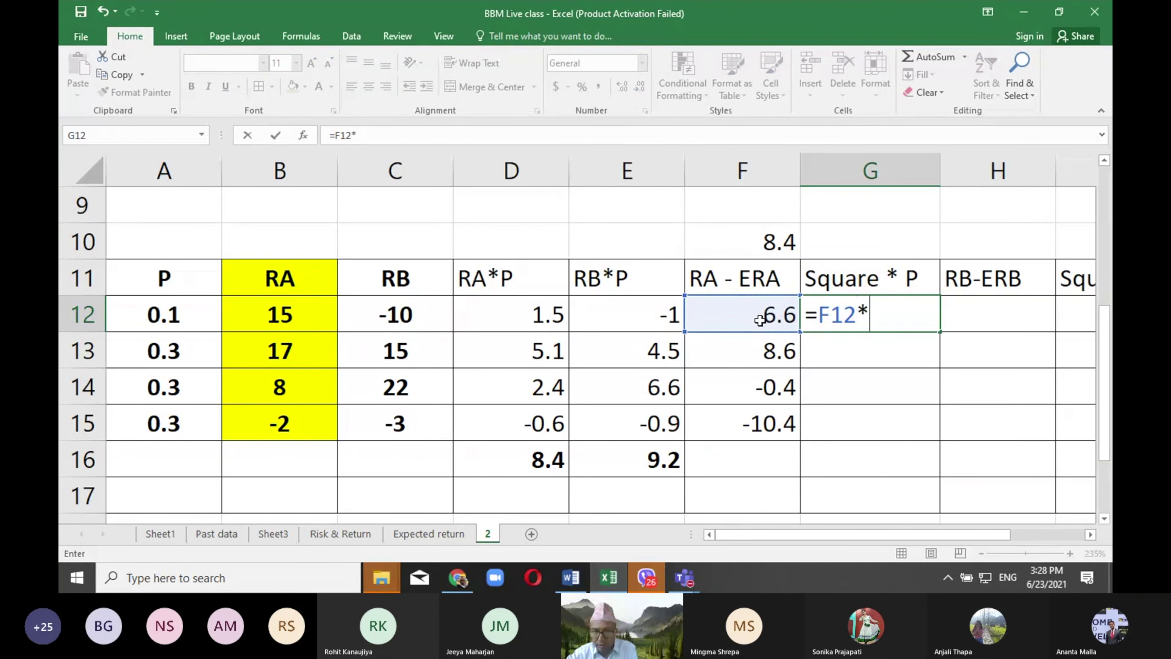
{"action": "left_click", "coordinate": [779, 306]}
{"action": "type", "text": "*"}
{"action": "left_click", "coordinate": [153, 327]}
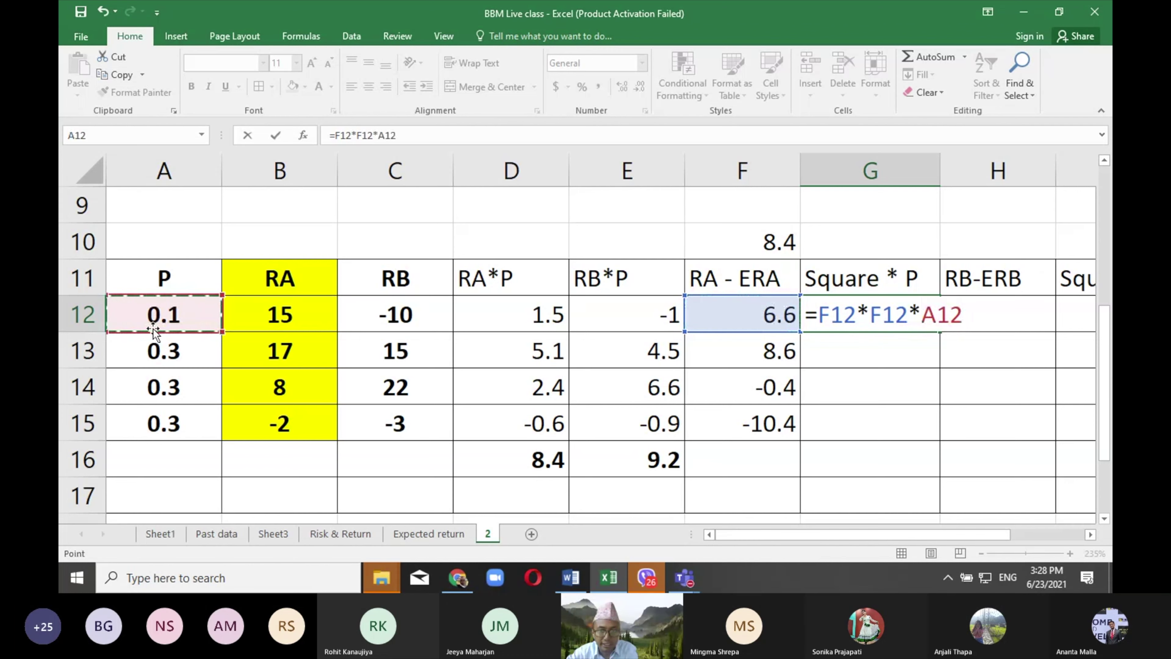
{"action": "key", "text": "Return"}
Step: Copy the Square * P formula down to G15 and total the column with AutoSum in G16
{"action": "left_click", "coordinate": [816, 328]}
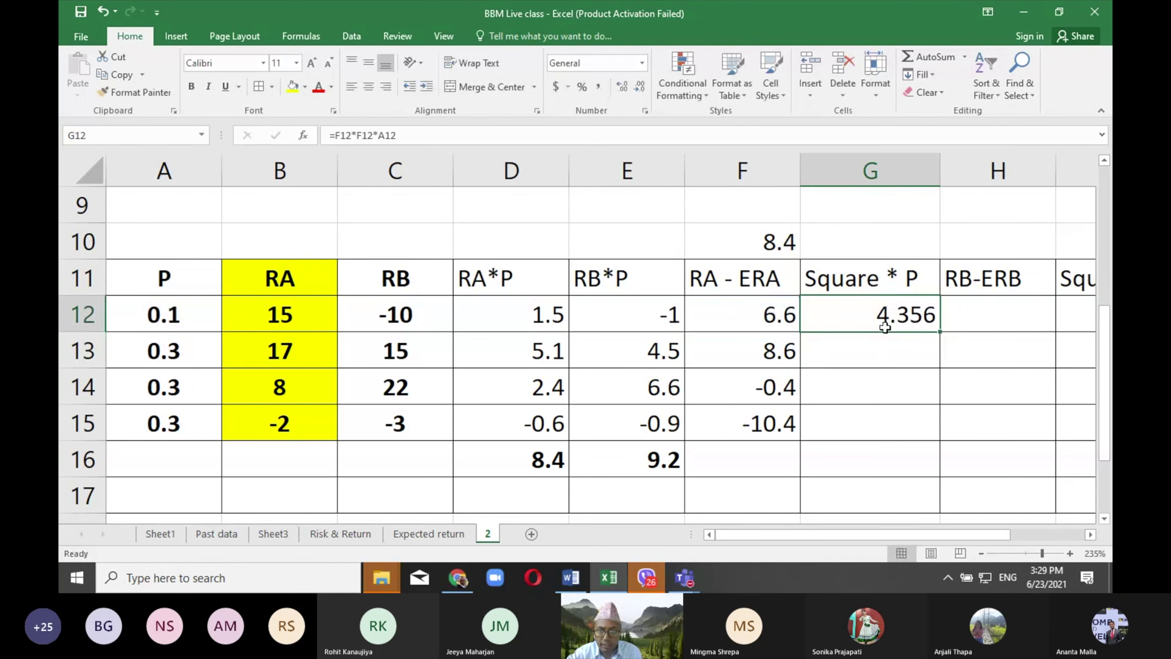
{"action": "left_click_drag", "start_coordinate": [939, 336], "coordinate": [936, 434]}
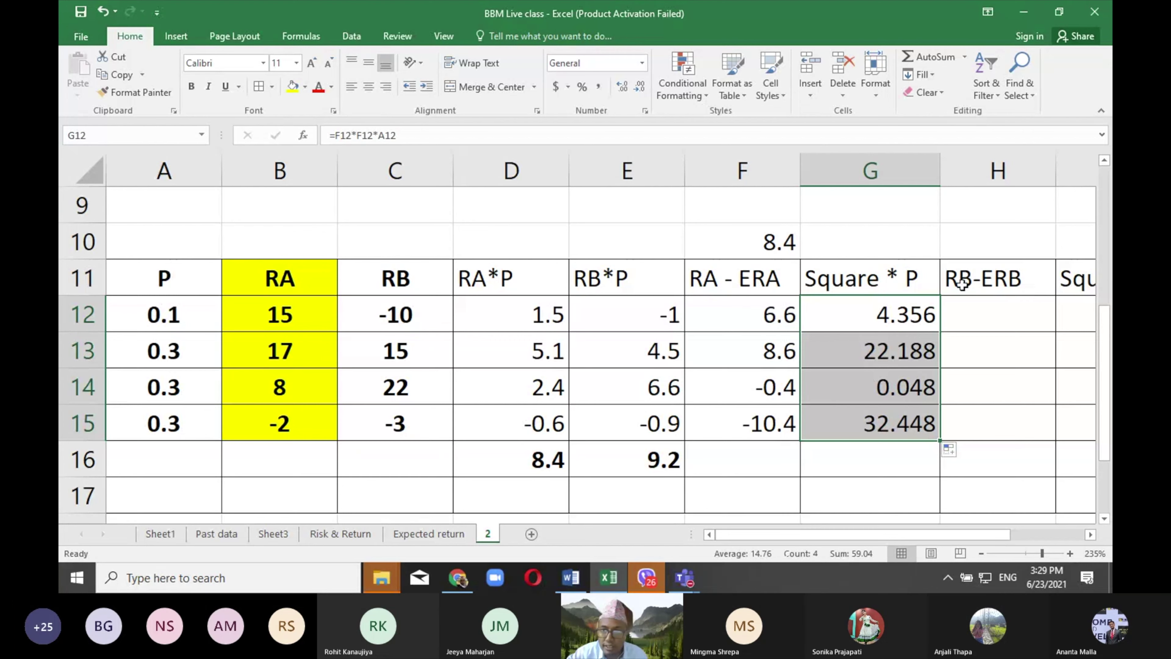
{"action": "left_click", "coordinate": [948, 54]}
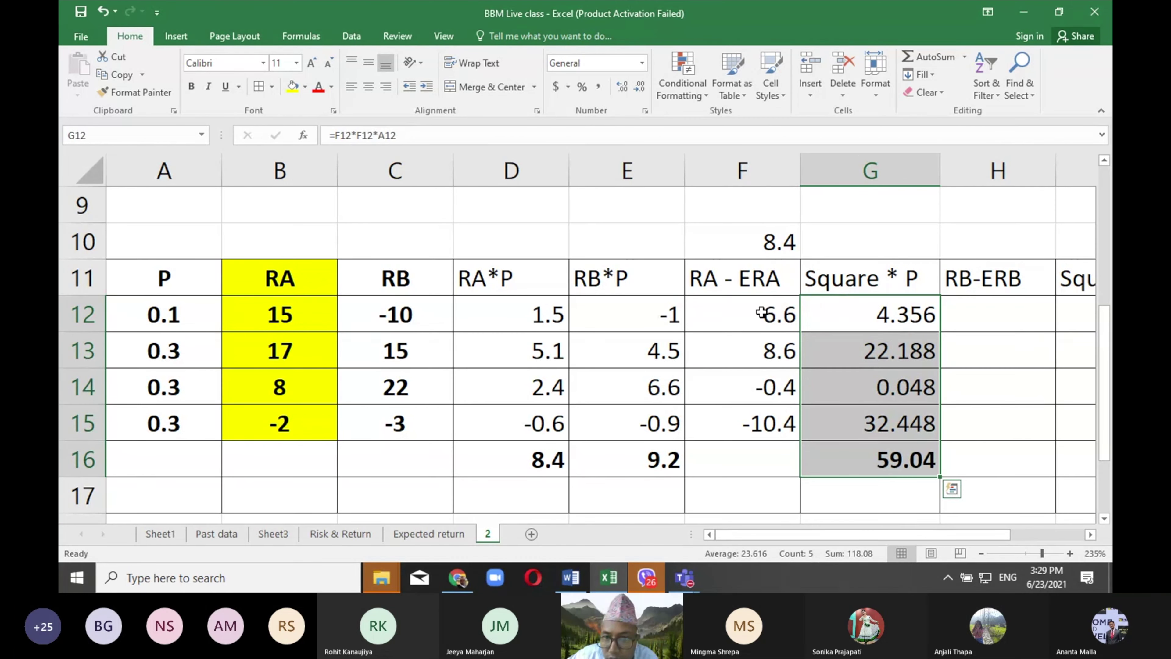
Step: Check the deviations and probabilities in rows 12 and 15 behind the Square * P values, and the total in G16
{"action": "left_click", "coordinate": [768, 306]}
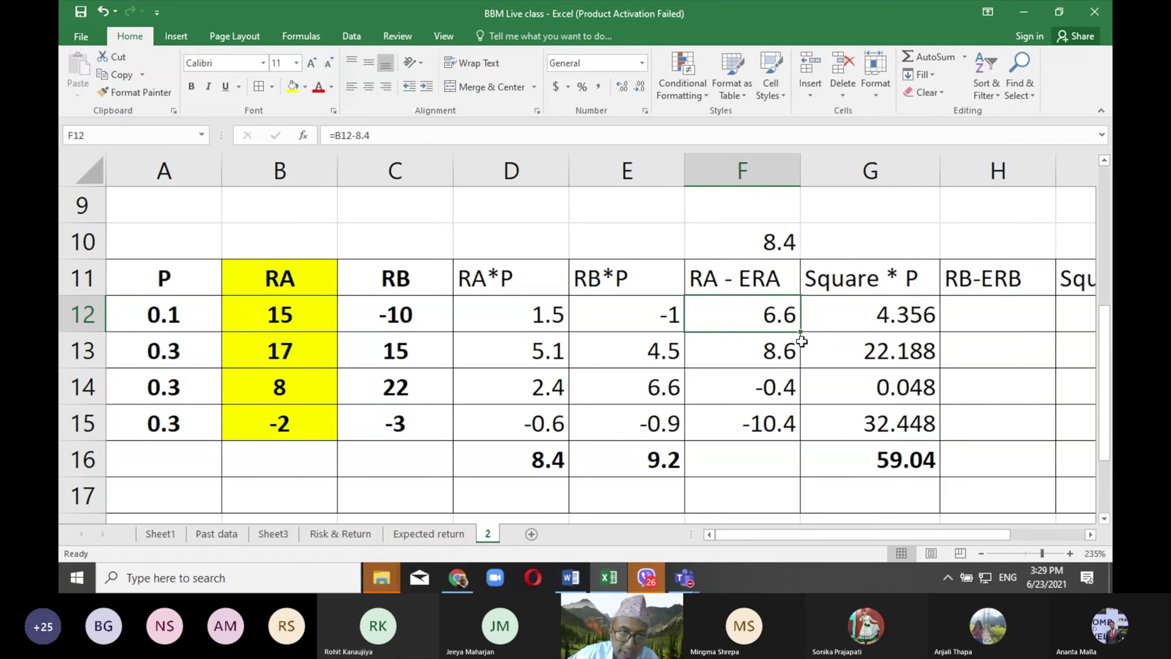
{"action": "left_click", "coordinate": [151, 317]}
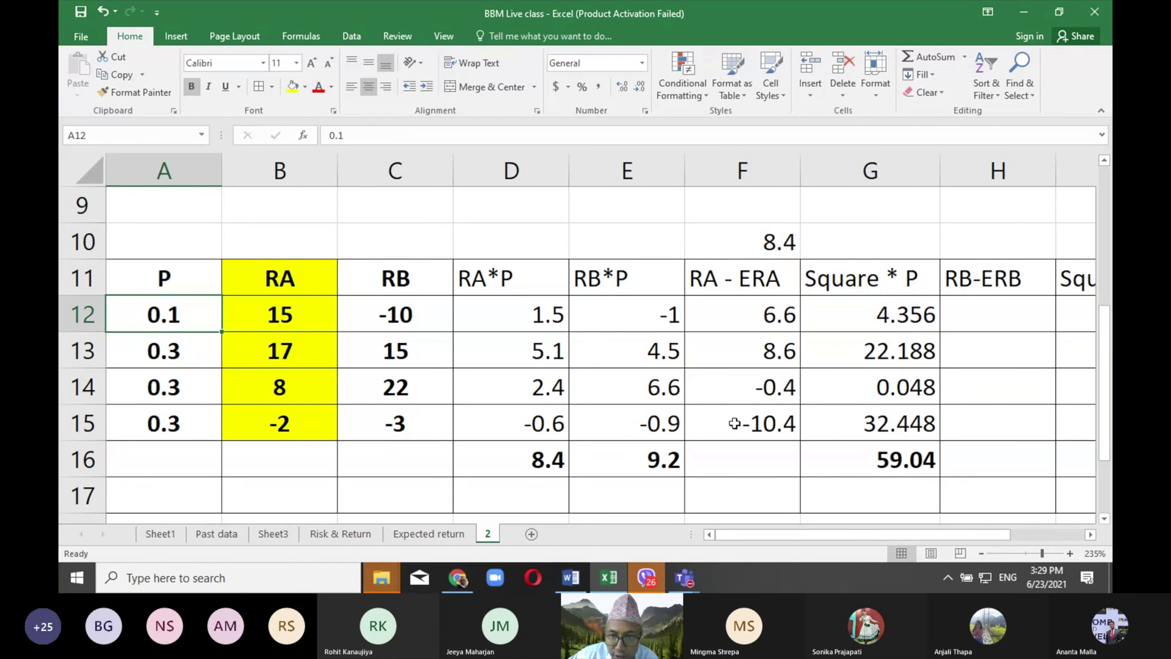
{"action": "left_click", "coordinate": [728, 433]}
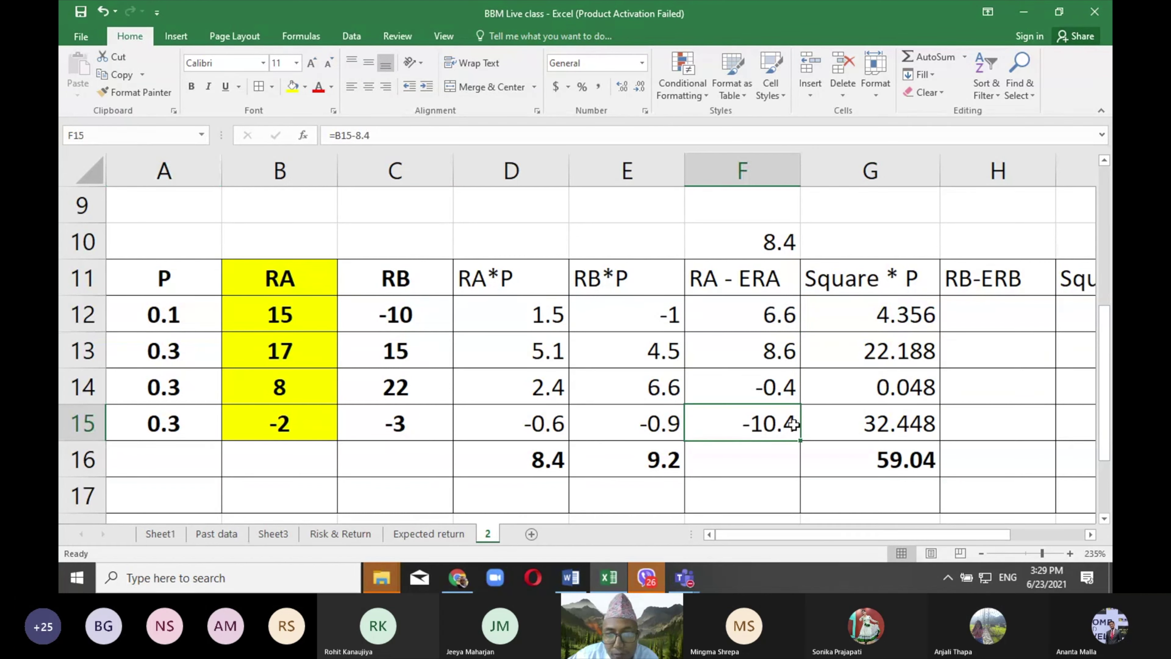
{"action": "left_click", "coordinate": [161, 423]}
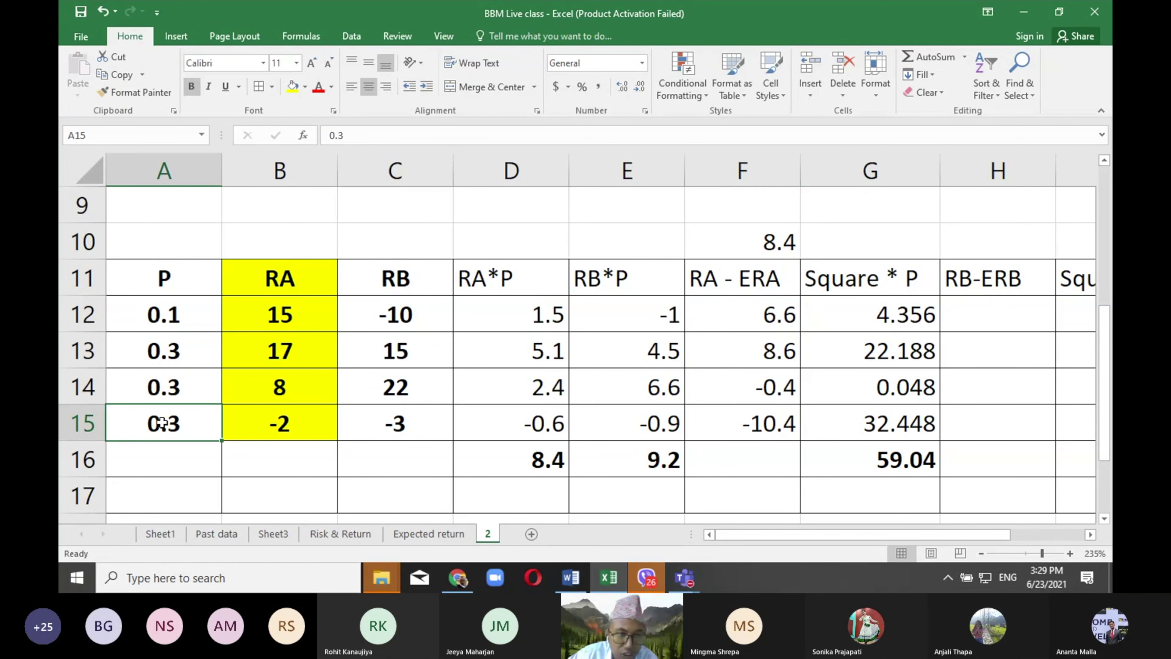
{"action": "left_click_drag", "start_coordinate": [858, 351], "coordinate": [874, 382]}
{"action": "left_click", "coordinate": [863, 454]}
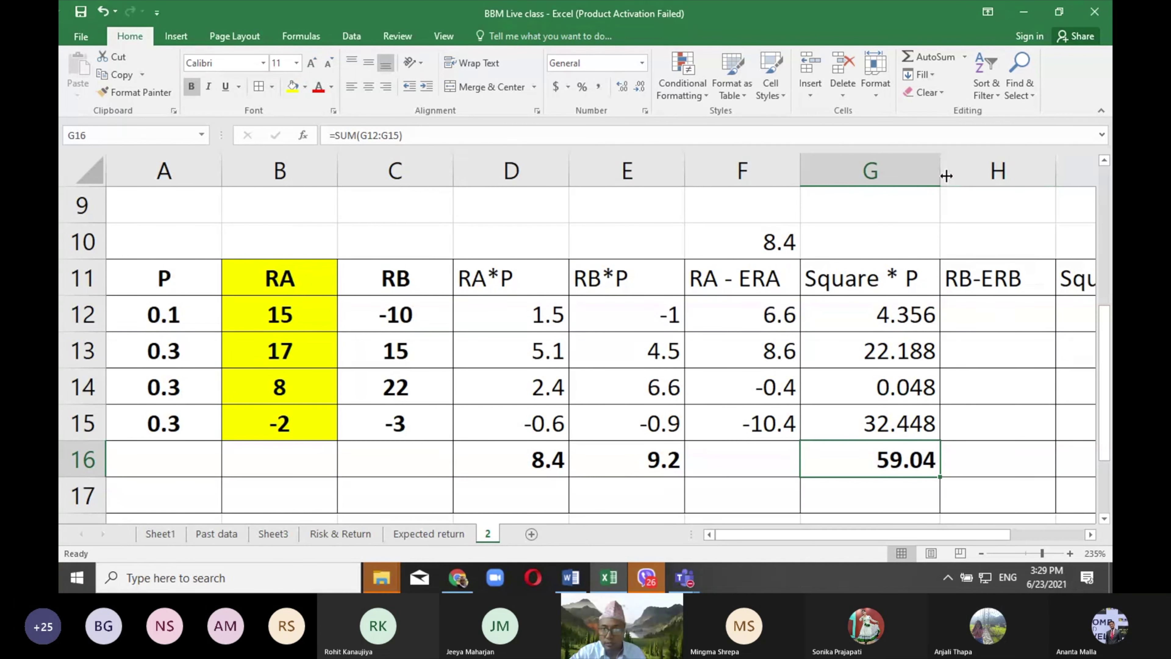
Step: Narrow columns A through E to fit their contents
{"action": "left_click_drag", "start_coordinate": [683, 174], "coordinate": [523, 174]}
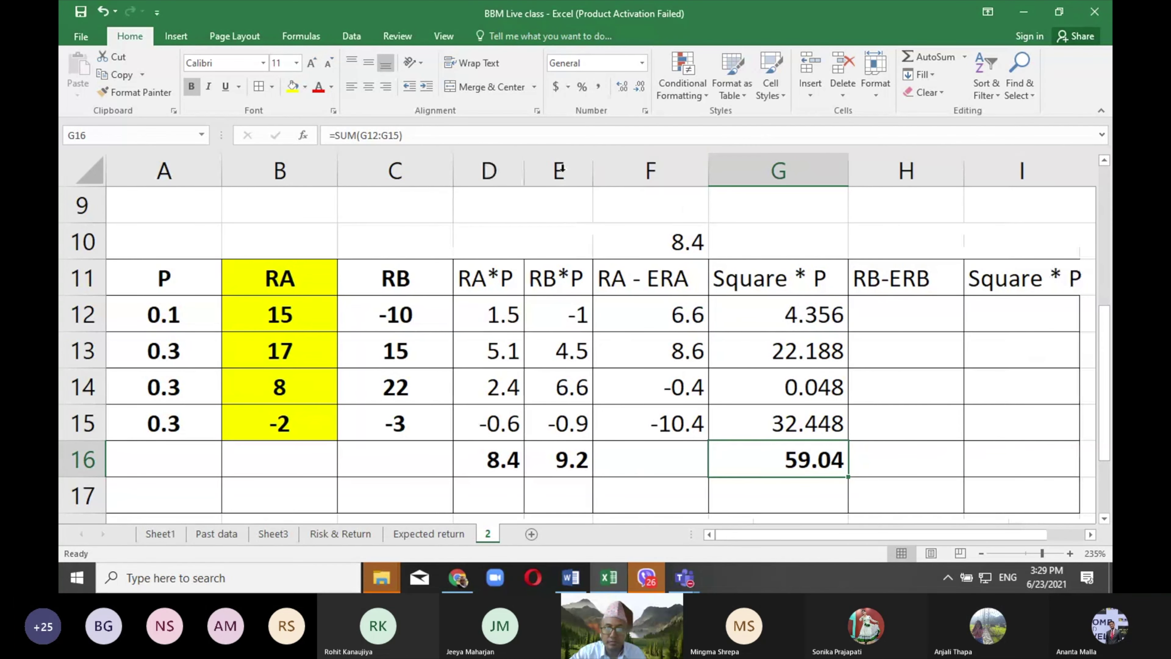
{"action": "double_click", "coordinate": [453, 174]}
{"action": "double_click", "coordinate": [337, 178]}
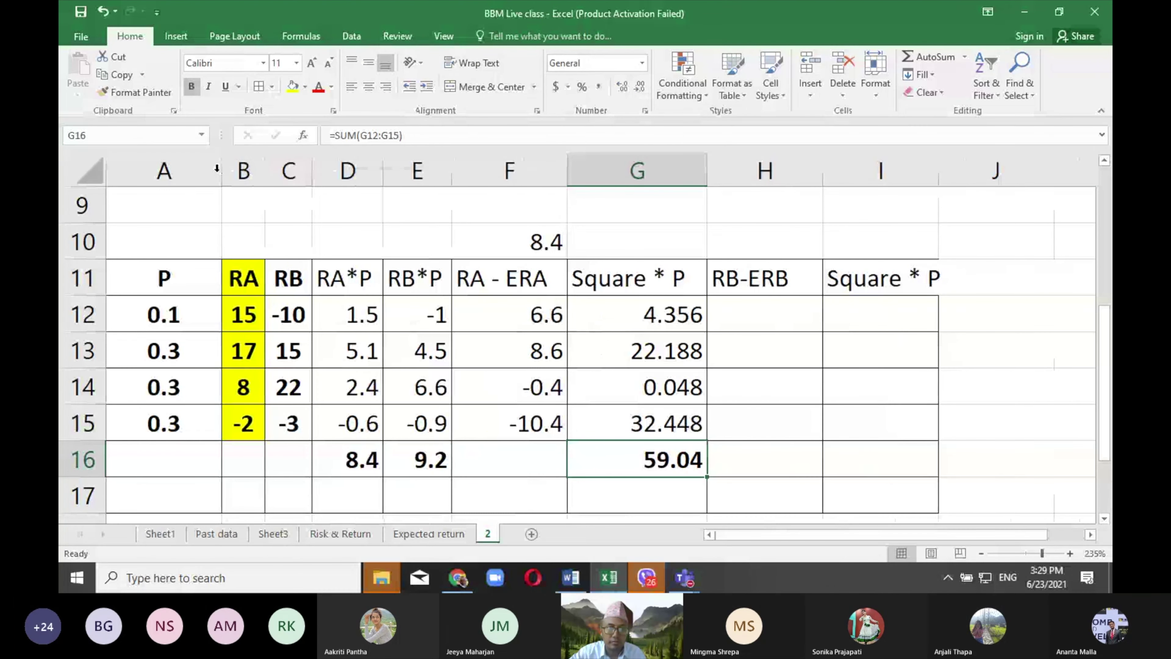
{"action": "double_click", "coordinate": [222, 171]}
Step: Enter the expected return of asset B, 9.2, in H10 above the RB-ERB heading
{"action": "left_click", "coordinate": [671, 324]}
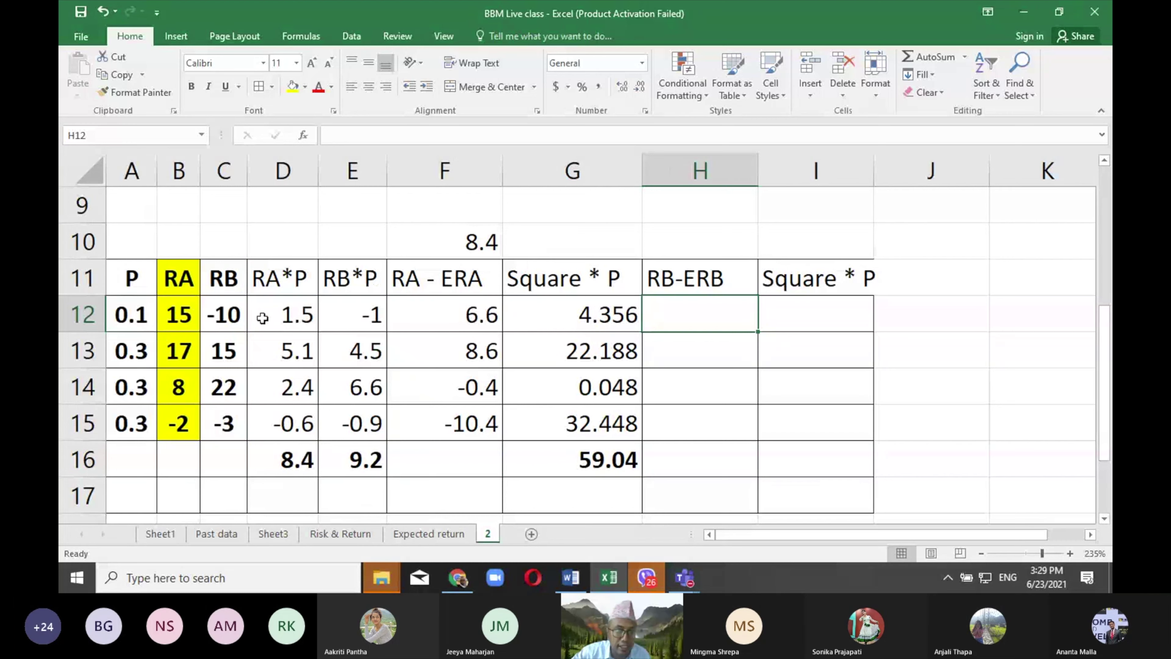
{"action": "left_click", "coordinate": [360, 462]}
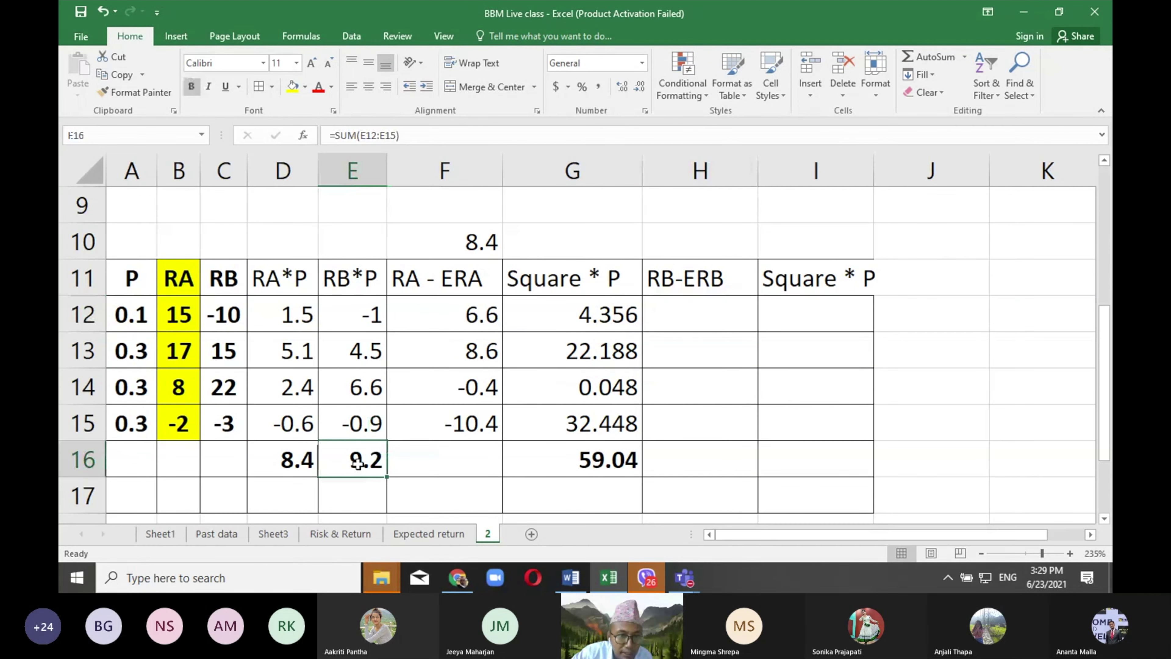
{"action": "left_click", "coordinate": [676, 242]}
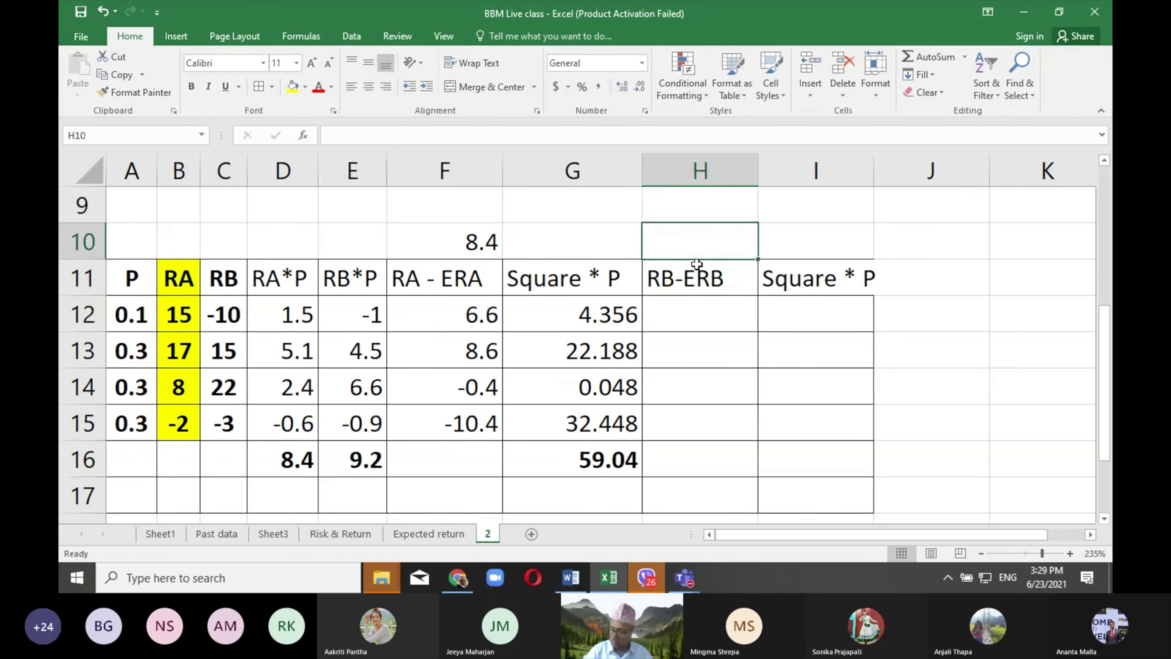
{"action": "type", "text": "9.2"}
{"action": "key", "text": "Return"}
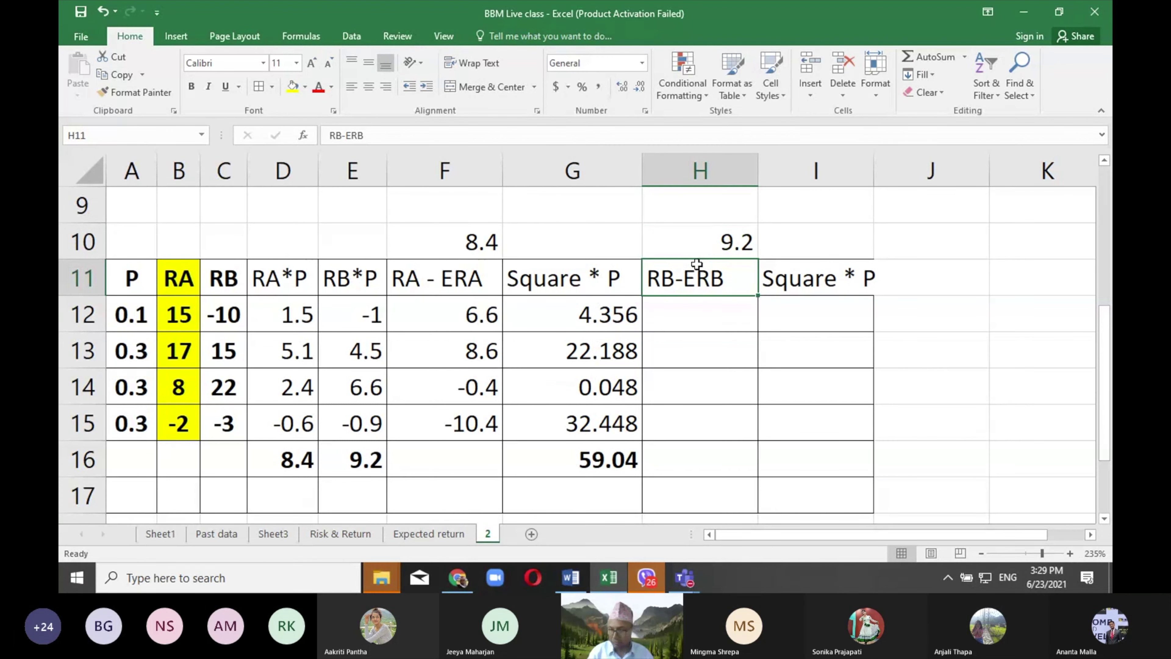
Step: Calculate RB-ERB in H12 with the formula =C12-9.2 and copy it down to H15
{"action": "key", "text": "Return"}
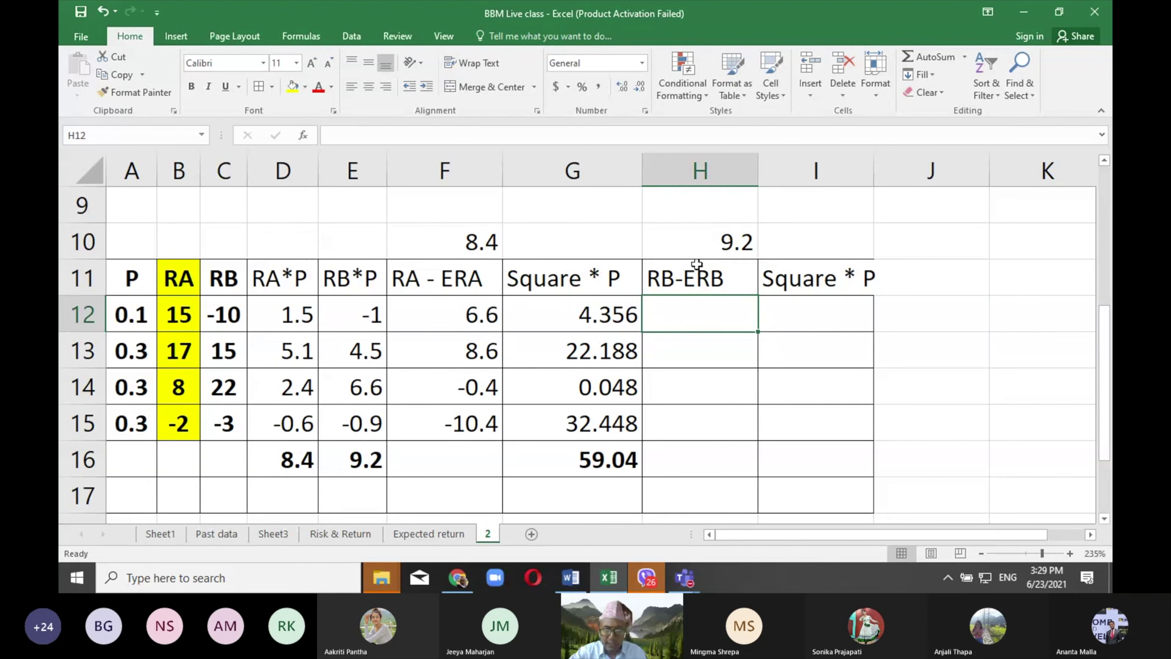
{"action": "type", "text": "=="}
{"action": "key", "text": "BackSpace"}
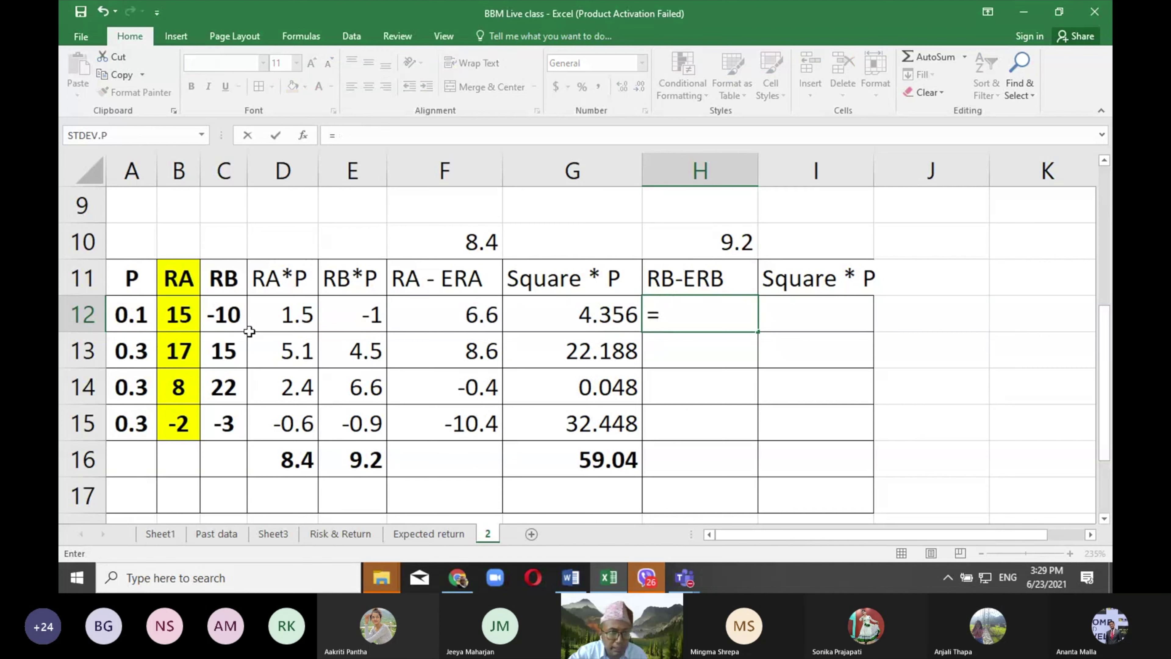
{"action": "left_click", "coordinate": [224, 312]}
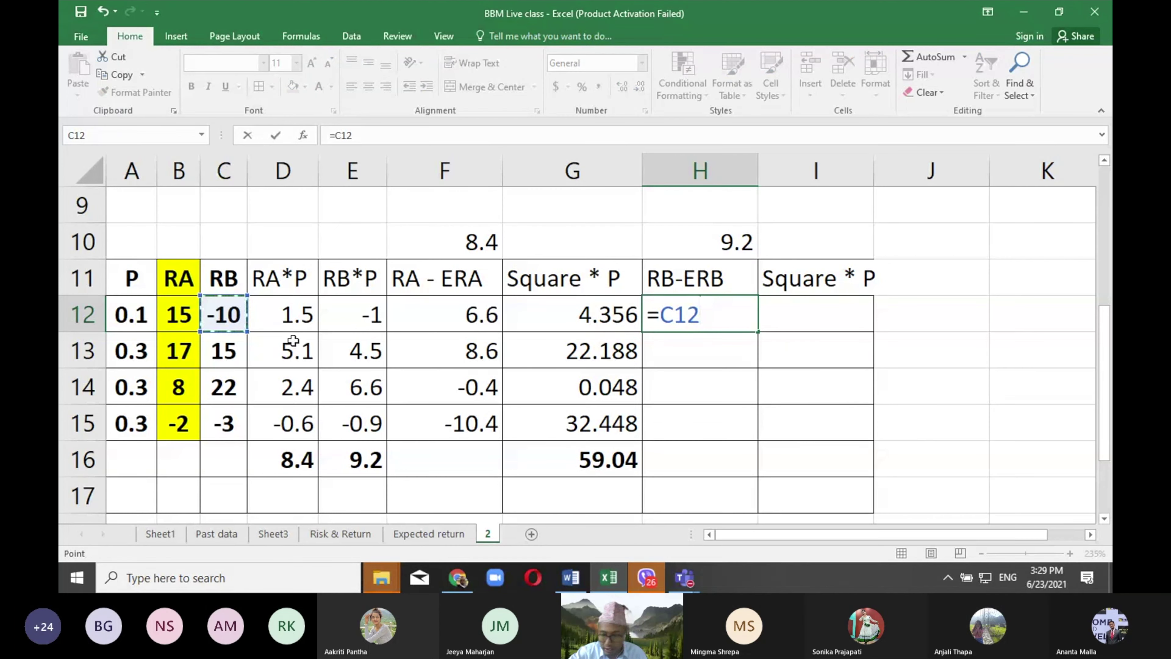
{"action": "type", "text": "-9"}
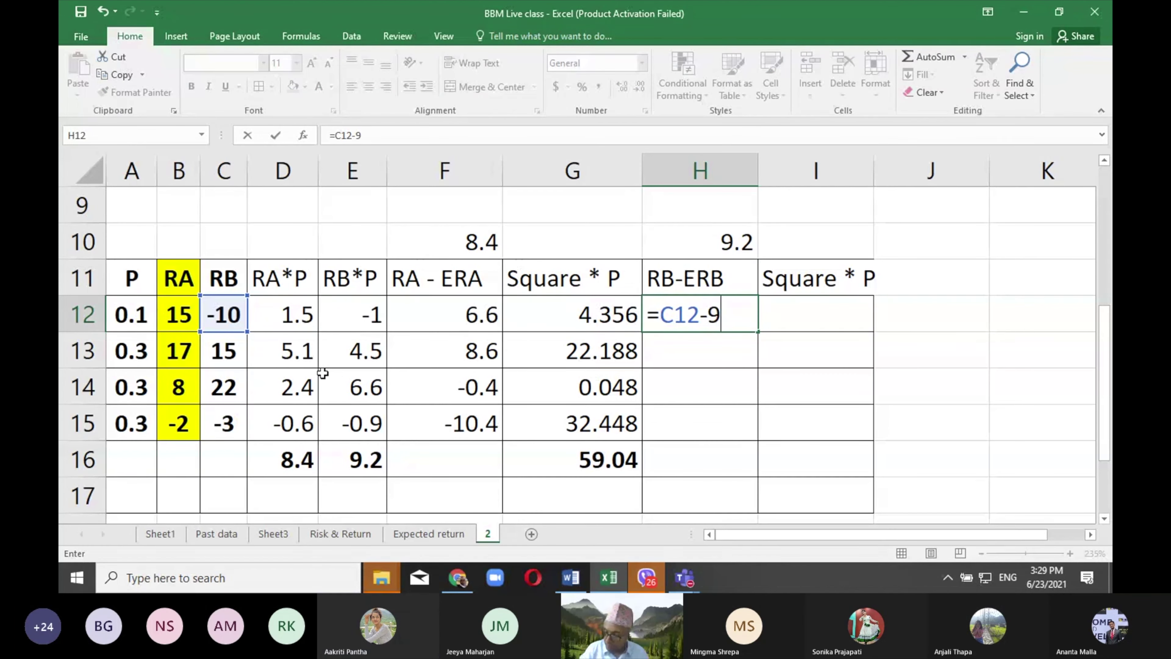
{"action": "type", "text": ".2"}
{"action": "key", "text": "Return"}
{"action": "left_click", "coordinate": [734, 313]}
{"action": "left_click_drag", "start_coordinate": [758, 331], "coordinate": [739, 439]}
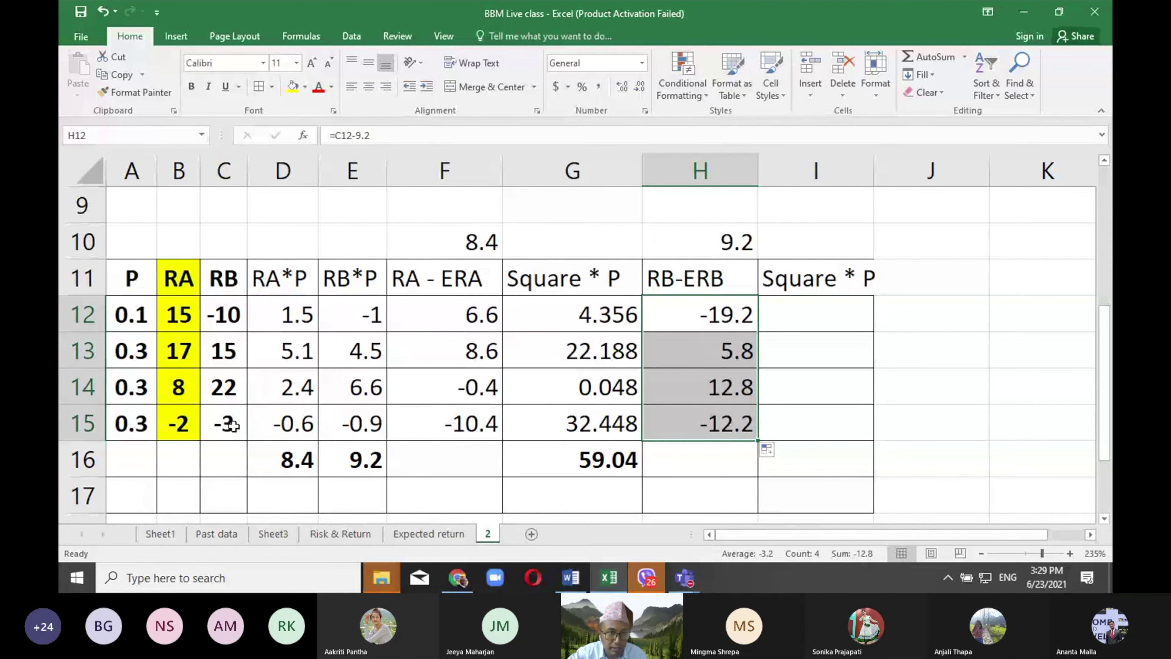
Step: Check the RB-ERB results against the RB values in C15 and C14 and the expected return in H10
{"action": "left_click", "coordinate": [224, 423]}
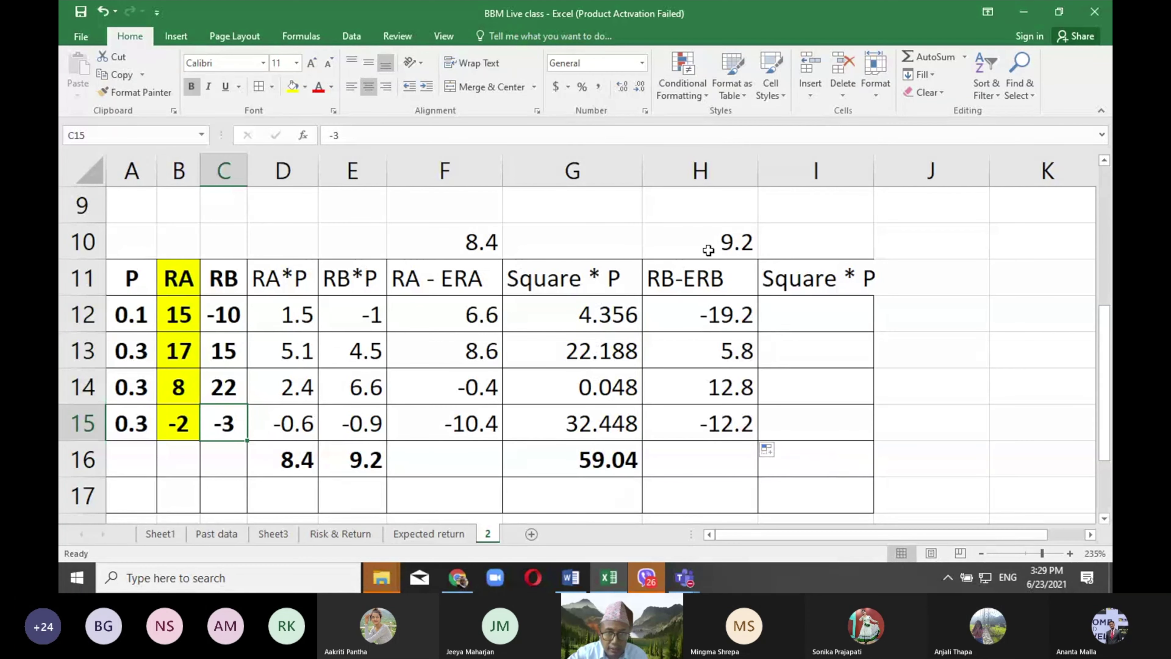
{"action": "left_click", "coordinate": [715, 241]}
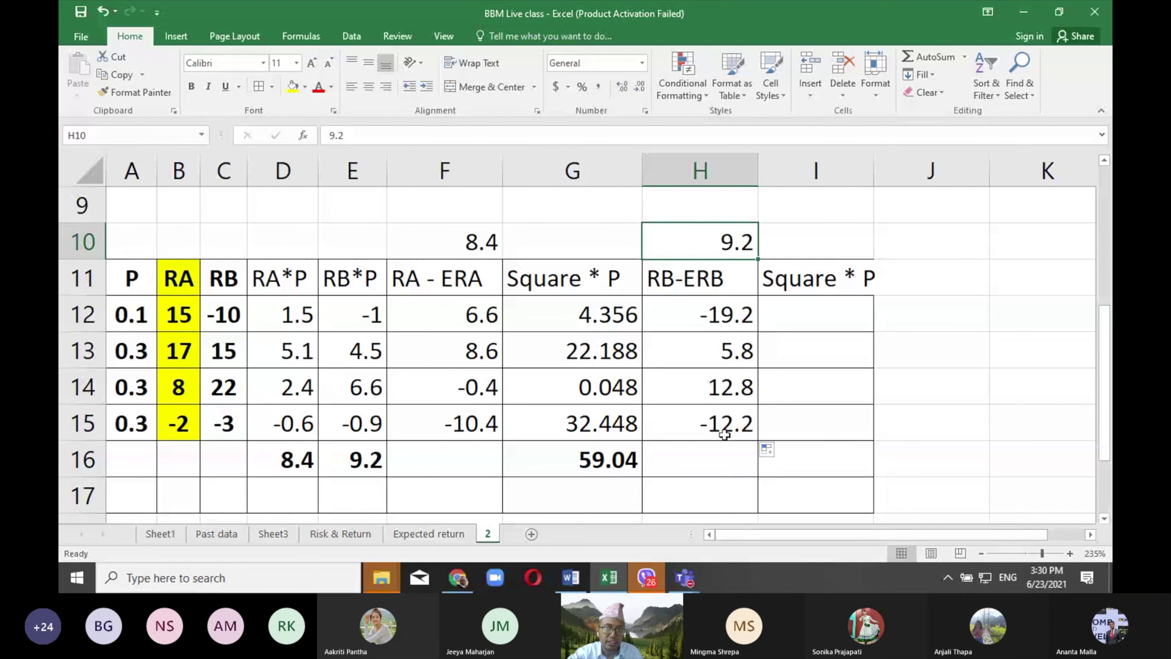
{"action": "left_click", "coordinate": [229, 388]}
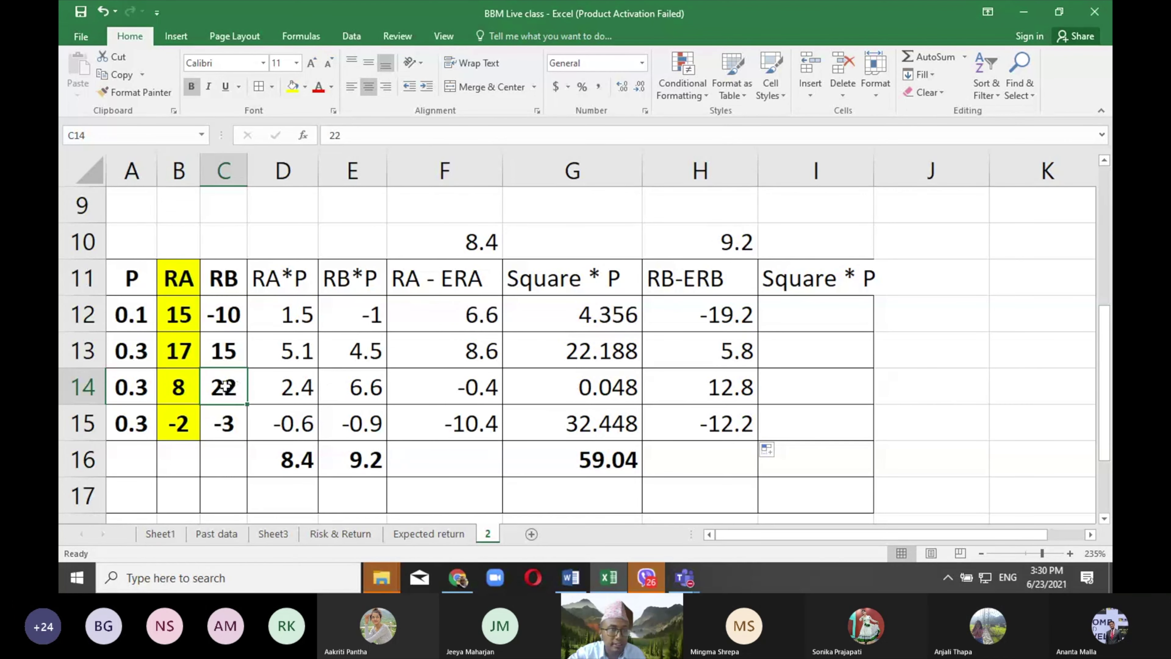
{"action": "left_click", "coordinate": [688, 249]}
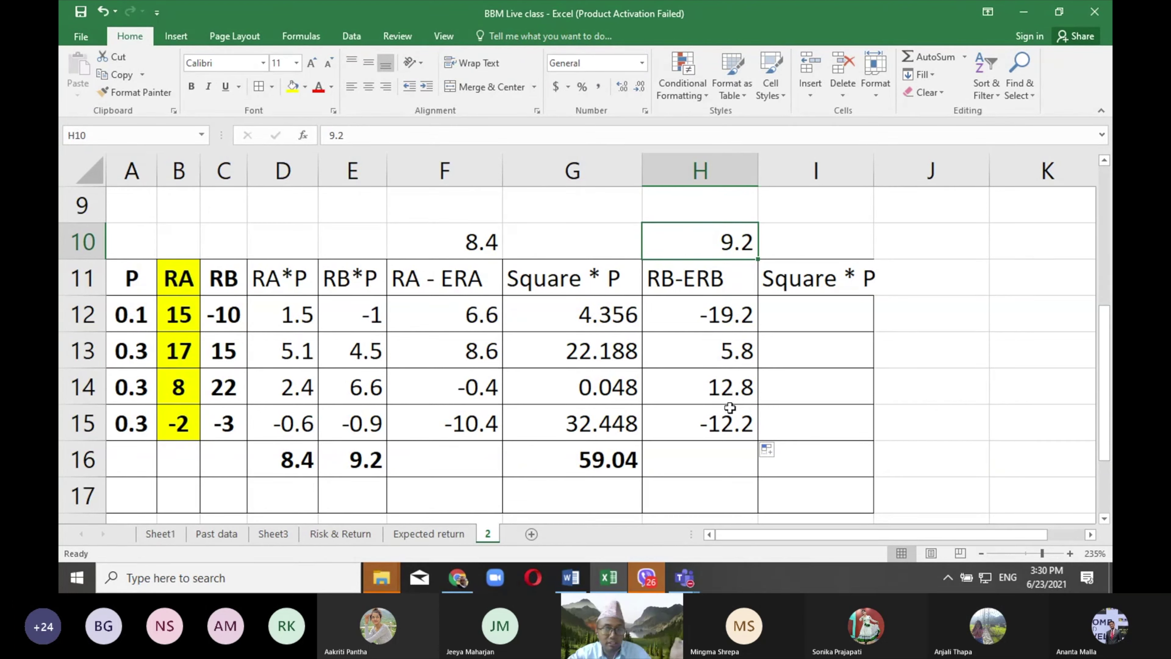
{"action": "left_click", "coordinate": [724, 456]}
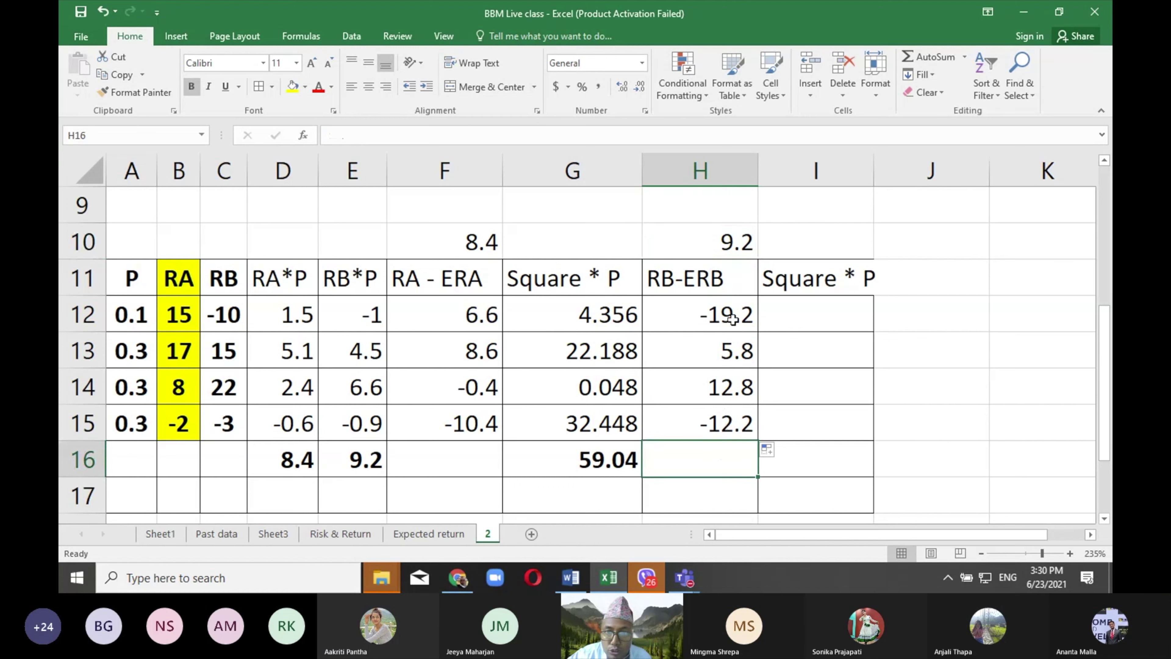
Step: Widen column I slightly to fit its heading, then label G10 as A and I10 as B above the Square * P columns
{"action": "left_click", "coordinate": [692, 313]}
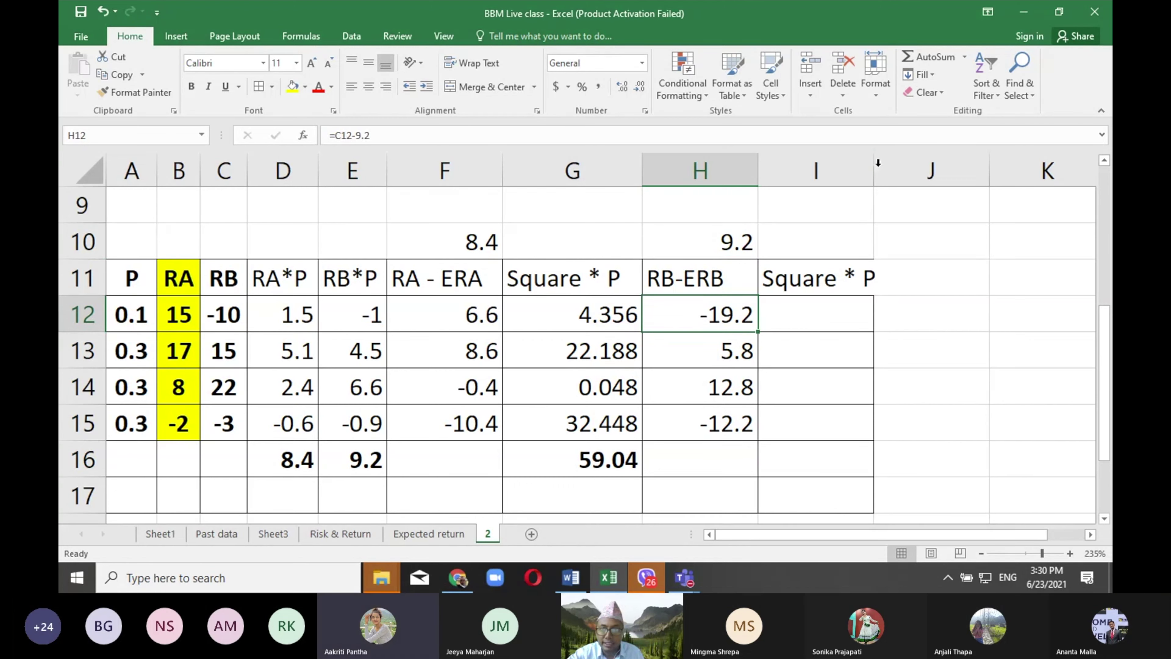
{"action": "left_click_drag", "start_coordinate": [874, 170], "coordinate": [886, 170]}
{"action": "left_click", "coordinate": [563, 252]}
{"action": "type", "text": "A"}
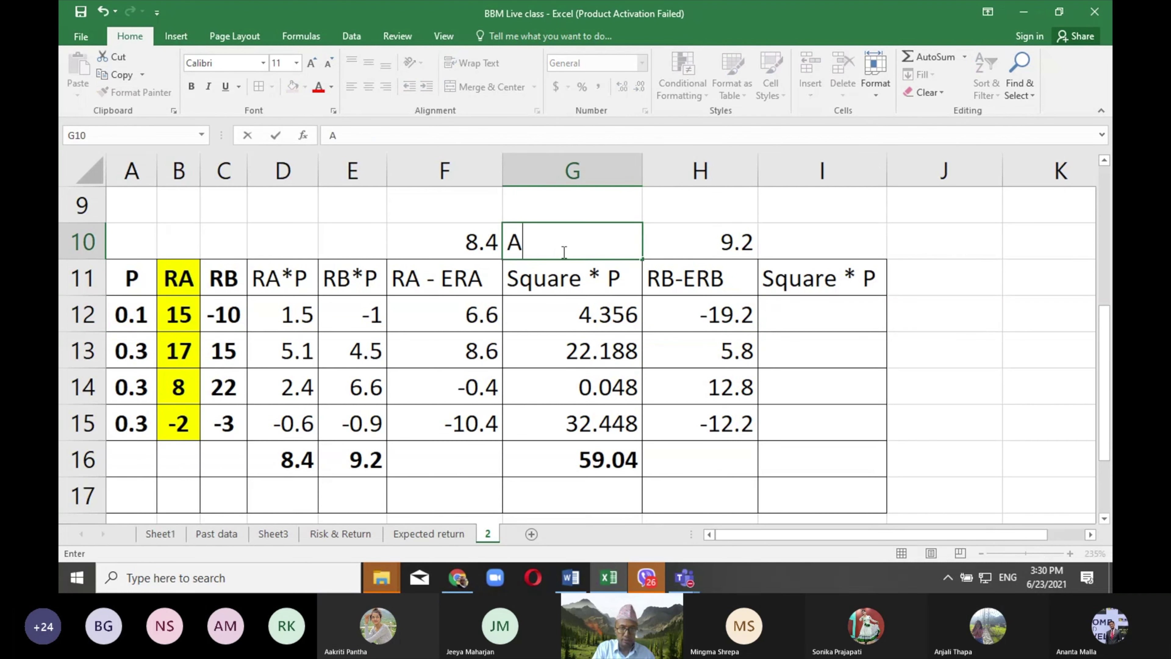
{"action": "key", "text": "Tab"}
{"action": "key", "text": "Tab"}
{"action": "key", "text": "Tab"}
{"action": "key", "text": "Left"}
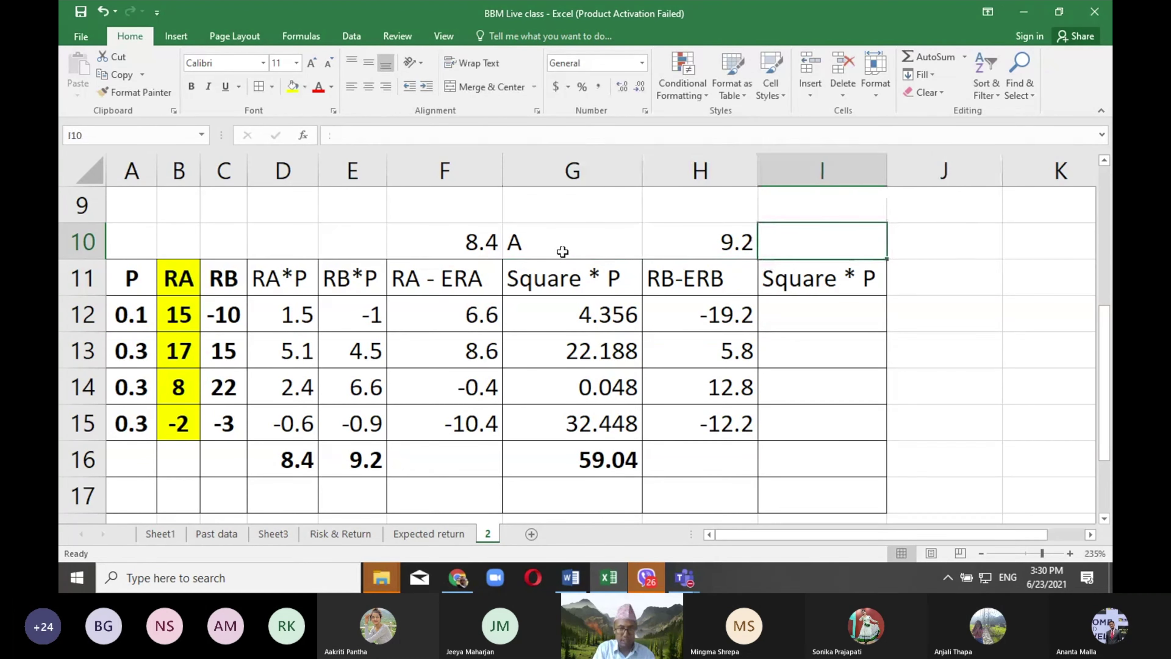
{"action": "type", "text": "B"}
Step: Calculate asset B's Square * P in I12 with the formula =H12*H12*A12 and copy it down to I15
{"action": "left_click", "coordinate": [832, 308]}
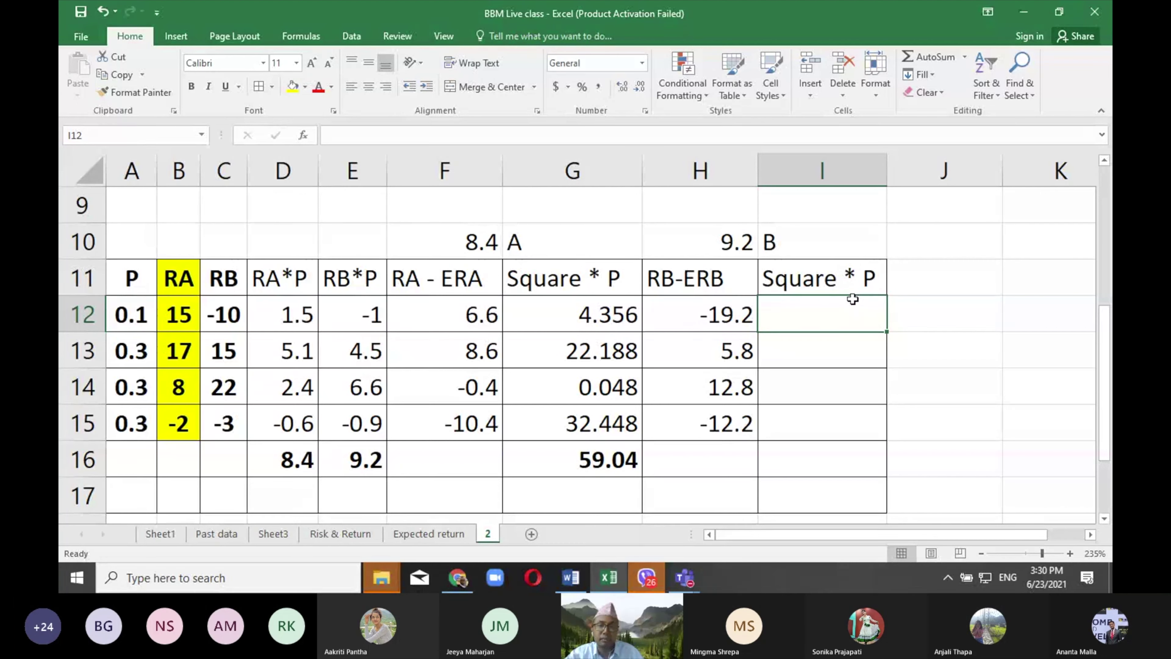
{"action": "type", "text": "="}
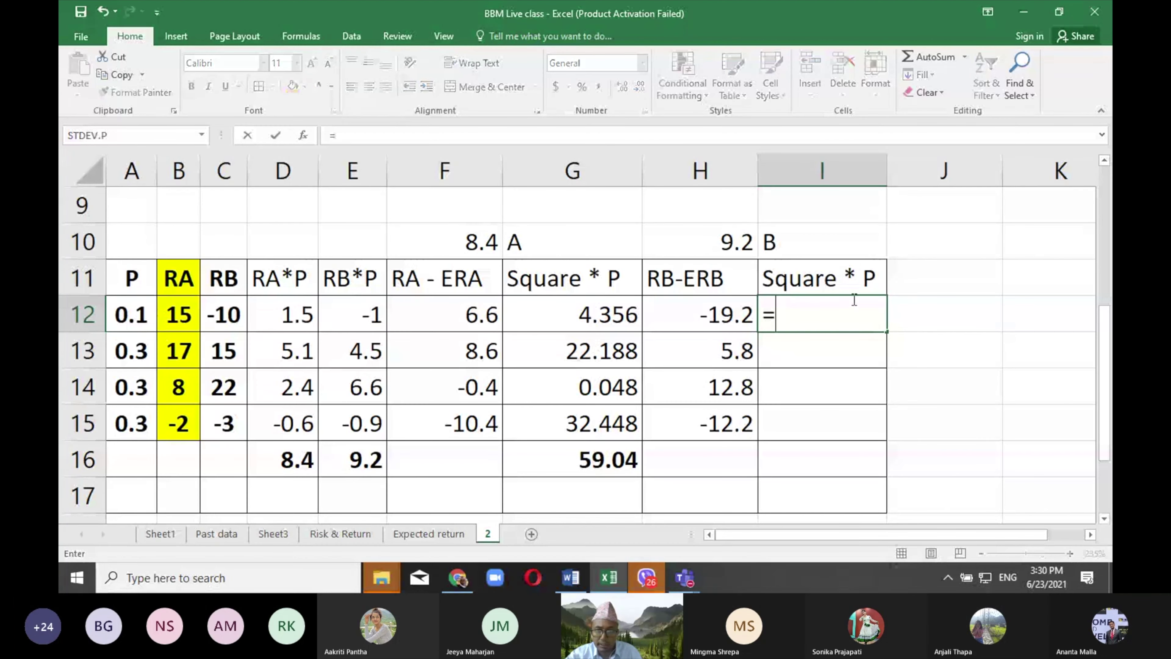
{"action": "left_click", "coordinate": [706, 316]}
{"action": "type", "text": "*"}
{"action": "left_click", "coordinate": [740, 323]}
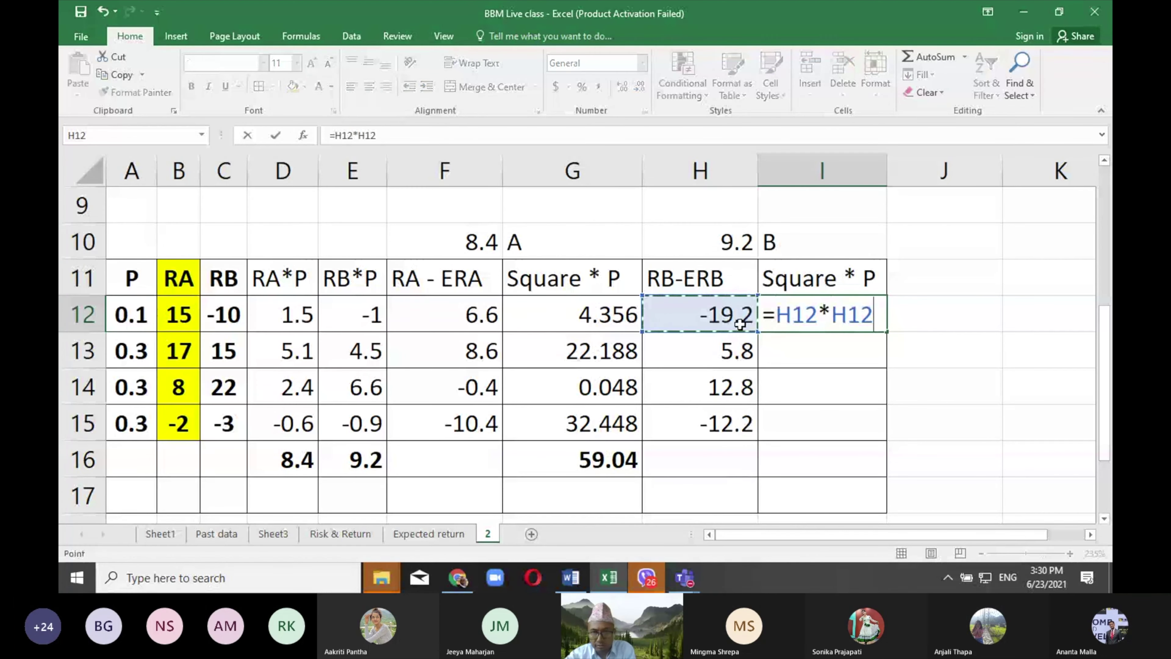
{"action": "type", "text": "*"}
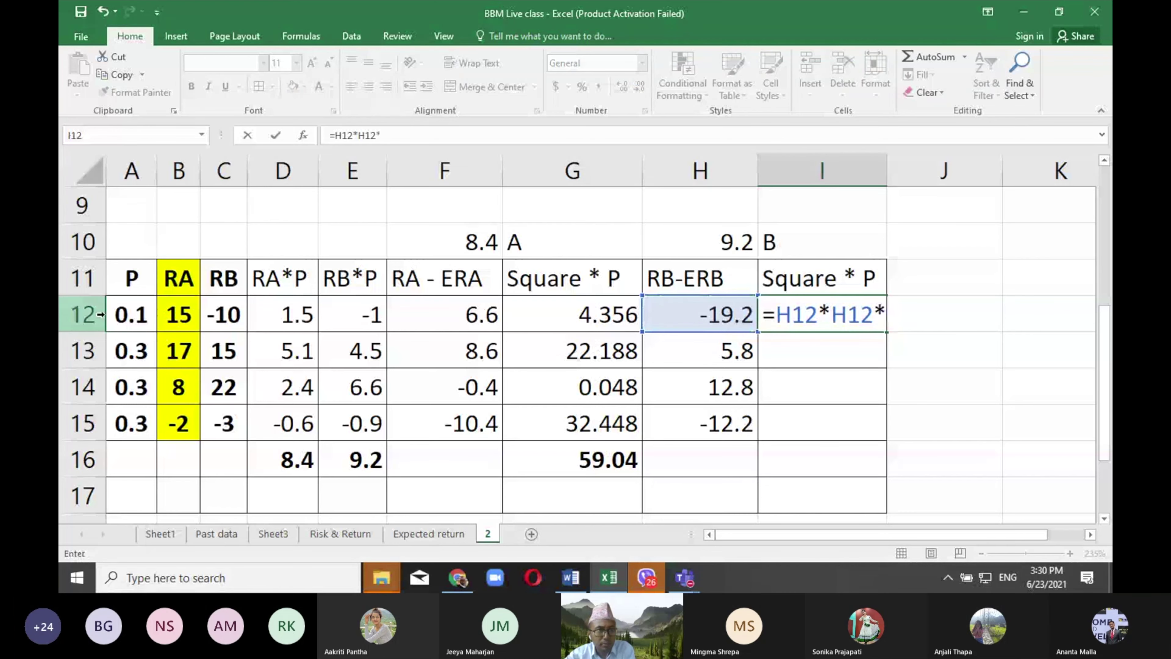
{"action": "left_click", "coordinate": [84, 315]}
{"action": "left_click", "coordinate": [122, 314]}
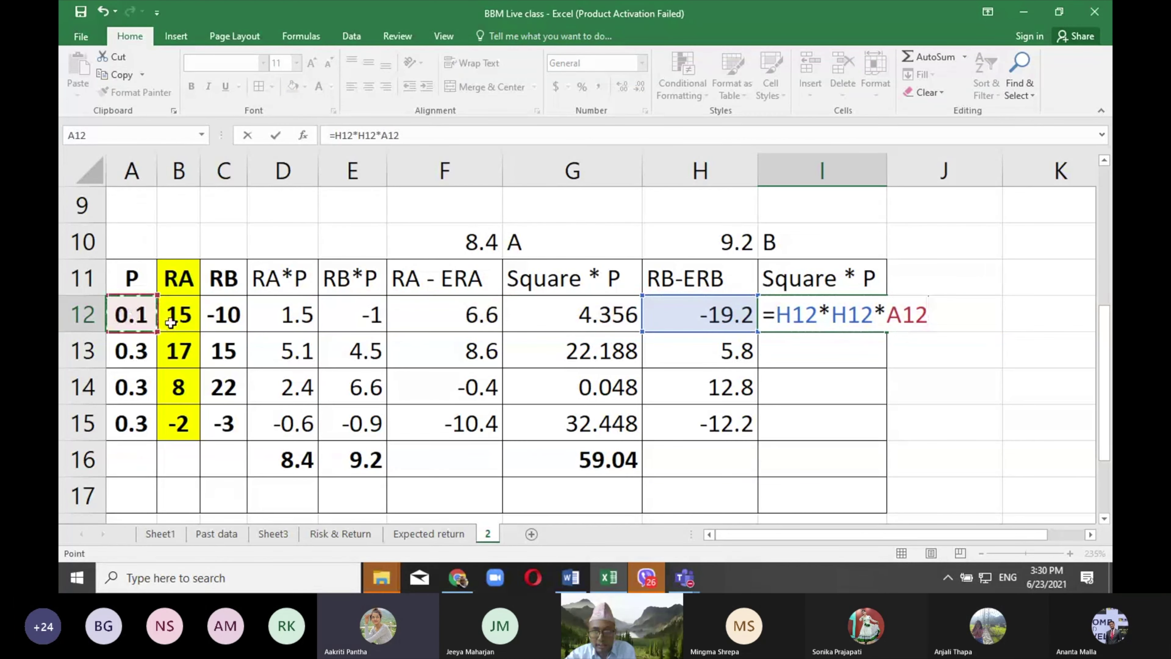
{"action": "key", "text": "Return"}
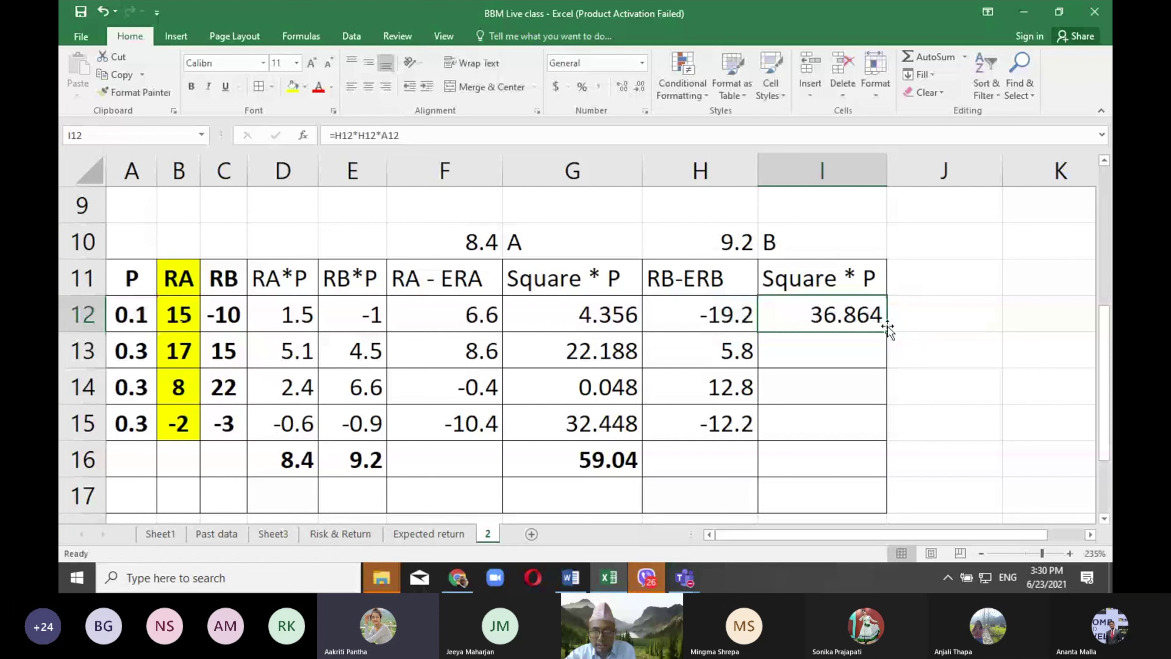
{"action": "left_click_drag", "start_coordinate": [889, 330], "coordinate": [878, 438]}
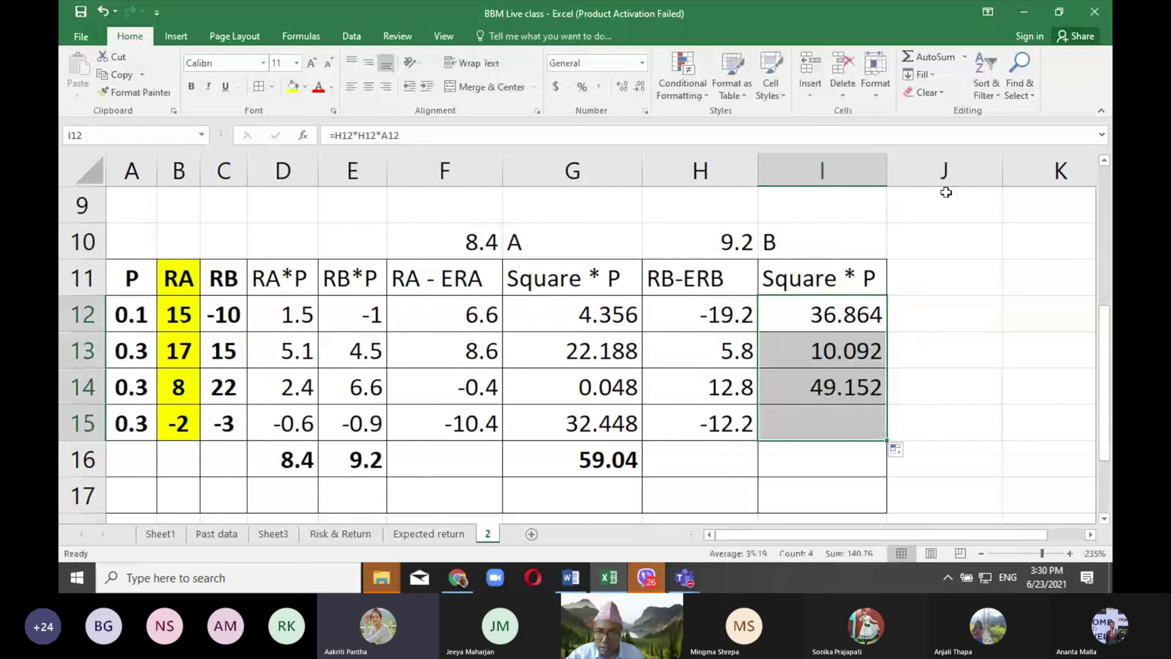
Step: Total I12:I15 with a sum in I16 and compare it with asset A's Square * P total in G16
{"action": "left_click", "coordinate": [928, 61]}
{"action": "left_click", "coordinate": [855, 471]}
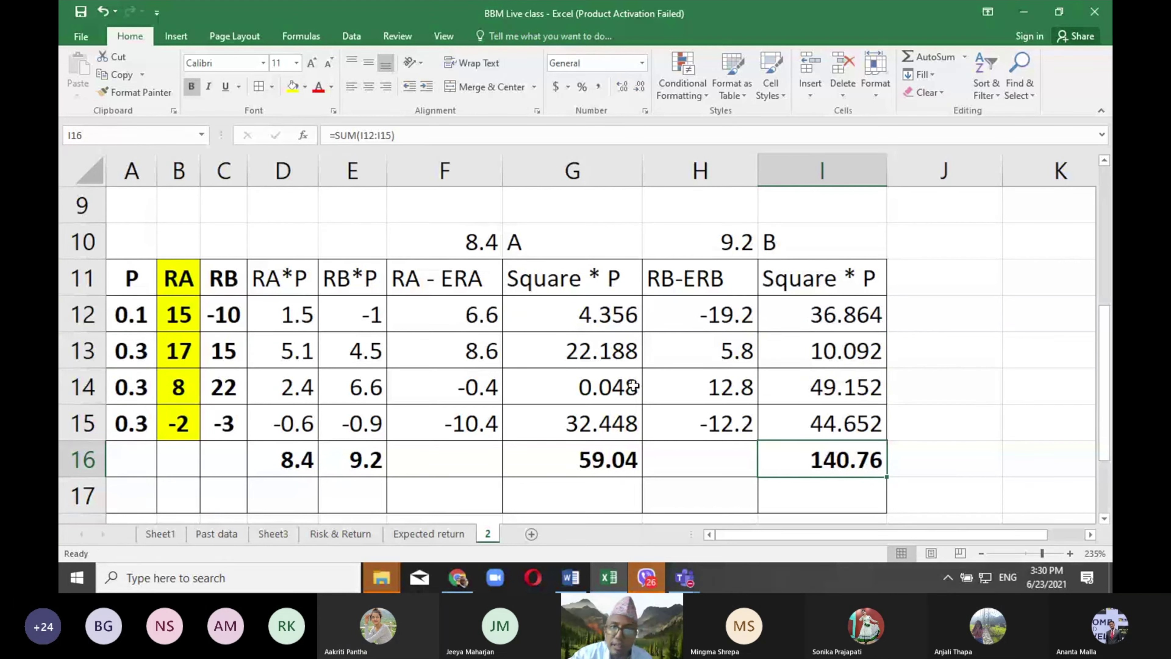
{"action": "left_click", "coordinate": [589, 466]}
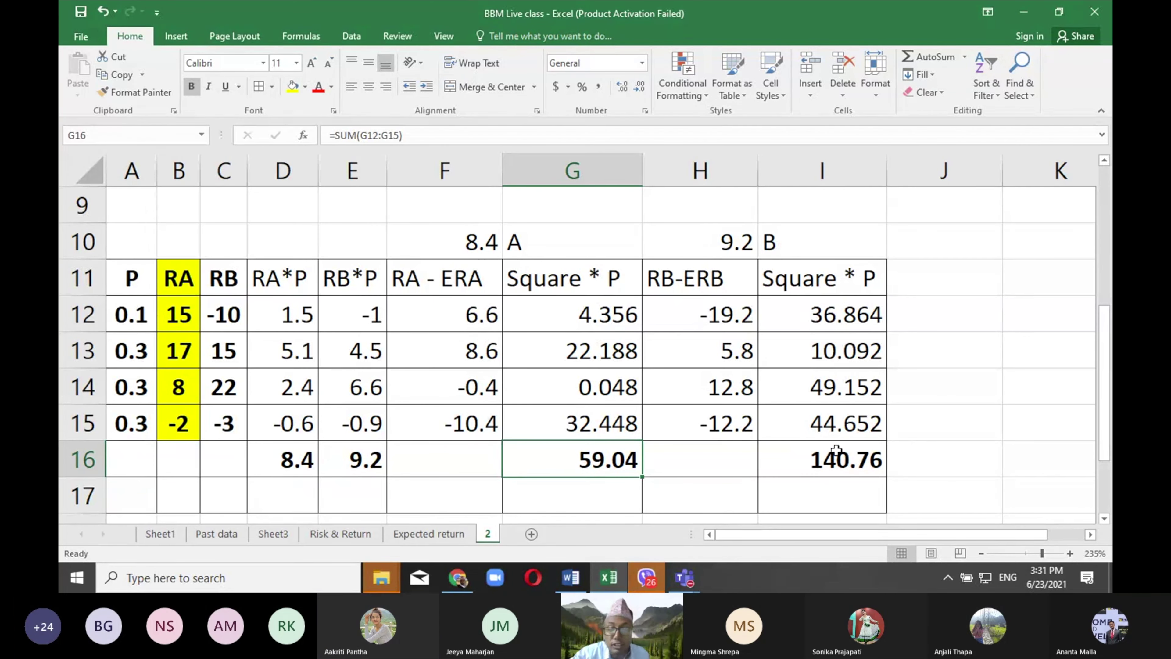
{"action": "scroll", "coordinate": [750, 385], "scroll_direction": "up", "scroll_amount": 3}
{"action": "scroll", "coordinate": [751, 388], "scroll_direction": "down", "scroll_amount": 3}
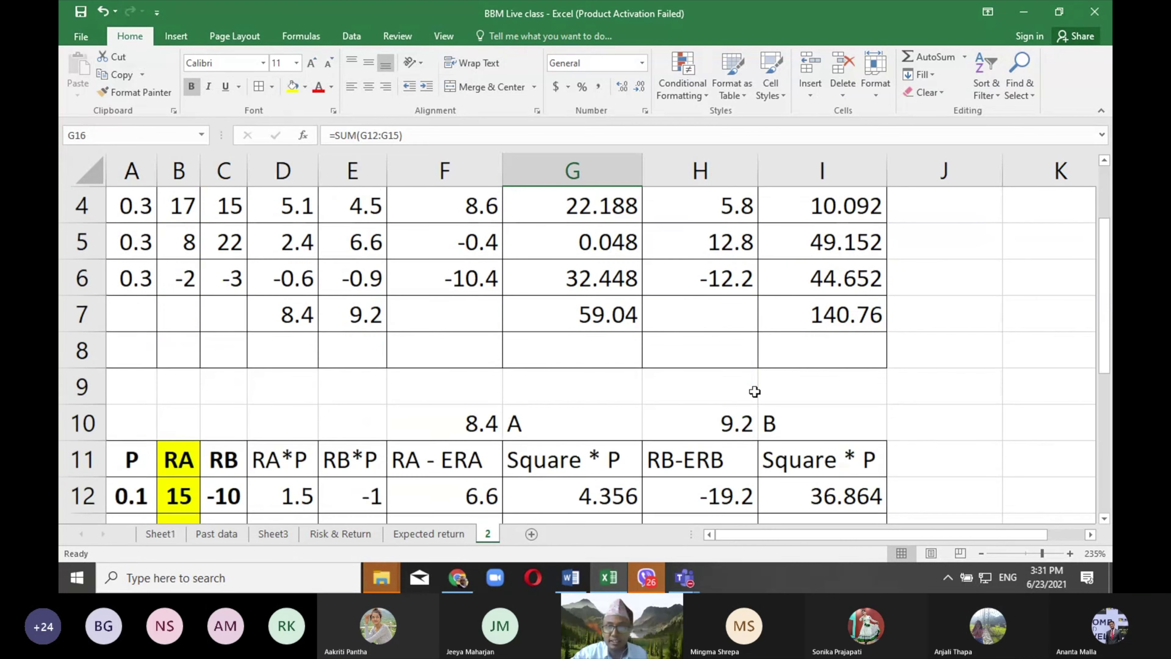
{"action": "left_click", "coordinate": [850, 415]}
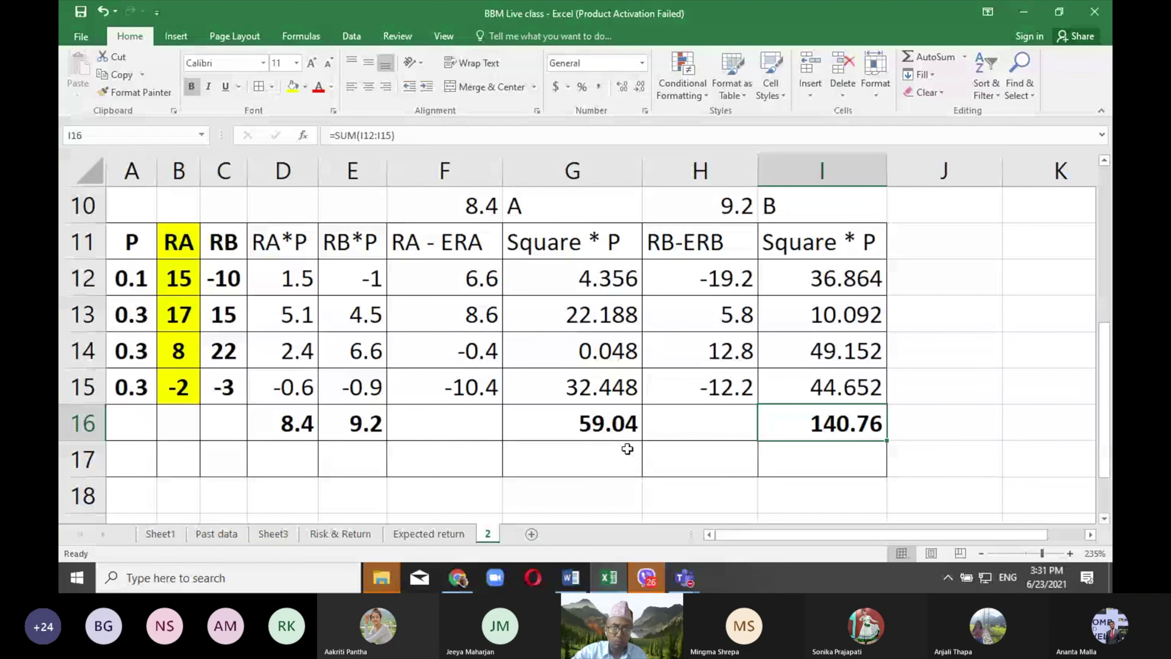
Step: Switch to the Word document, start part b) below the expected returns, and put a) before the Assets A expected return line
{"action": "key", "text": "alt+Tab"}
{"action": "scroll", "coordinate": [484, 461], "scroll_direction": "down", "scroll_amount": 10}
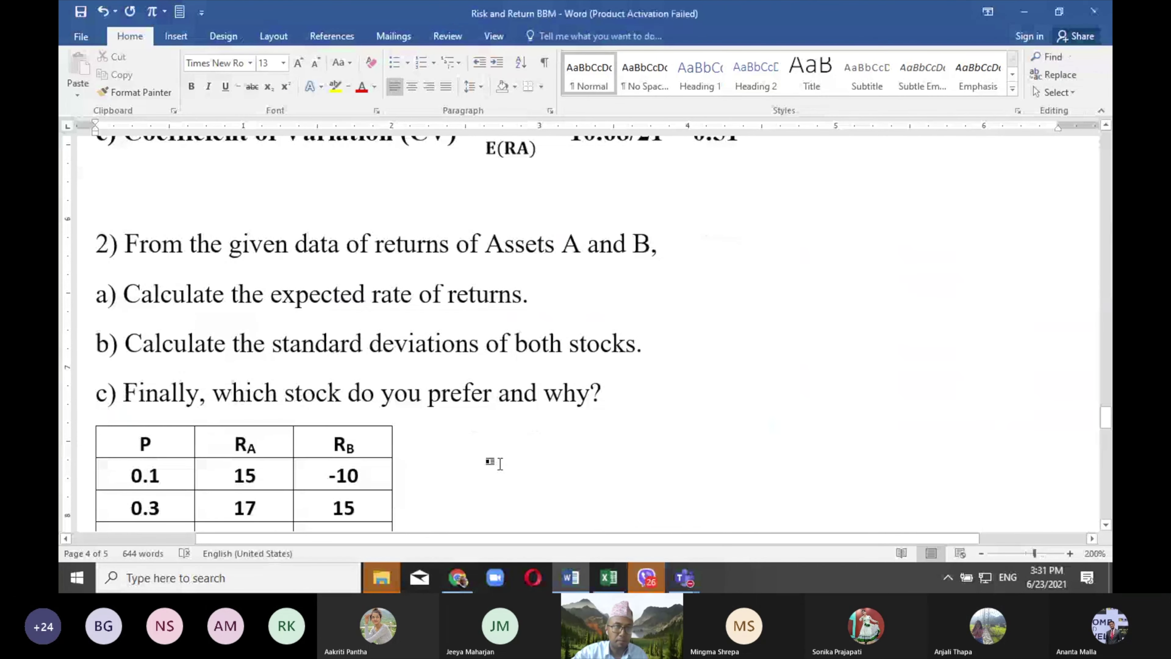
{"action": "scroll", "coordinate": [508, 447], "scroll_direction": "down", "scroll_amount": 2}
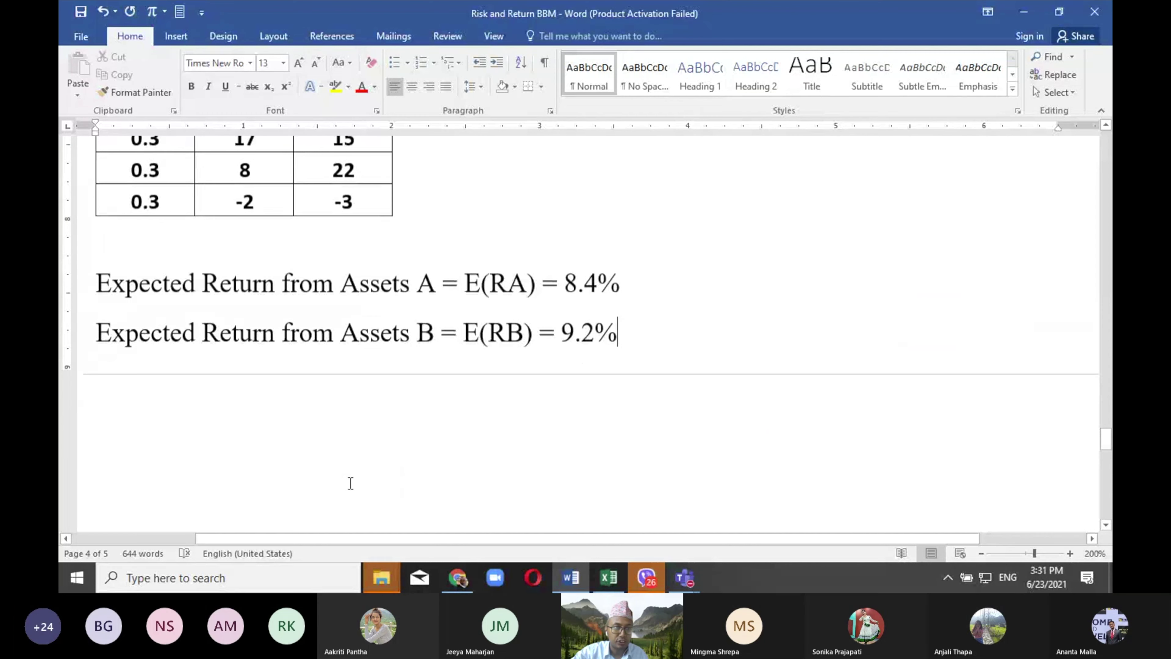
{"action": "left_click", "coordinate": [185, 393]}
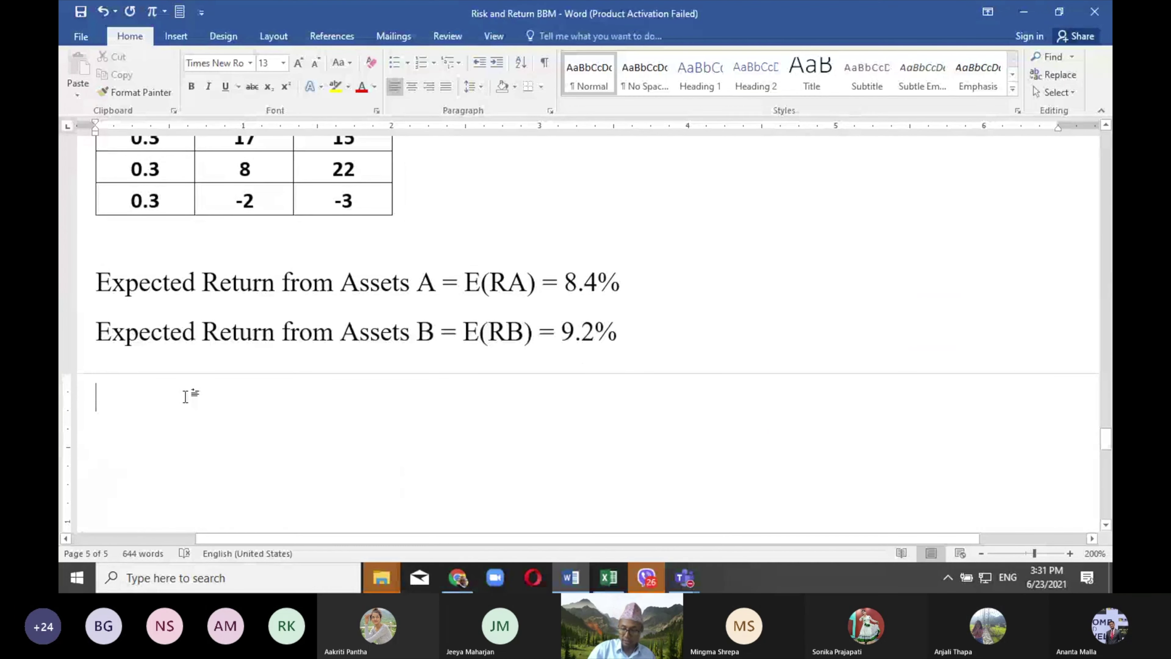
{"action": "type", "text": "b)"}
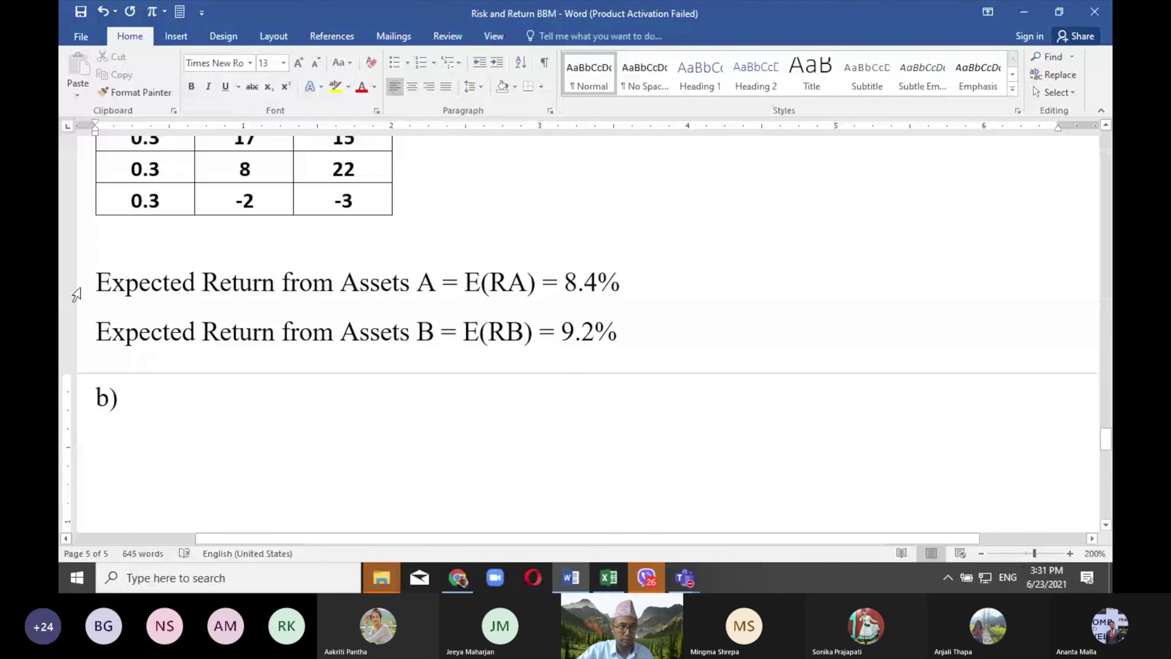
{"action": "left_click", "coordinate": [90, 273]}
{"action": "type", "text": "a)"}
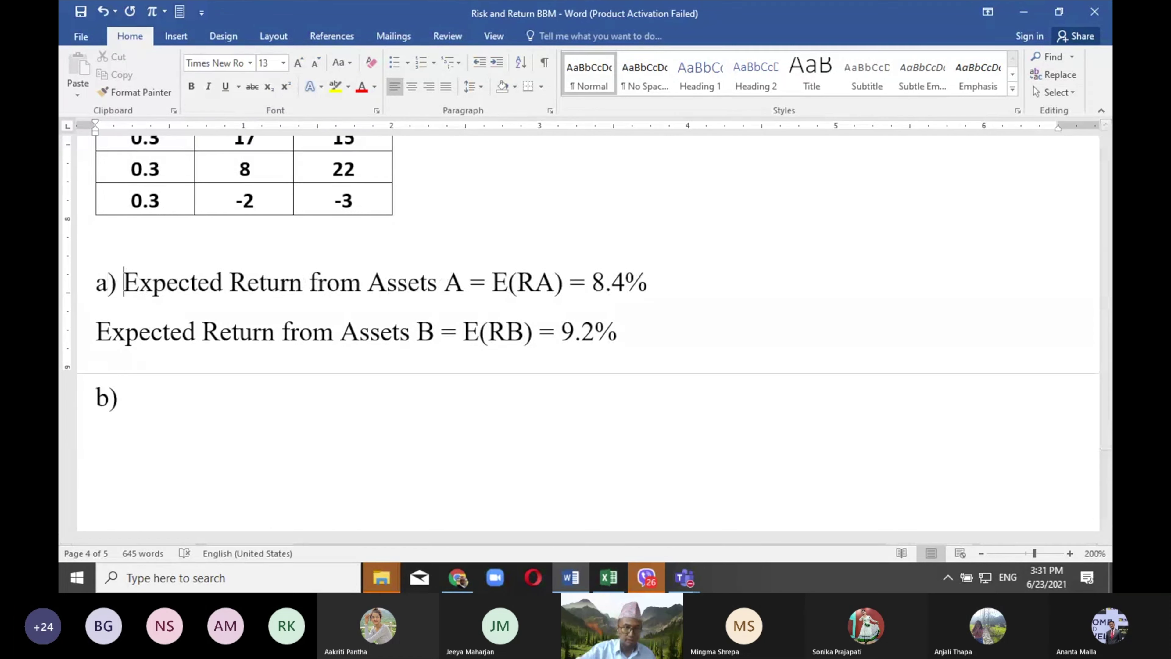
{"action": "left_click", "coordinate": [215, 402]}
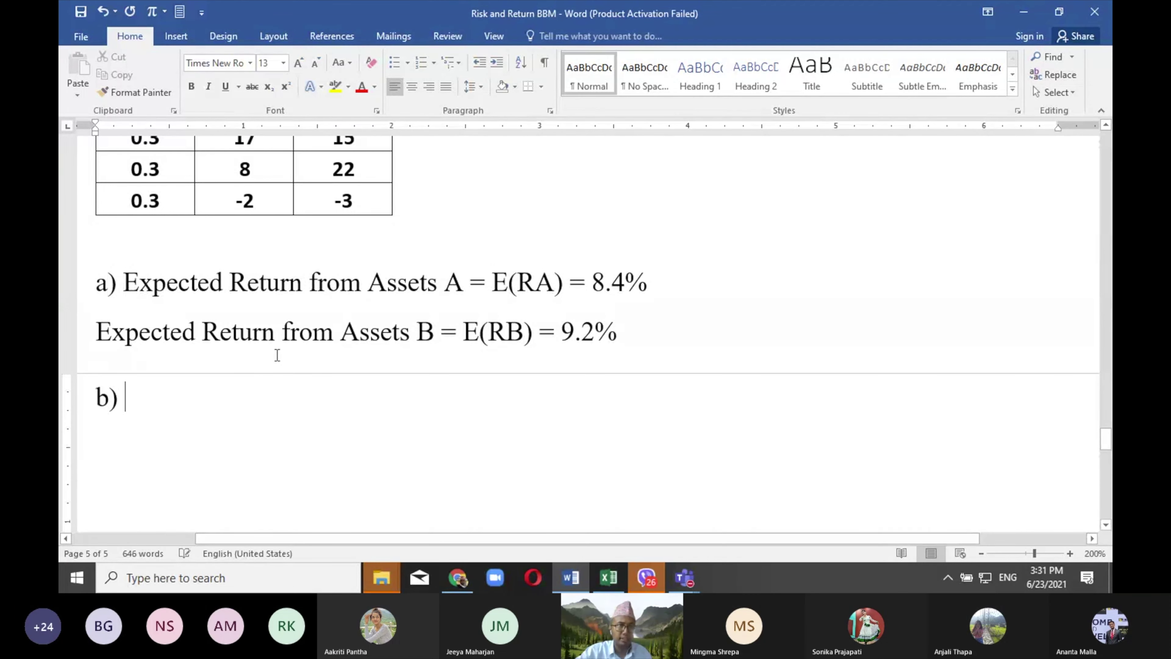
Step: Copy the Standard Deviation (σ A) label and root formula from the previous problem's solution and paste them after b)
{"action": "scroll", "coordinate": [286, 332], "scroll_direction": "up", "scroll_amount": 5}
{"action": "scroll", "coordinate": [290, 317], "scroll_direction": "up", "scroll_amount": 2}
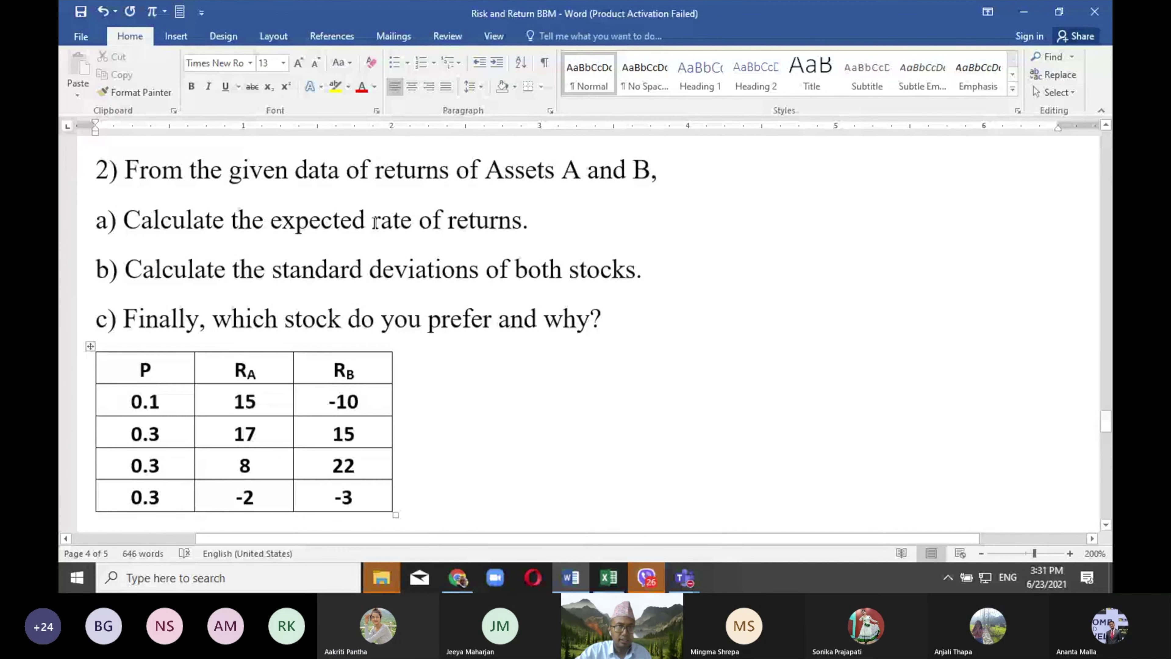
{"action": "scroll", "coordinate": [375, 239], "scroll_direction": "up", "scroll_amount": 2}
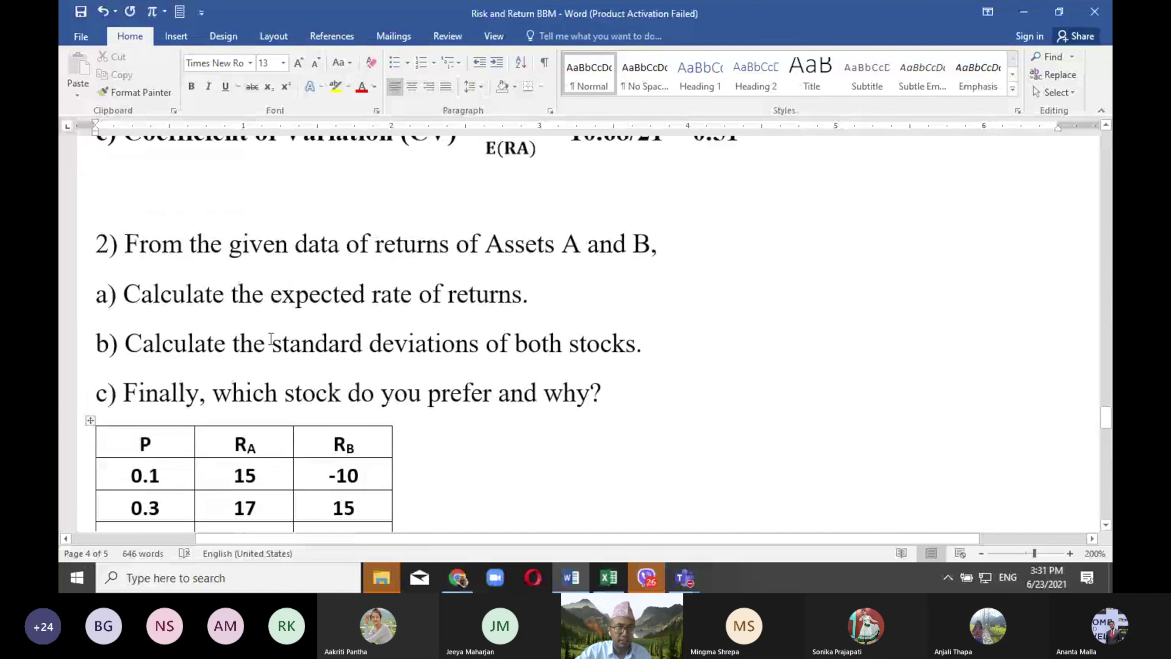
{"action": "scroll", "coordinate": [277, 344], "scroll_direction": "up", "scroll_amount": 4}
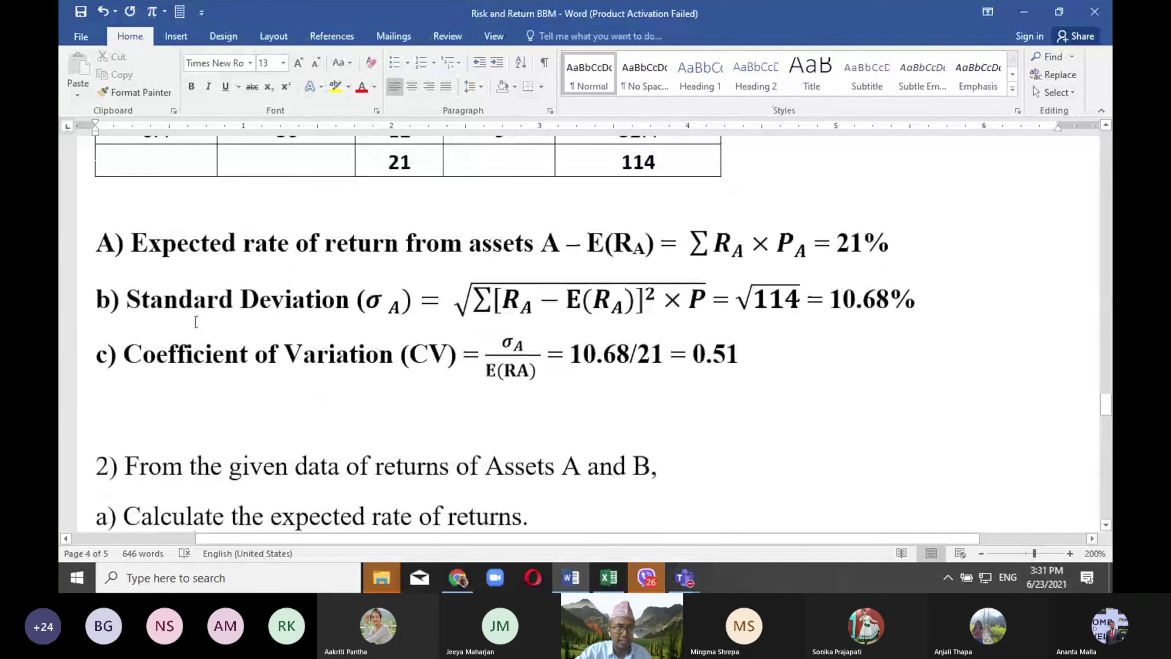
{"action": "left_click_drag", "start_coordinate": [146, 295], "coordinate": [587, 318]}
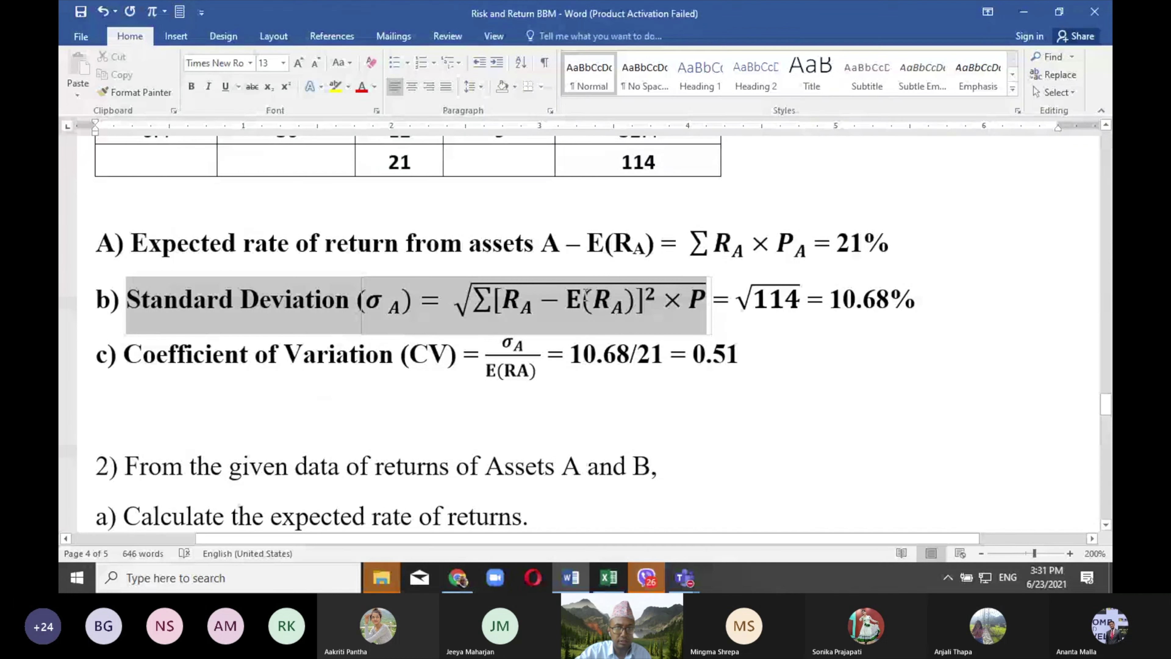
{"action": "key", "text": "ctrl+c"}
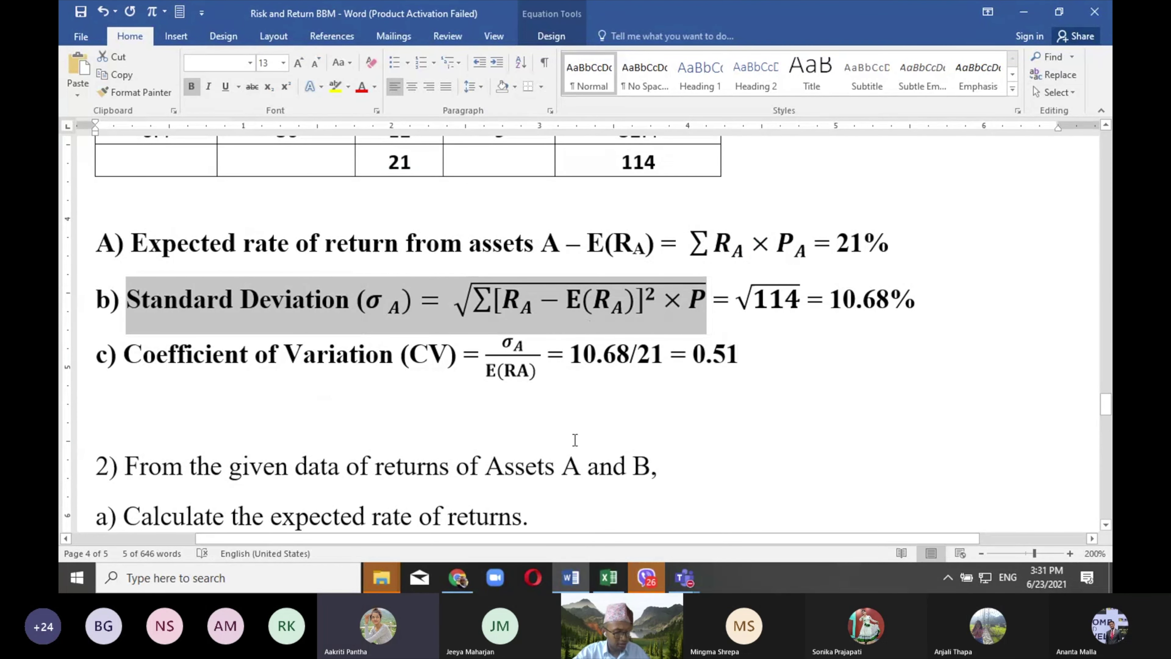
{"action": "key", "text": "alt+Tab"}
{"action": "key", "text": "alt+Tab"}
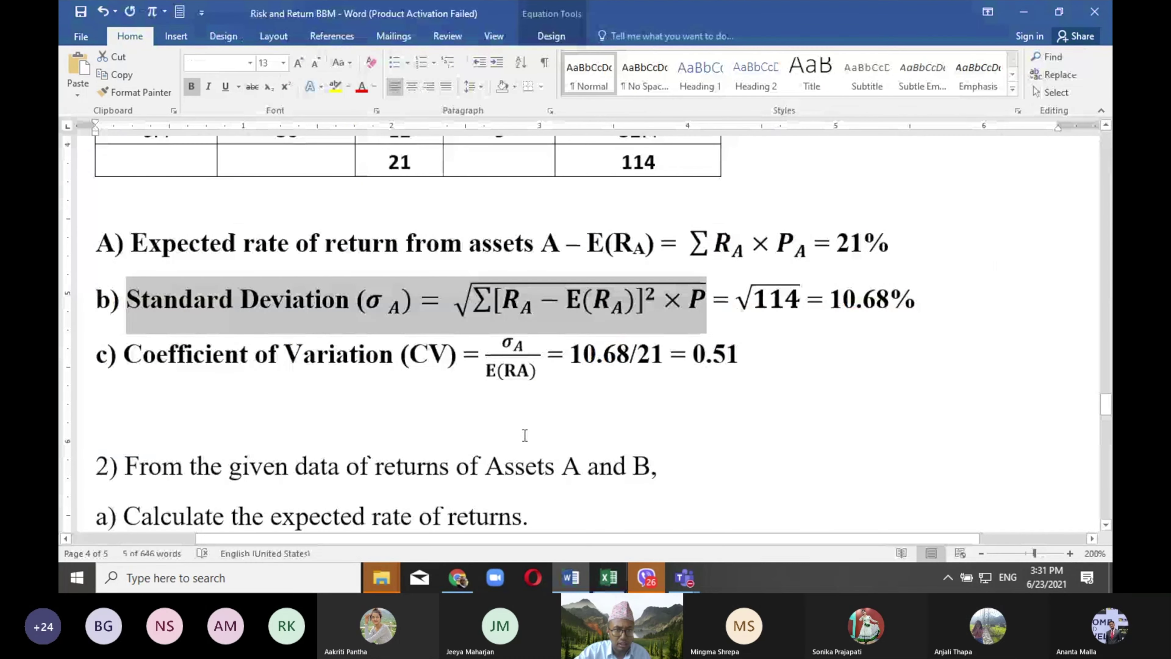
{"action": "scroll", "coordinate": [525, 436], "scroll_direction": "down", "scroll_amount": 10}
{"action": "left_click", "coordinate": [196, 463]}
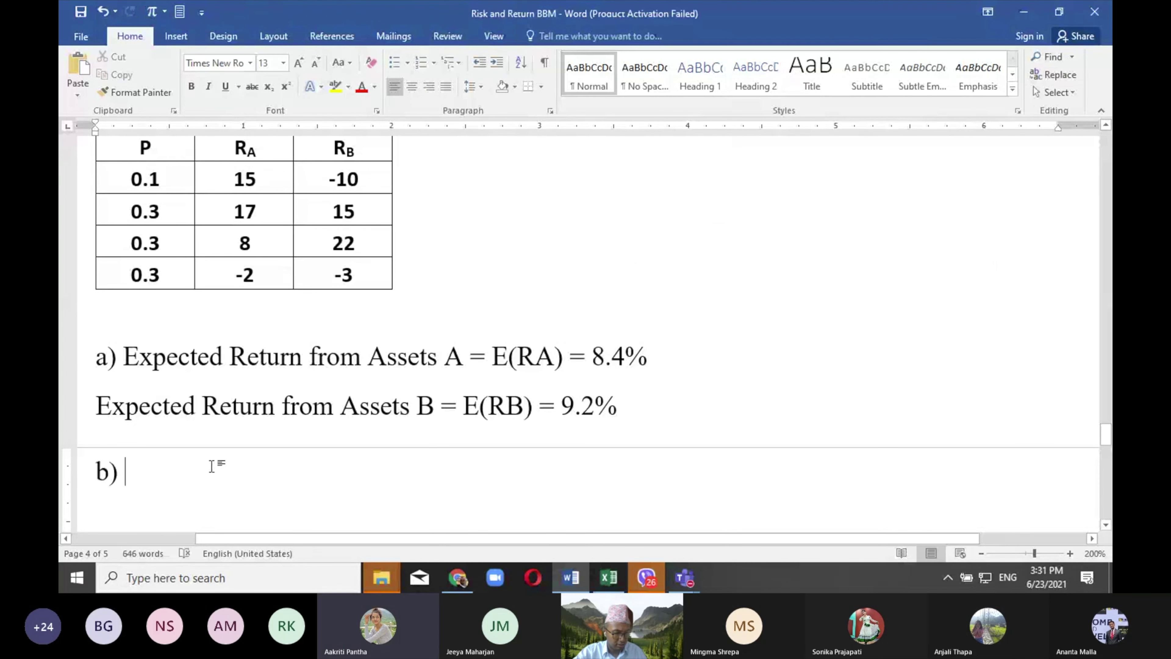
{"action": "key", "text": "ctrl+v"}
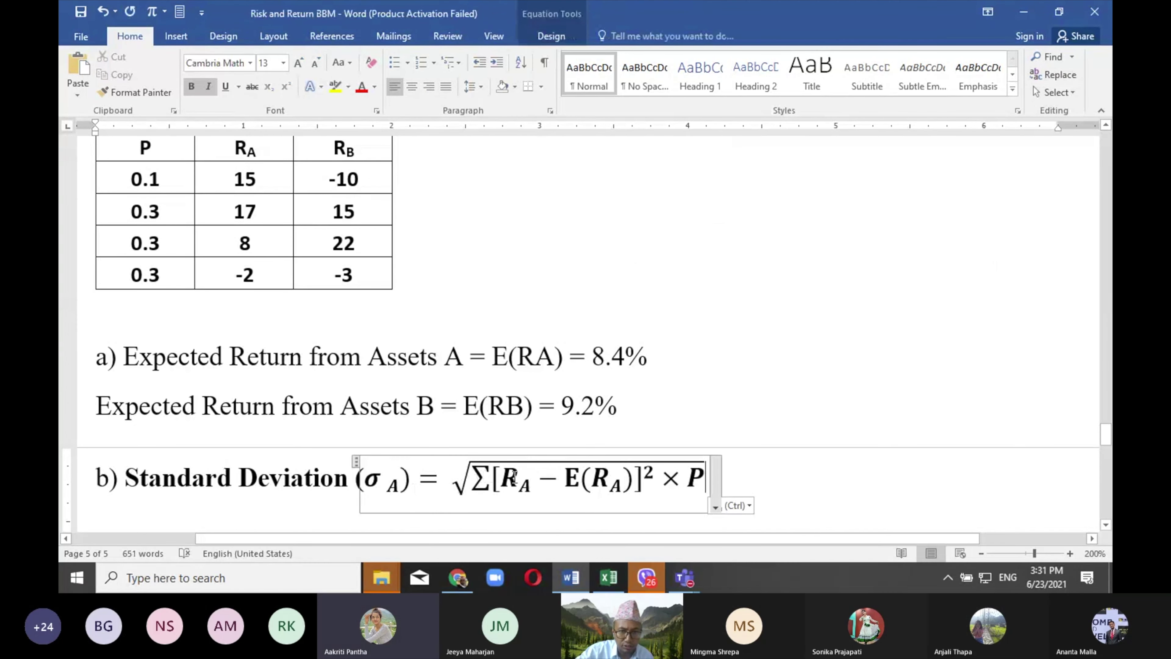
Step: Append = (59.04) to the standard deviation formula of asset A, taking the value from the Square * P total in Excel
{"action": "left_click", "coordinate": [725, 476]}
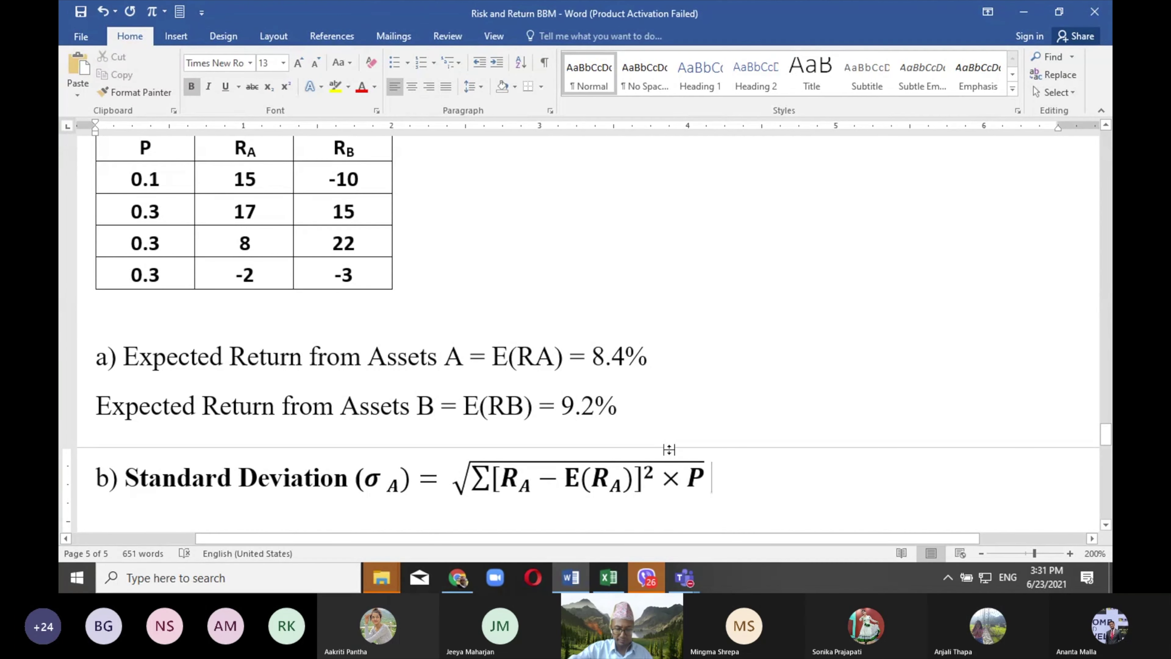
{"action": "type", "text": "="}
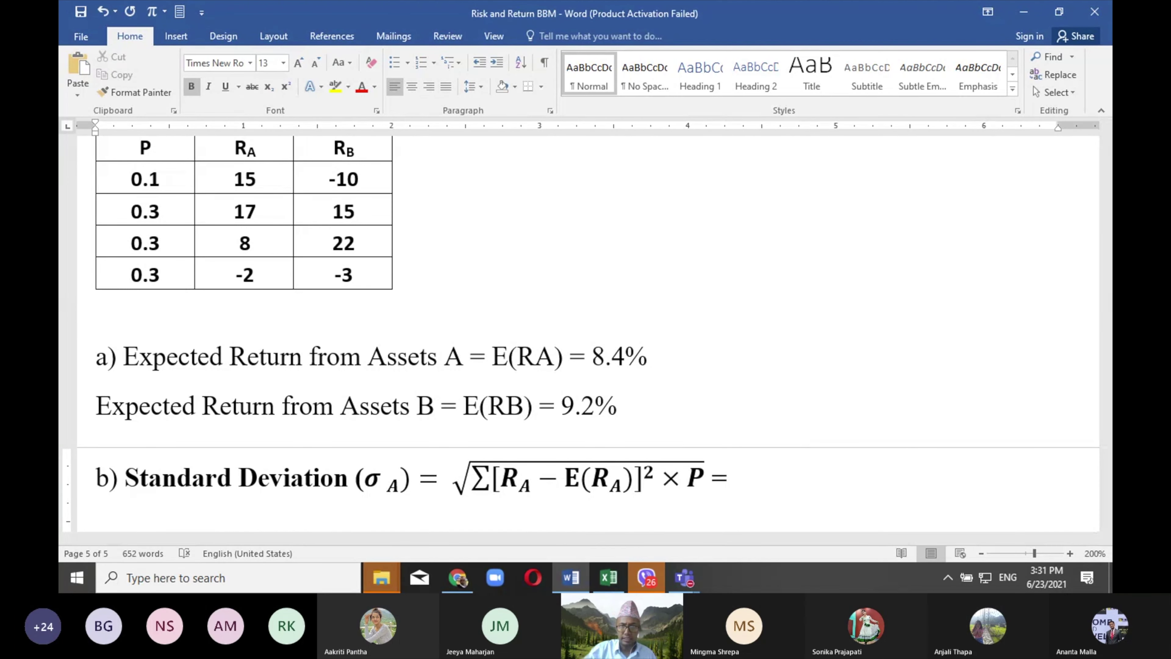
{"action": "key", "text": "alt+Tab"}
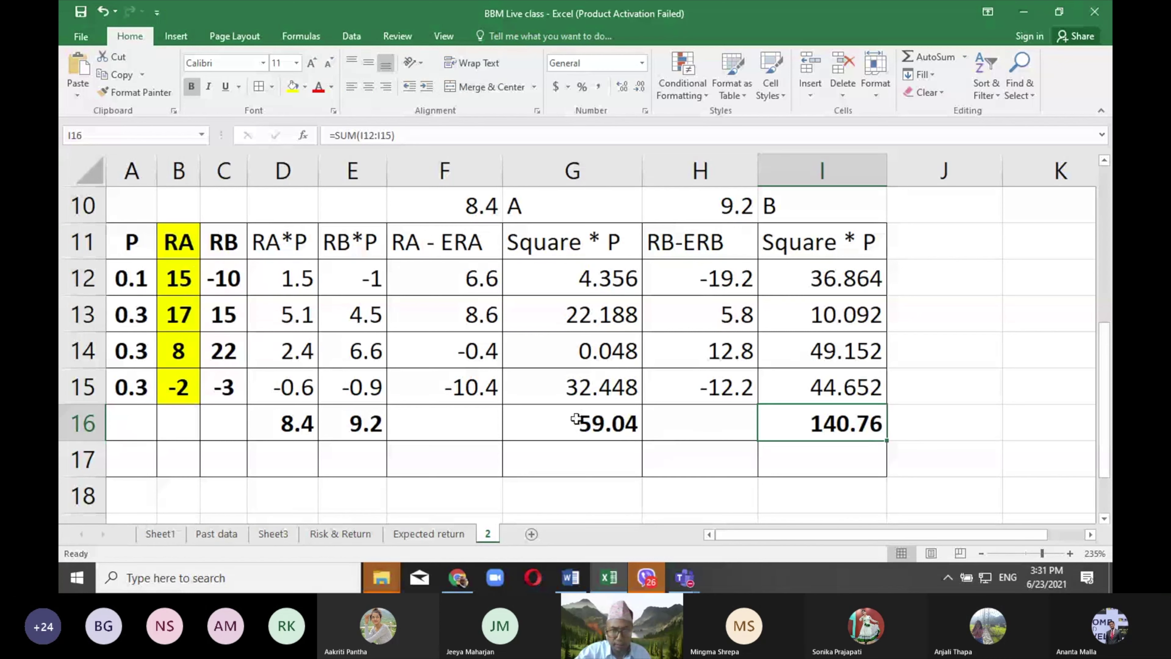
{"action": "key", "text": "alt+Tab"}
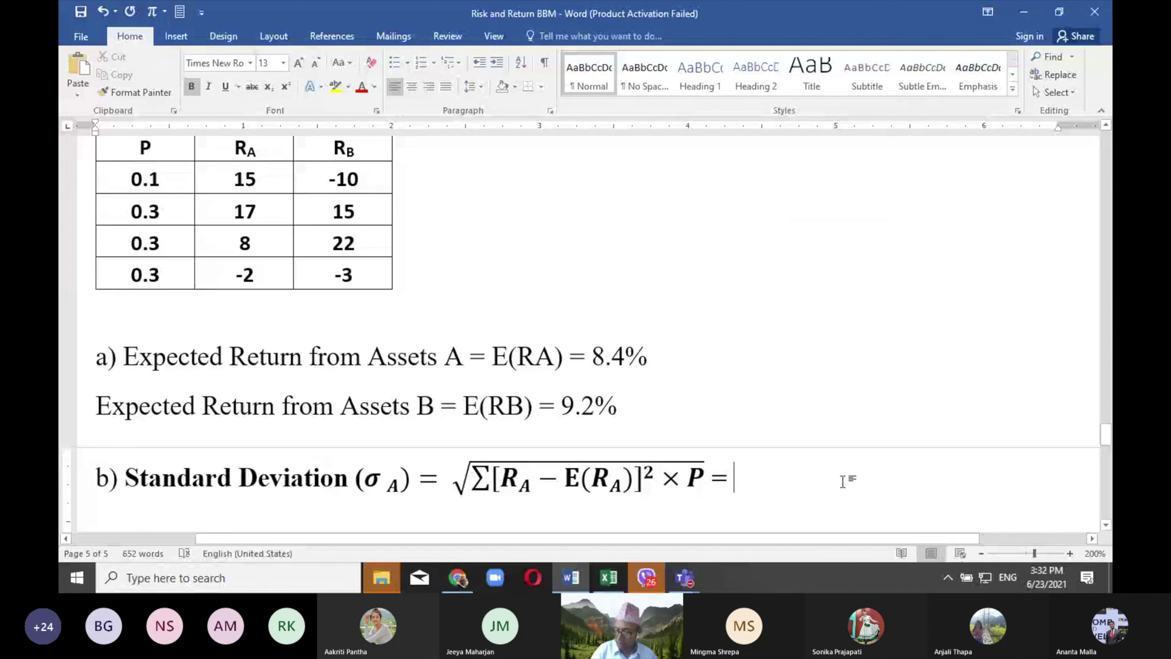
{"action": "type", "text": "59"}
{"action": "key", "text": "alt+Tab"}
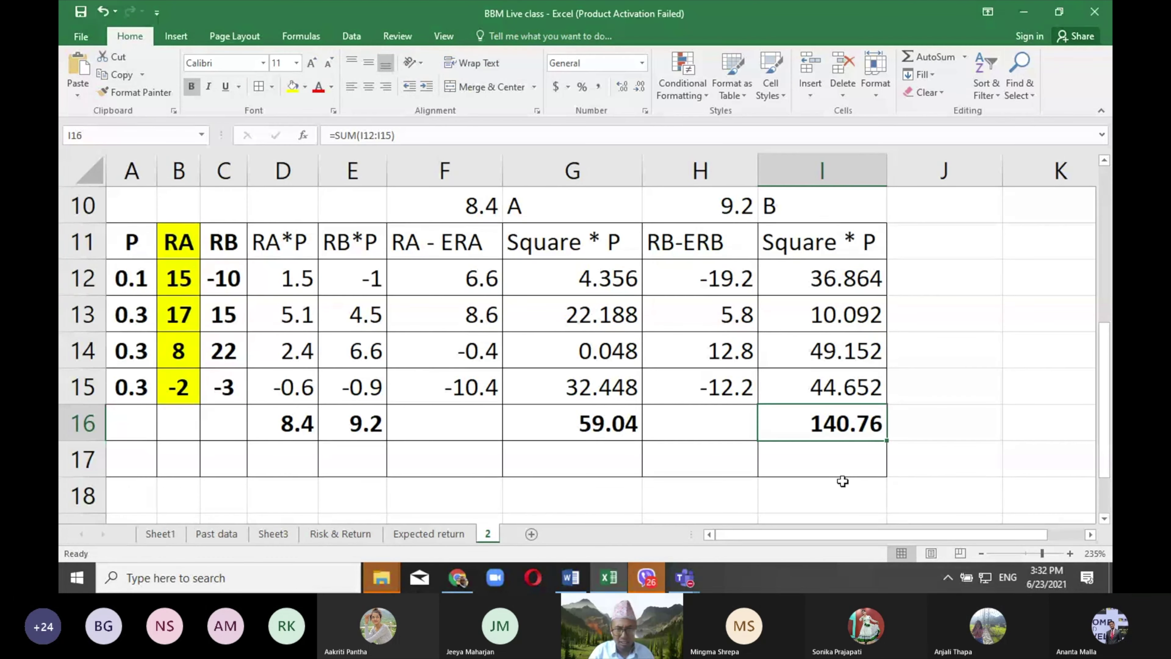
{"action": "key", "text": "alt+Tab"}
{"action": "type", "text": ".04"}
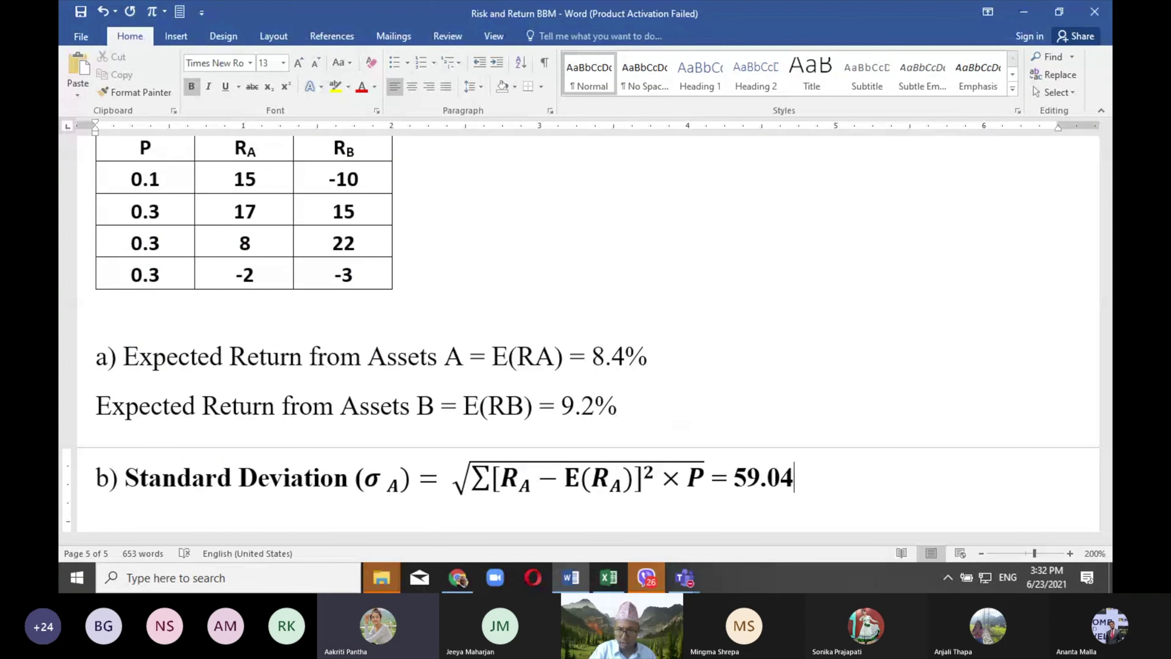
{"action": "type", "text": ")"}
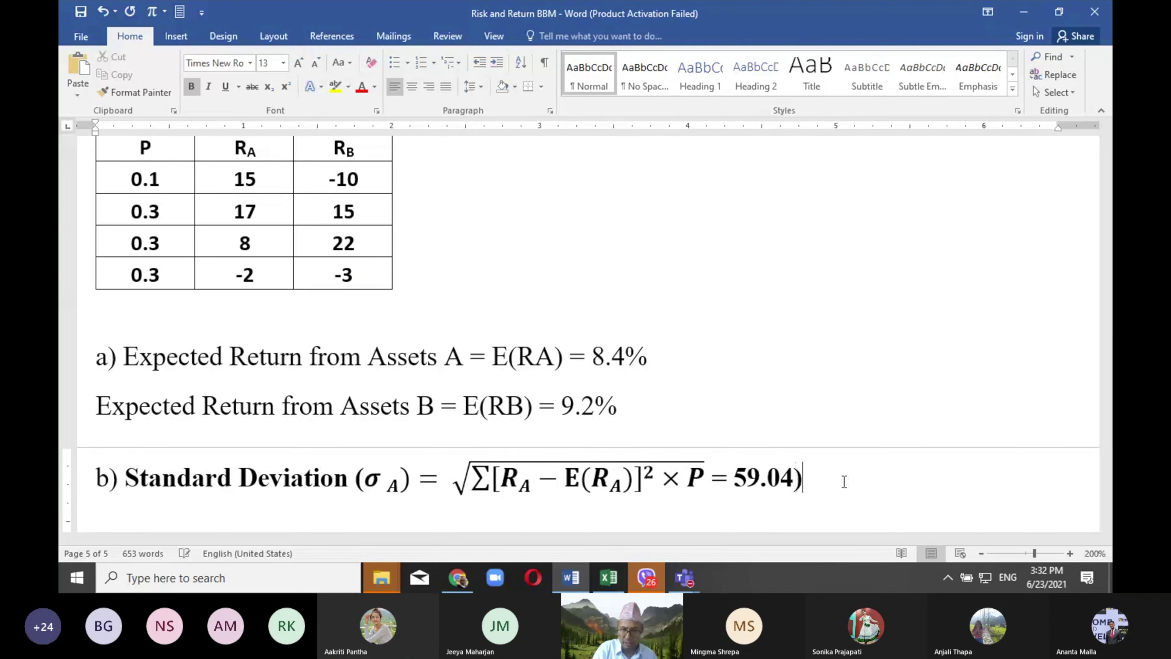
{"action": "key", "text": "Left"}
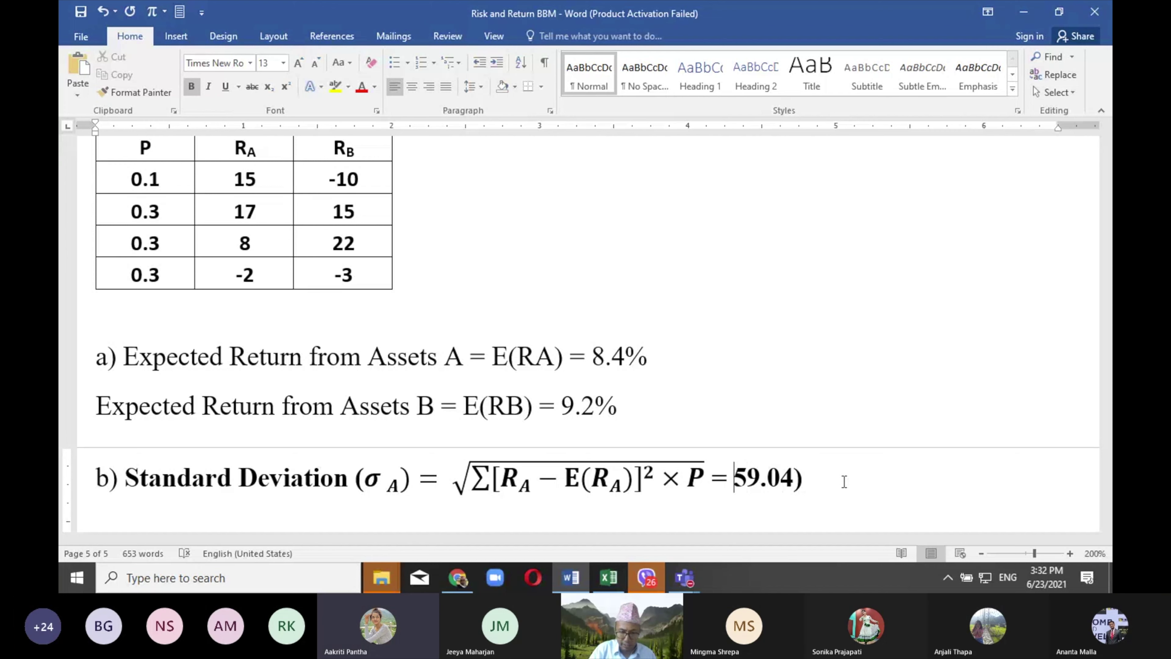
{"action": "type", "text": "("}
{"action": "left_click", "coordinate": [833, 461]}
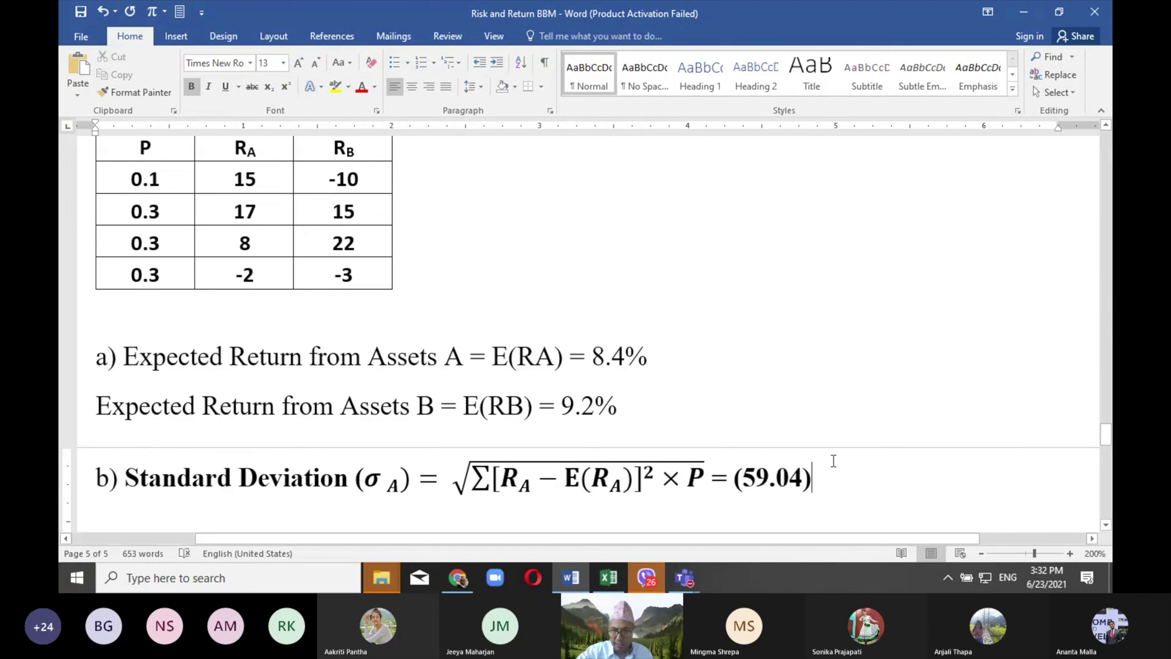